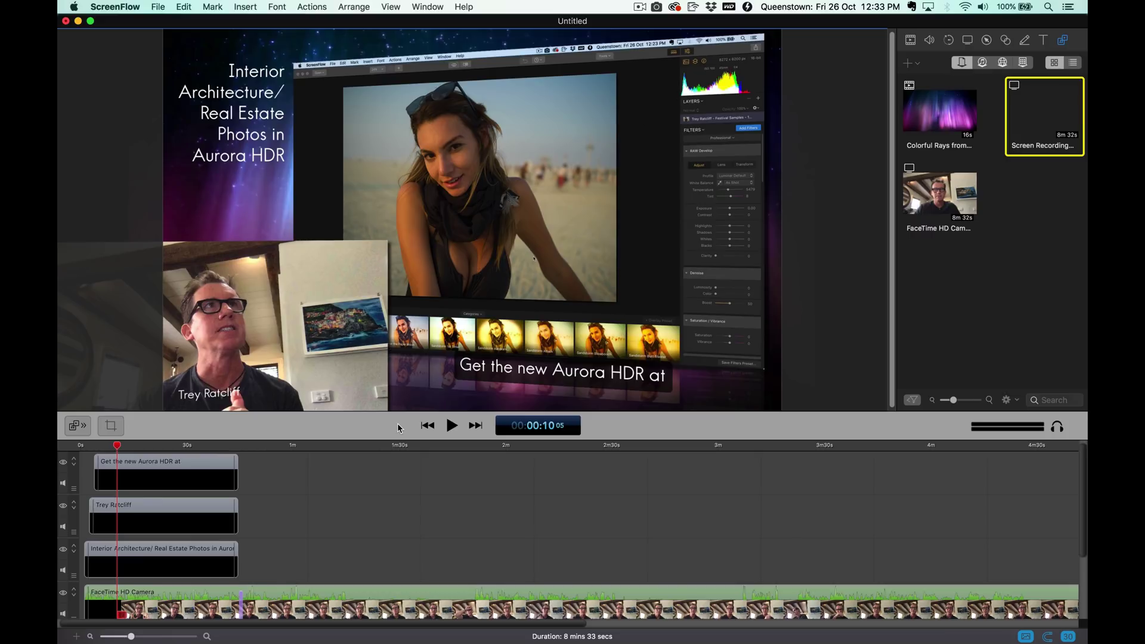
Step: Shrink the webcam inset and place it in the lower-left corner above the Trey Ratcliff title
{"action": "left_click_drag", "start_coordinate": [337, 450], "coordinate": [109, 450]}
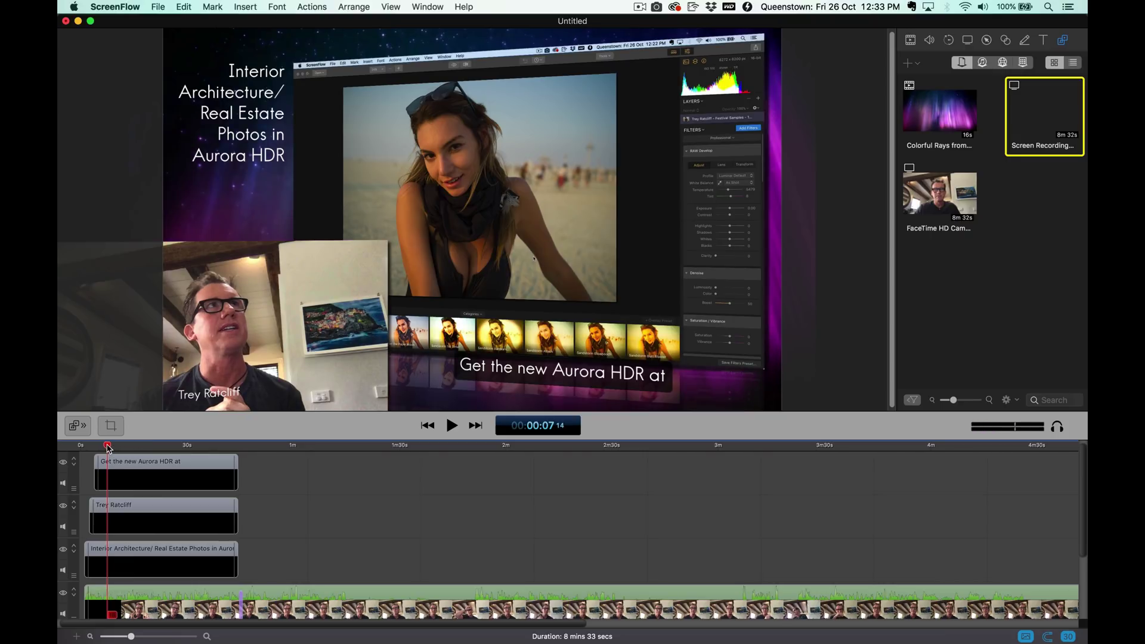
{"action": "mouse_move", "coordinate": [108, 447]}
{"action": "left_mouse_down"}
{"action": "mouse_move", "coordinate": [82, 447]}
{"action": "mouse_move", "coordinate": [115, 452]}
{"action": "left_mouse_up"}
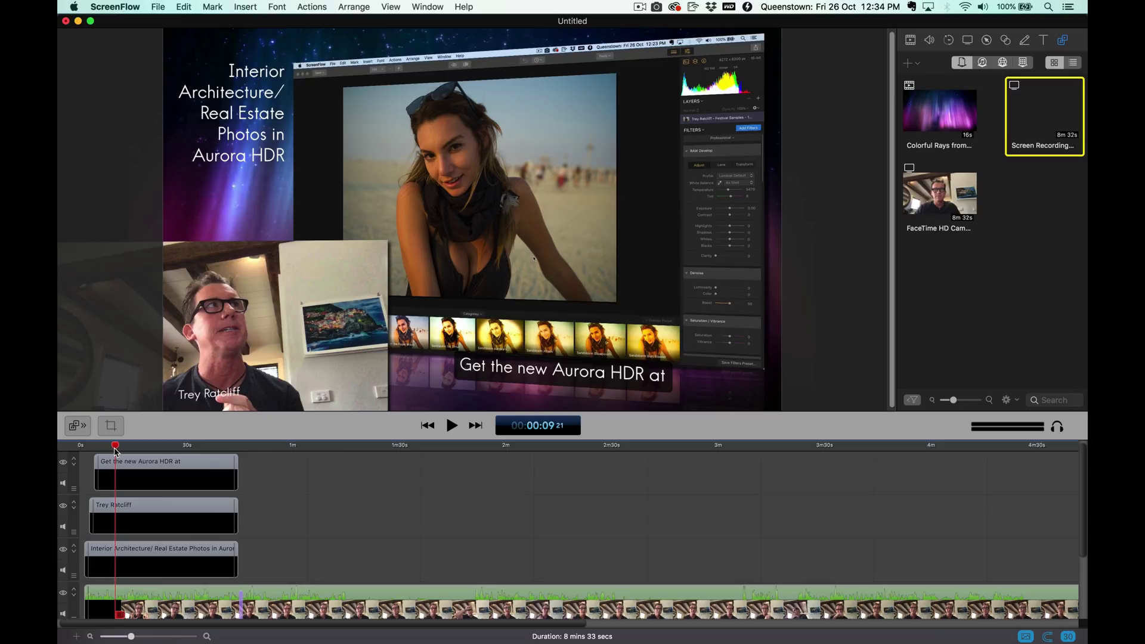
{"action": "left_click", "coordinate": [84, 264]}
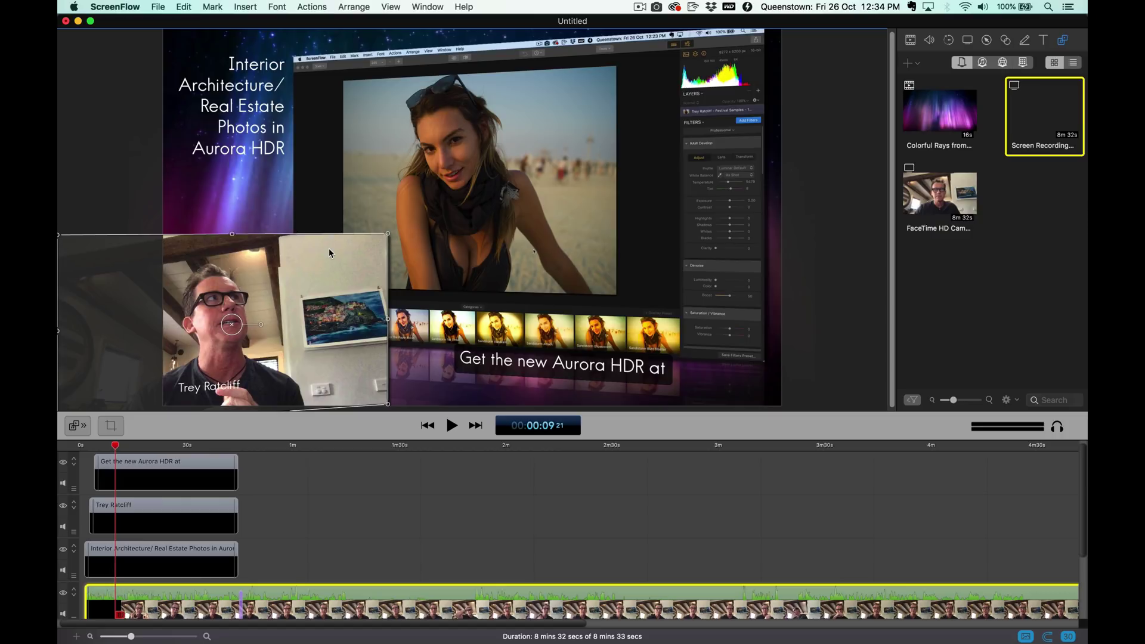
{"action": "mouse_move", "coordinate": [388, 237]}
{"action": "left_mouse_down"}
{"action": "mouse_move", "coordinate": [268, 302]}
{"action": "mouse_move", "coordinate": [286, 313]}
{"action": "mouse_move", "coordinate": [312, 304]}
{"action": "left_mouse_up"}
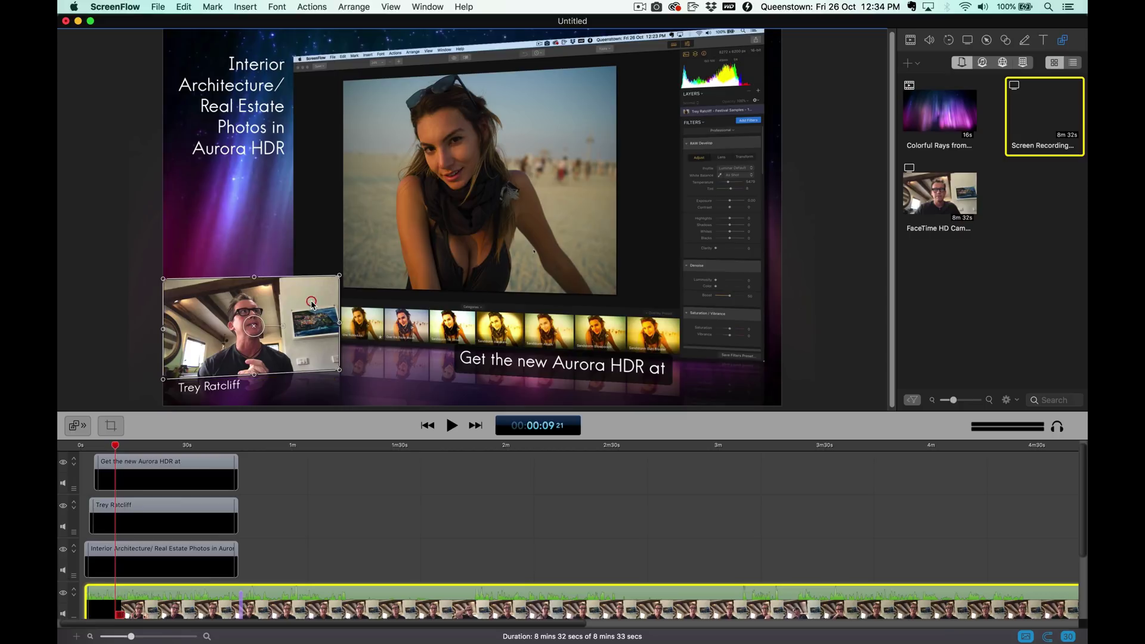
{"action": "left_click", "coordinate": [276, 143]}
Step: Shift the bottom caption slightly left and change its text to 'Go to Store.StuckInCustoms.com to grab it!'
{"action": "left_click", "coordinate": [555, 371]}
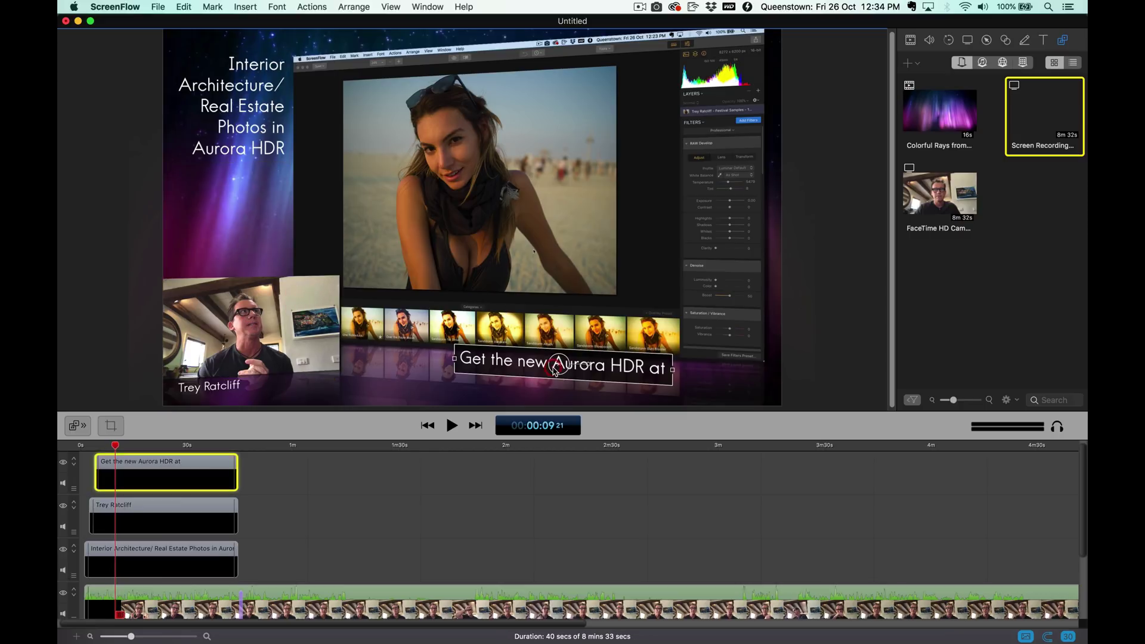
{"action": "left_click_drag", "start_coordinate": [592, 373], "coordinate": [562, 369]}
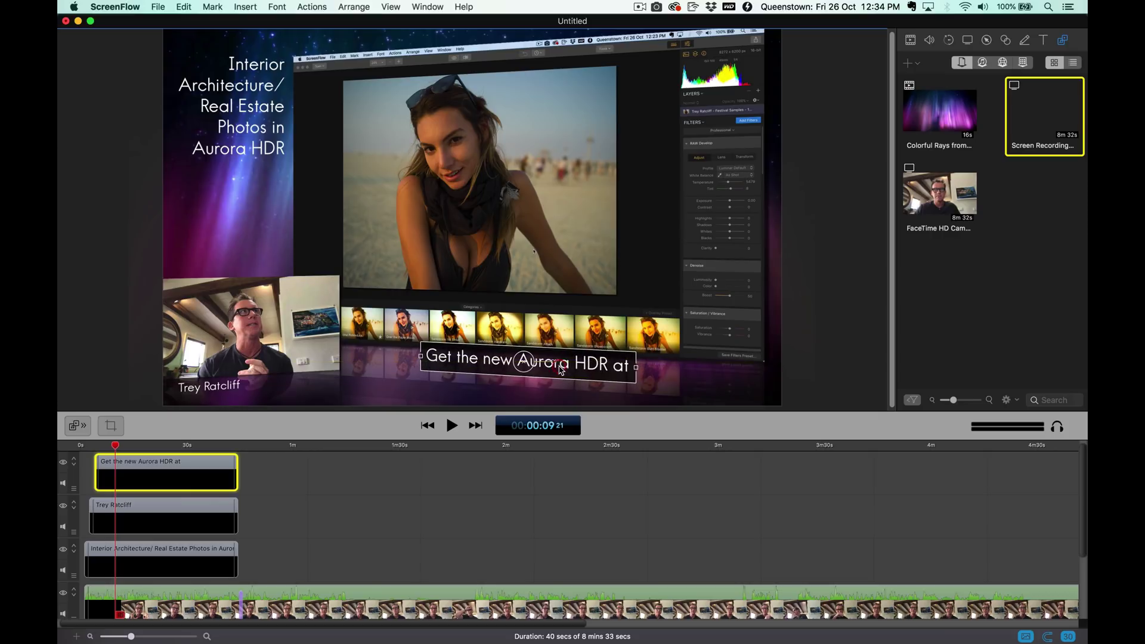
{"action": "double_click", "coordinate": [571, 365]}
{"action": "key", "text": "super+a"}
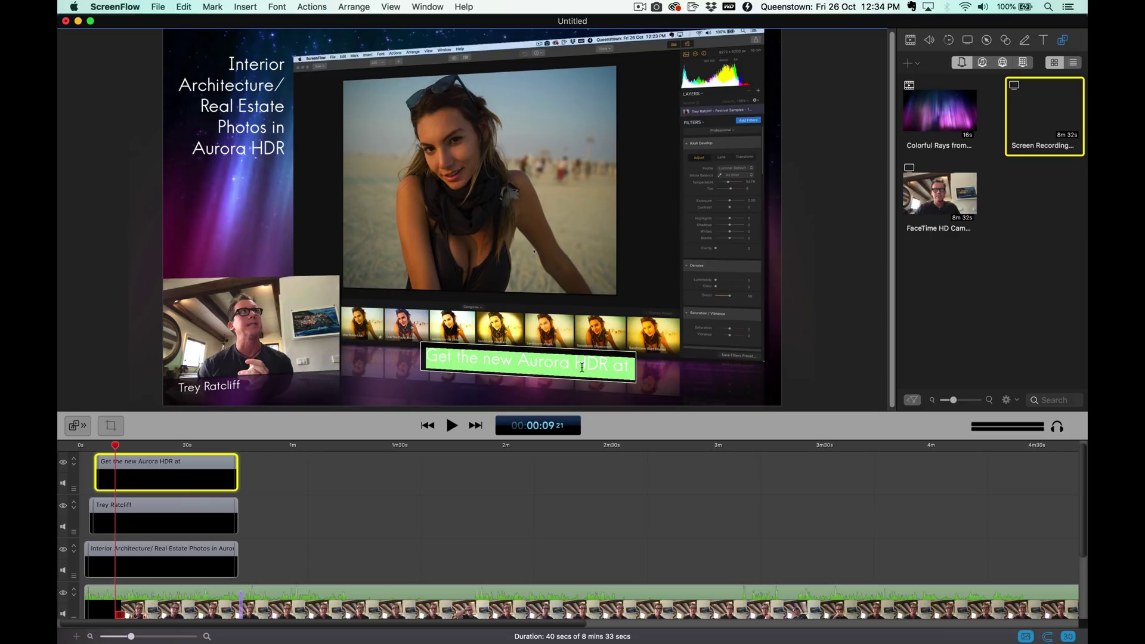
{"action": "type", "text": "Get my"}
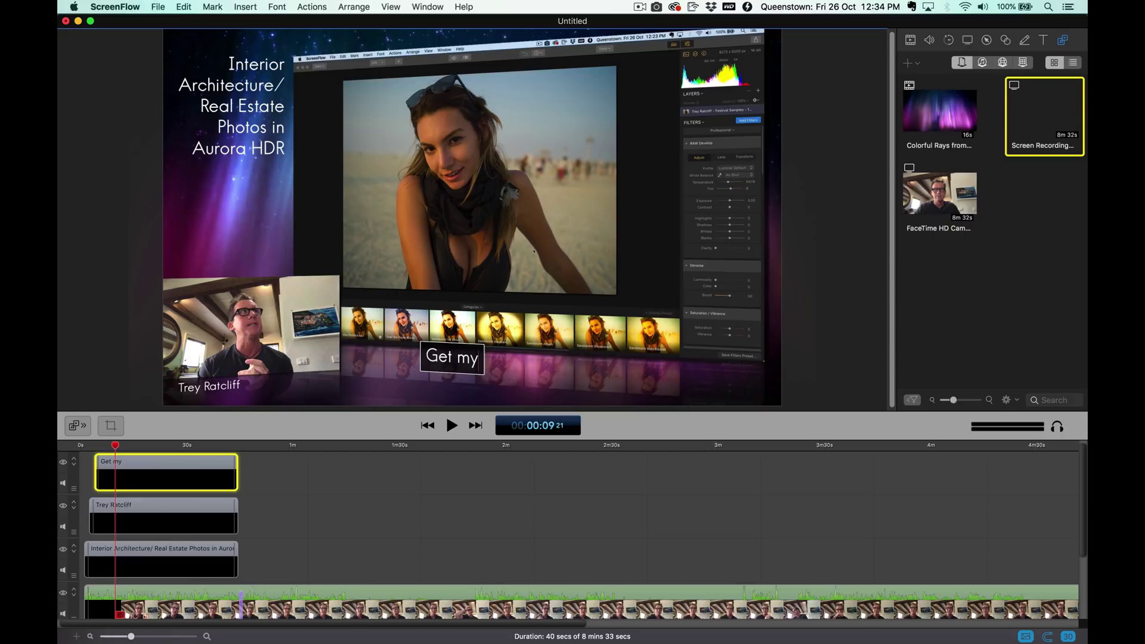
{"action": "type", "text": " new Festi"}
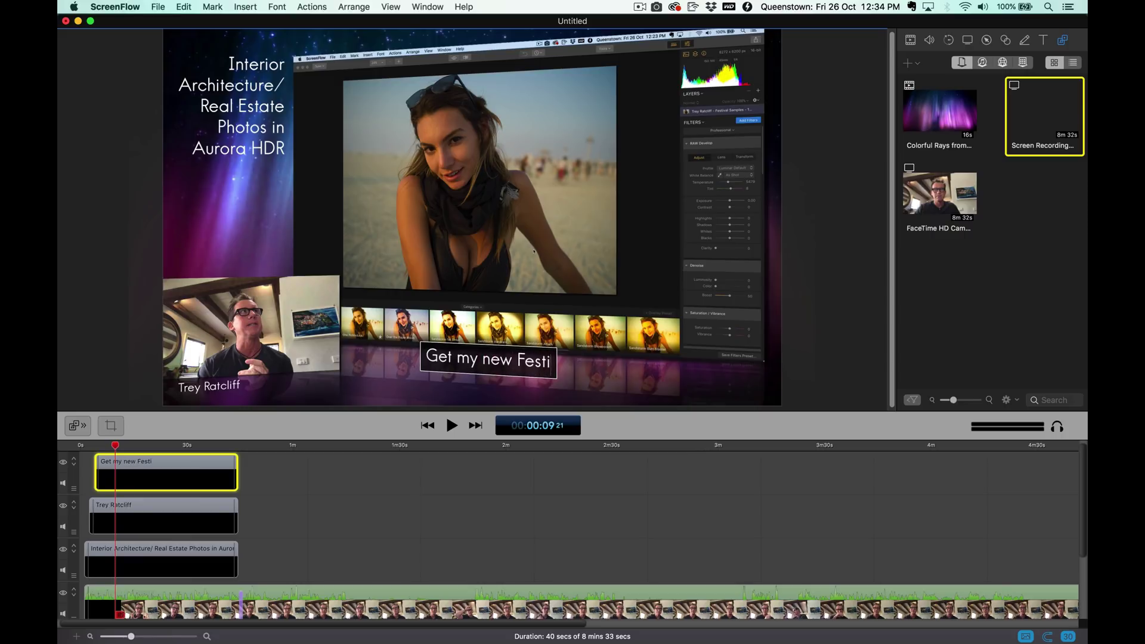
{"action": "key", "text": "super+a"}
{"action": "type", "text": "Go"}
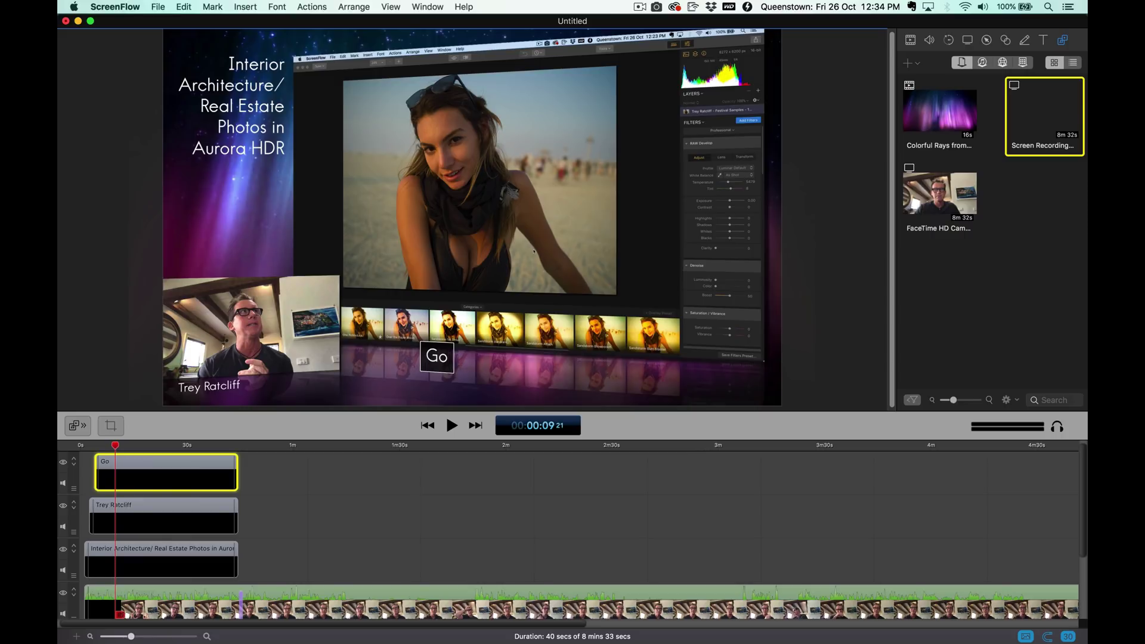
{"action": "type", "text": " to Store.Stucki"}
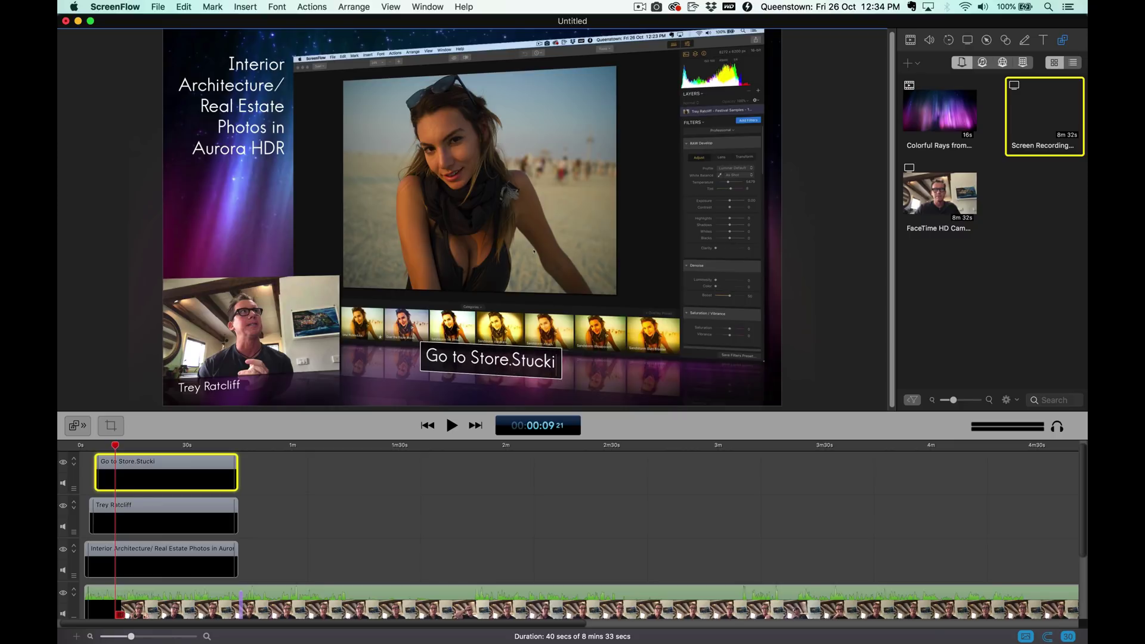
{"action": "key", "text": "BackSpace"}
{"action": "type", "text": "InCustoms"}
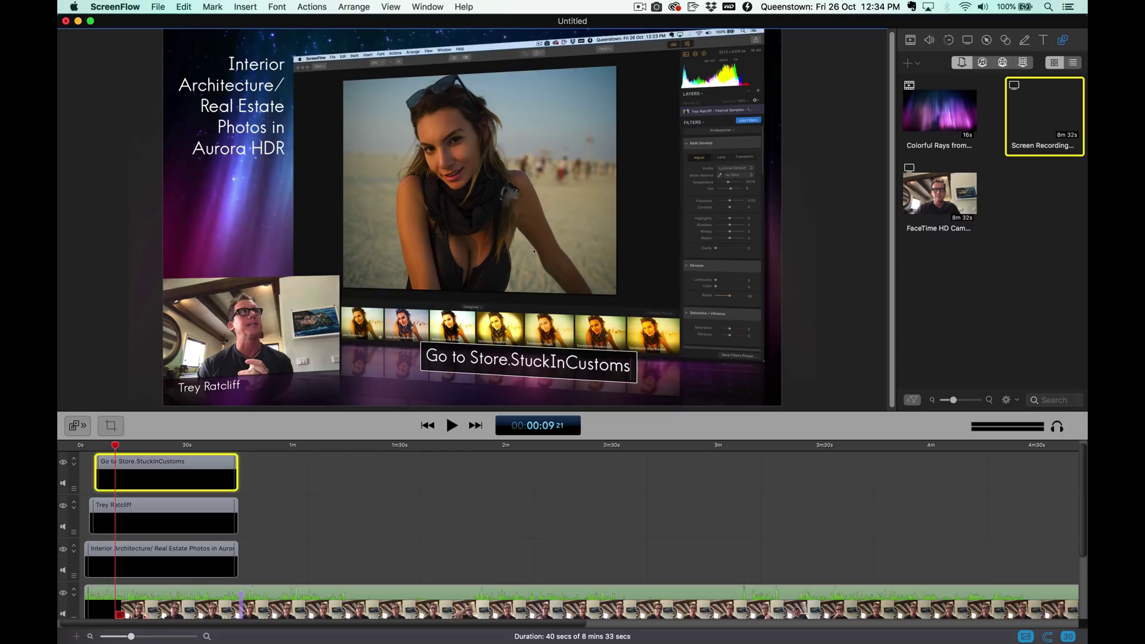
{"action": "type", "text": ".com"}
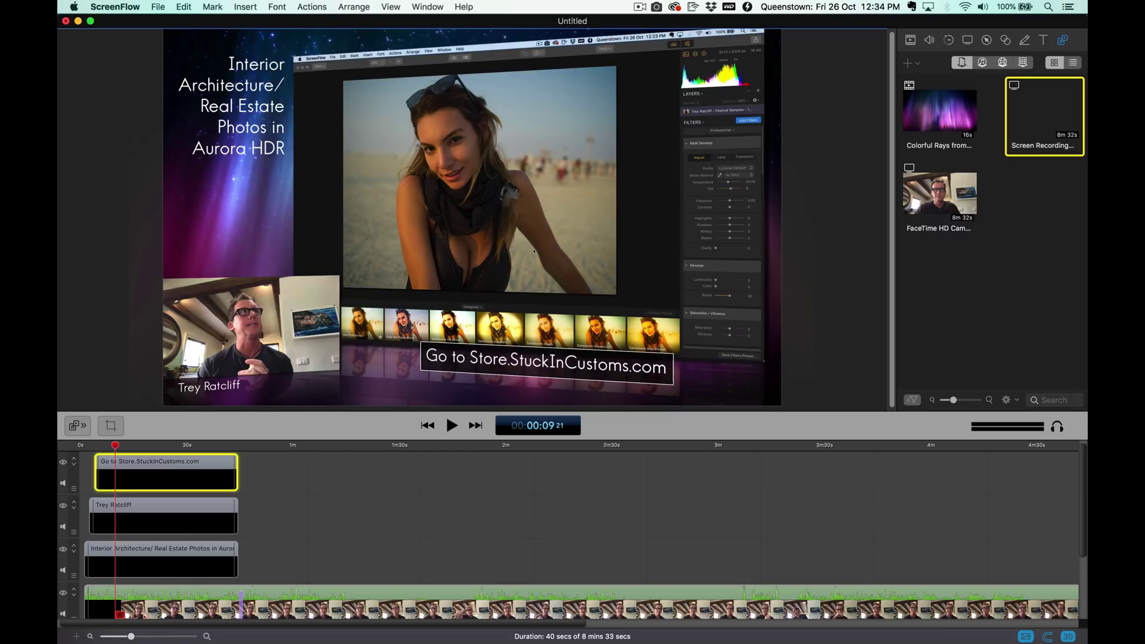
{"action": "type", "text": " to grab"}
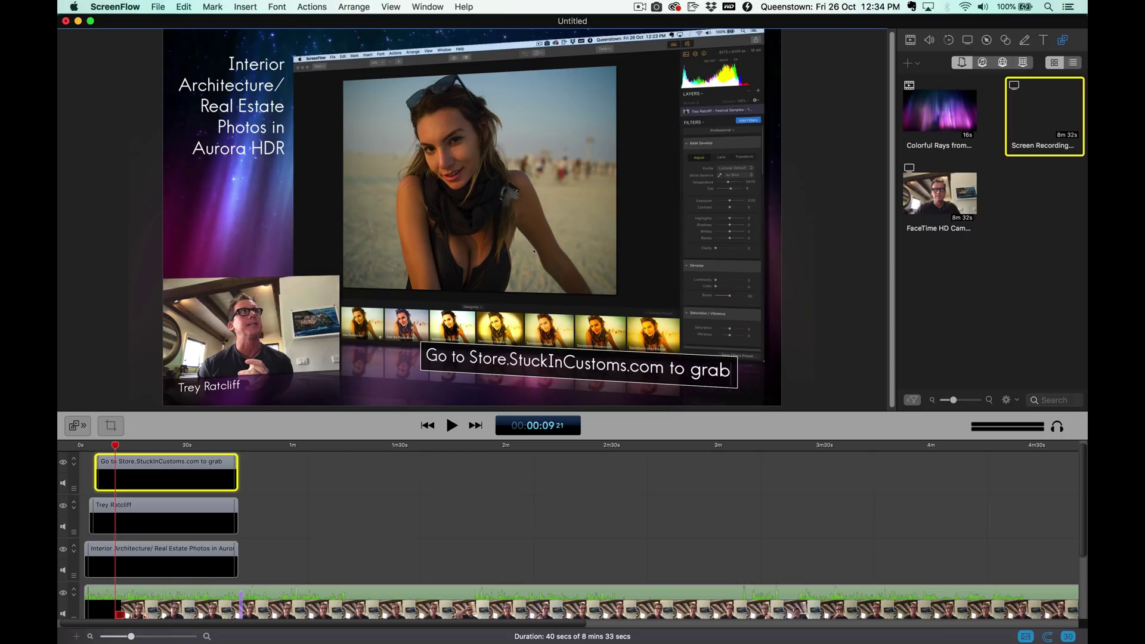
{"action": "type", "text": " it!"}
{"action": "left_click", "coordinate": [864, 291]}
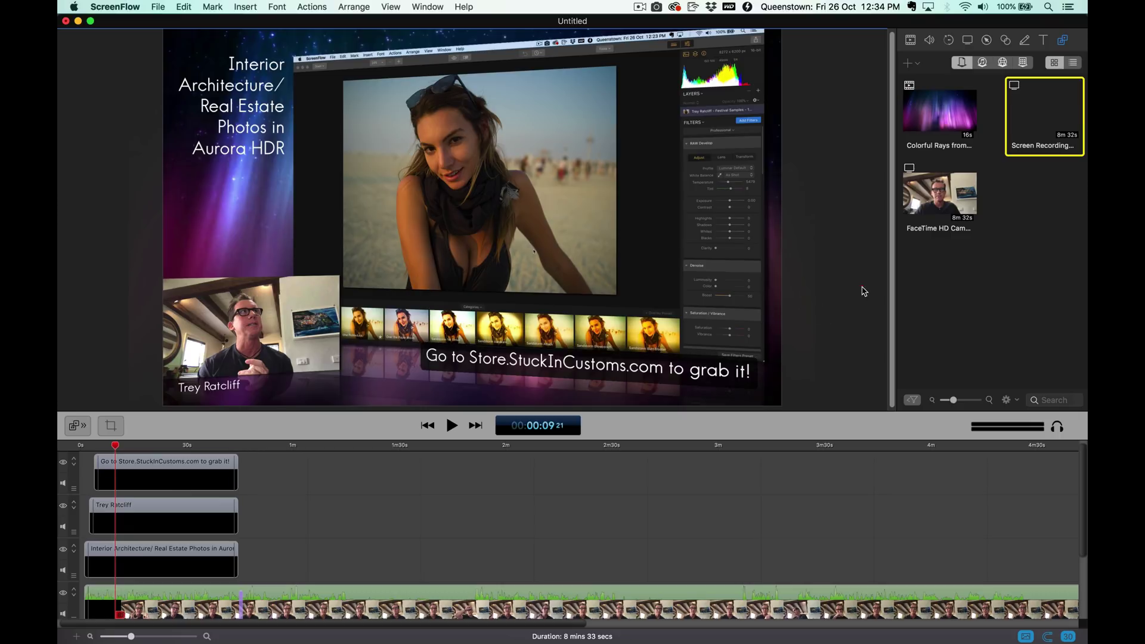
Step: Retype the vertical title as 'Trey's New Festival Presets for' over 'Lightroom and Luminar!' on two lines
{"action": "left_click", "coordinate": [243, 136]}
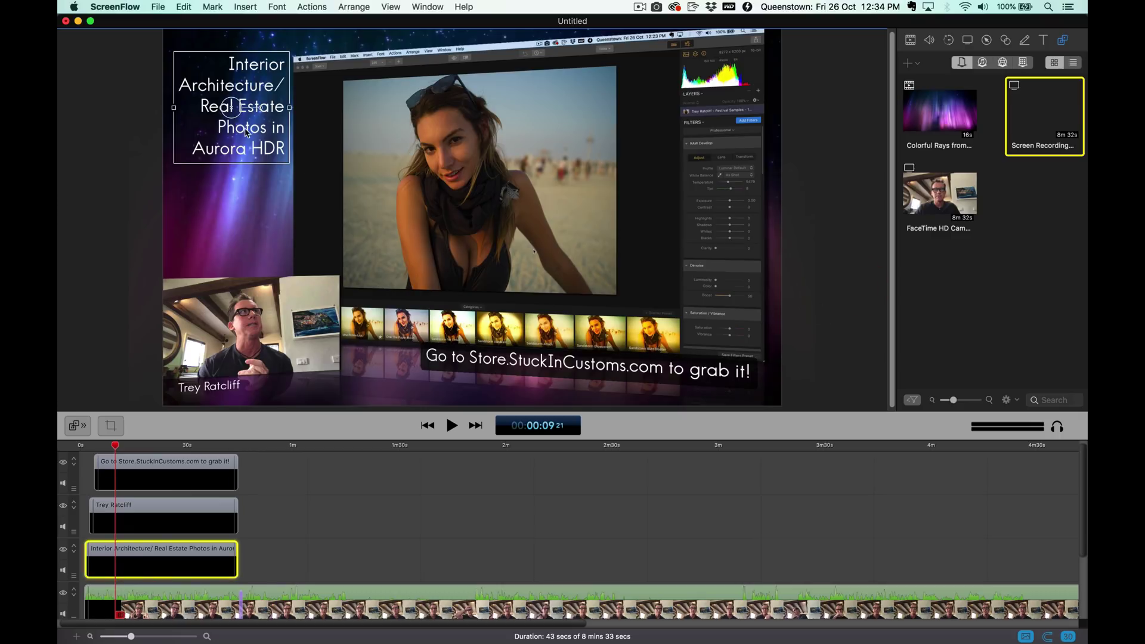
{"action": "double_click", "coordinate": [249, 138]}
{"action": "key", "text": "super+a"}
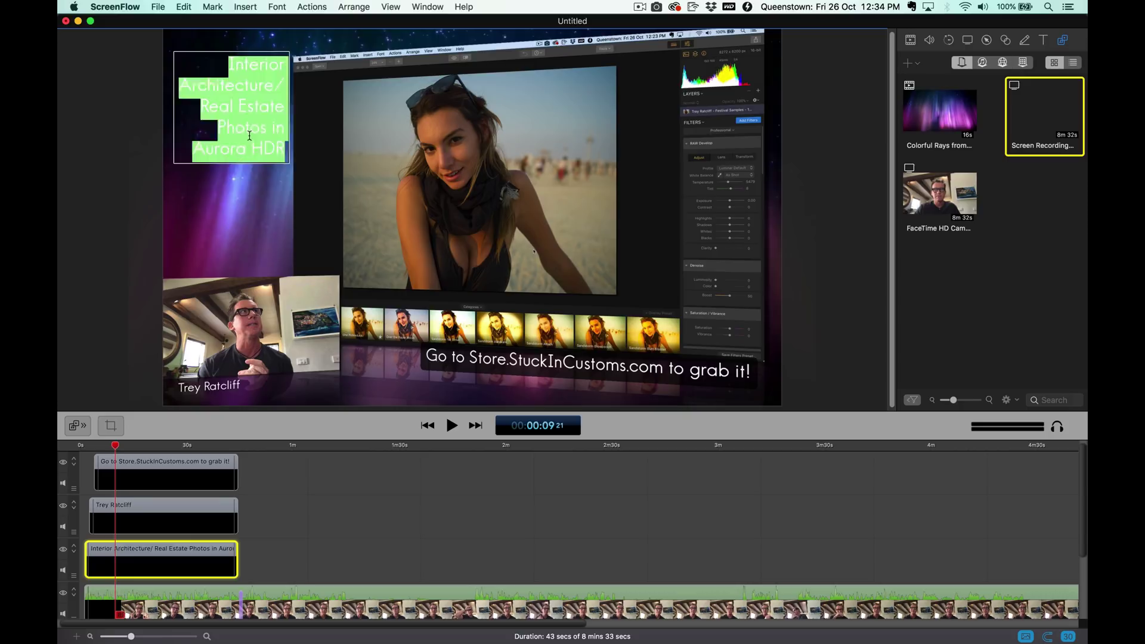
{"action": "type", "text": "Trey's"}
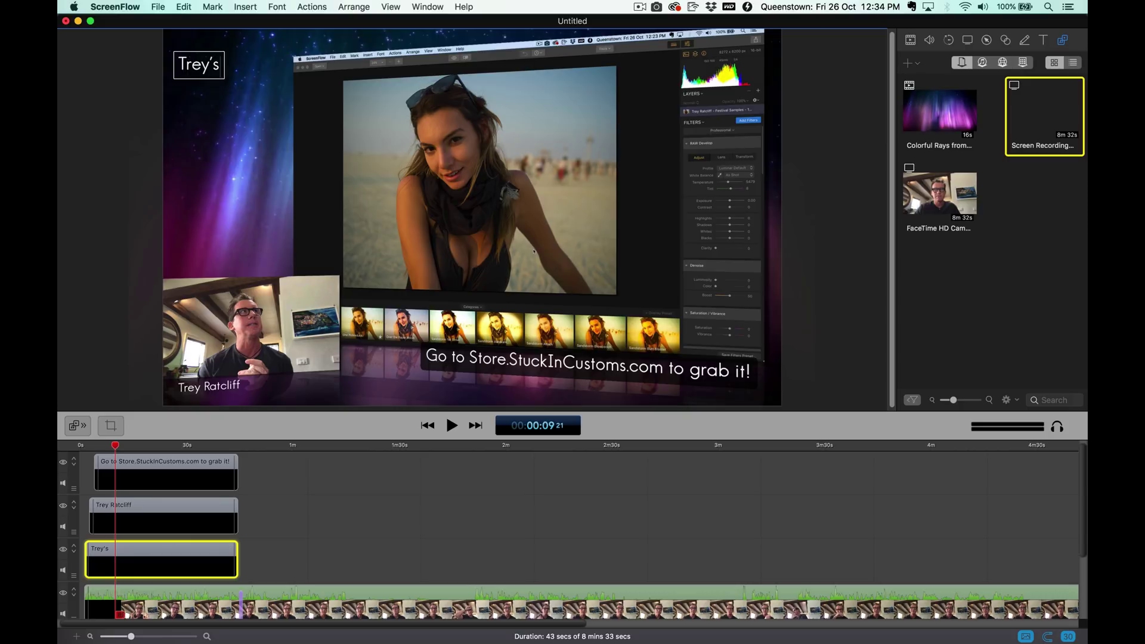
{"action": "type", "text": " New Fest"}
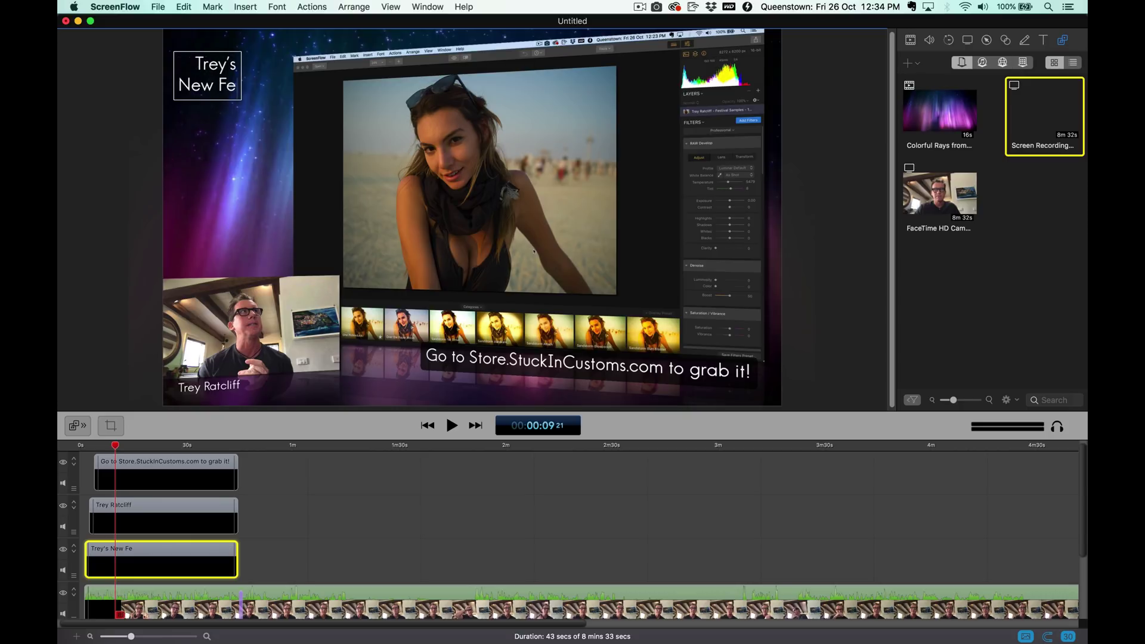
{"action": "key", "text": "BackSpace"}
{"action": "key", "text": "BackSpace"}
{"action": "key", "text": "BackSpace"}
{"action": "key", "text": "BackSpace"}
{"action": "type", "text": "F"}
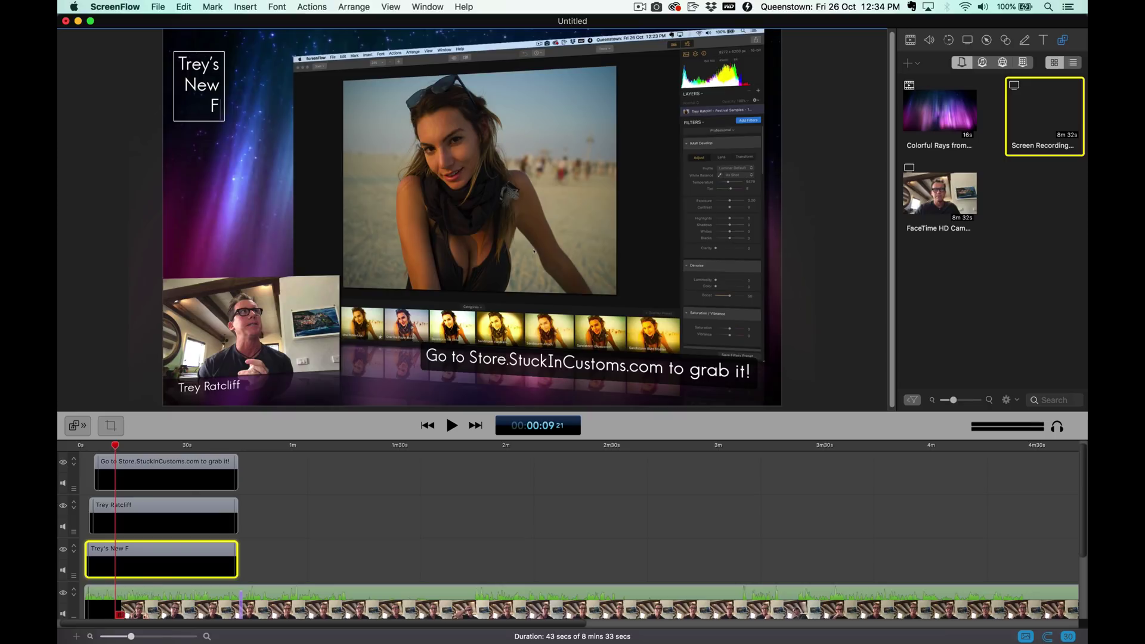
{"action": "type", "text": "isestival"}
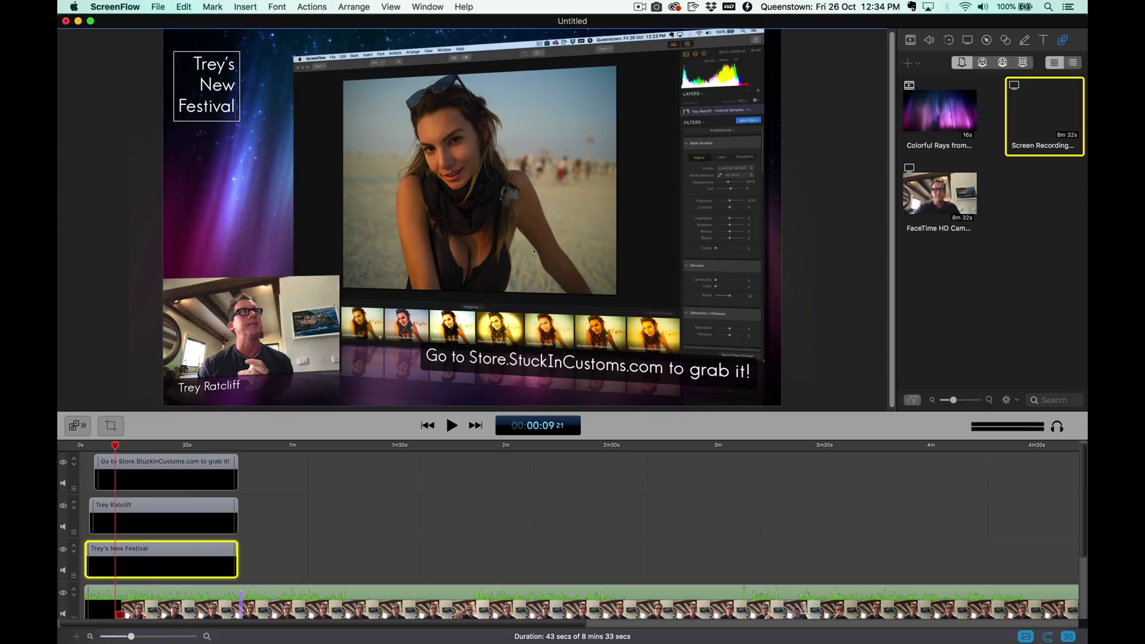
{"action": "type", "text": " Presets for"}
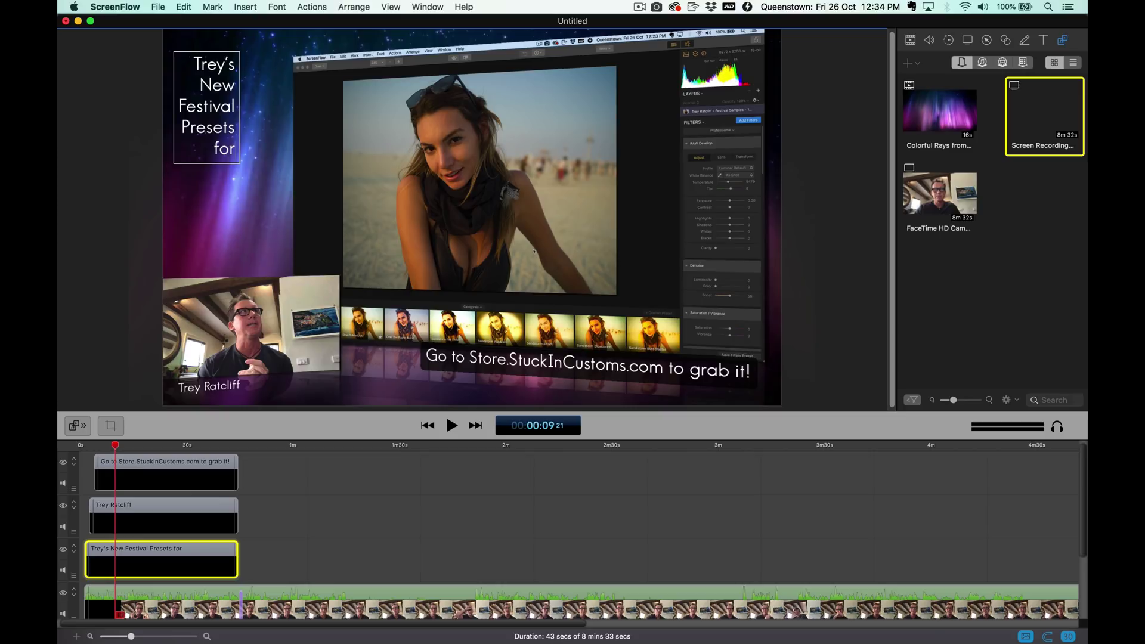
{"action": "key", "text": "Return"}
{"action": "type", "text": "Lighroom"}
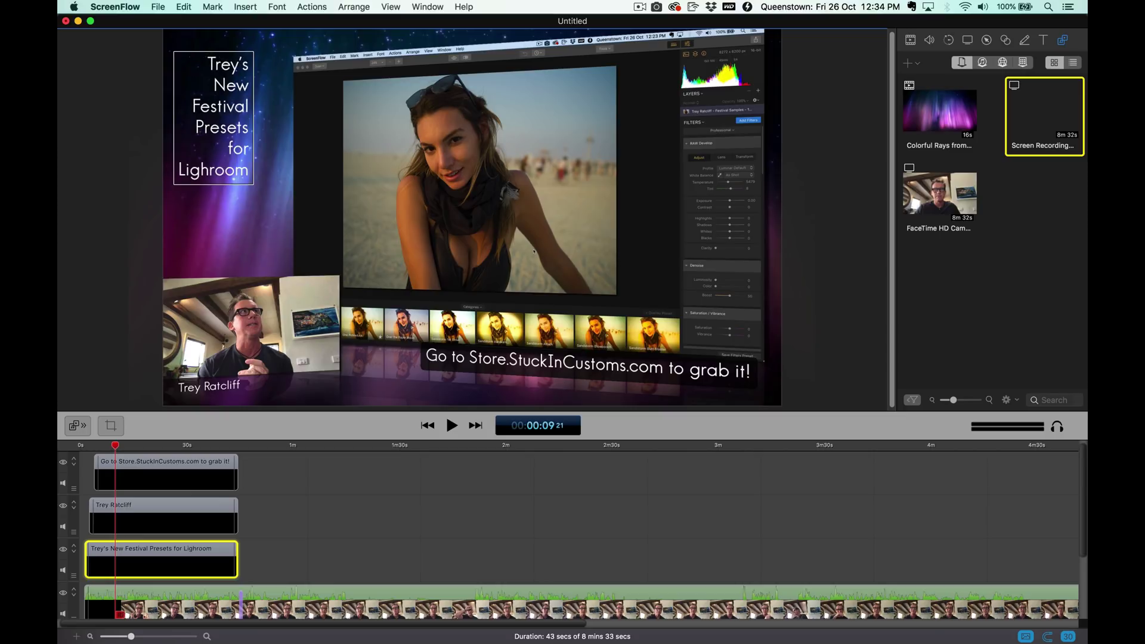
{"action": "key", "text": "BackSpace"}
{"action": "key", "text": "BackSpace"}
{"action": "key", "text": "BackSpace"}
{"action": "key", "text": "BackSpace"}
{"action": "type", "text": "t"}
{"action": "type", "text": "ro"}
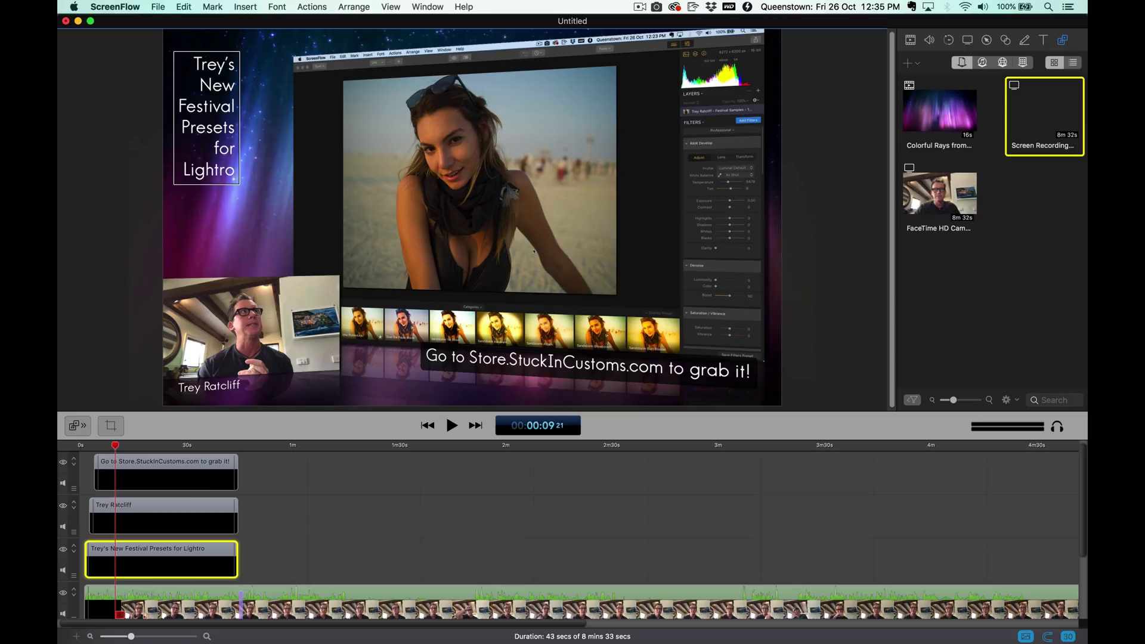
{"action": "type", "text": "om and"}
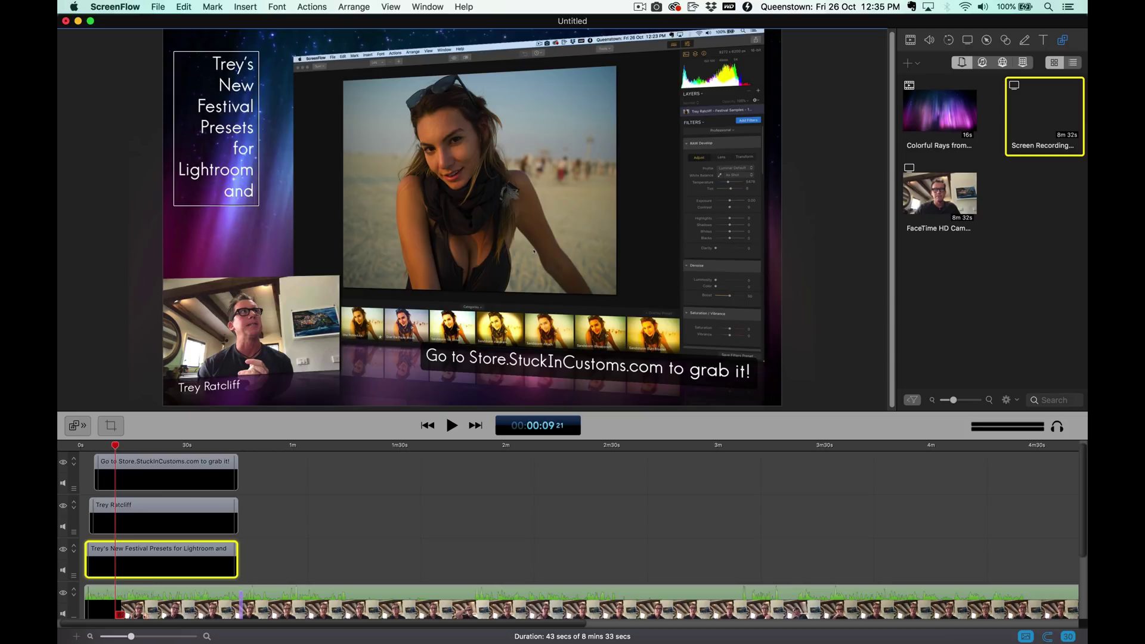
{"action": "type", "text": " Luminar!"}
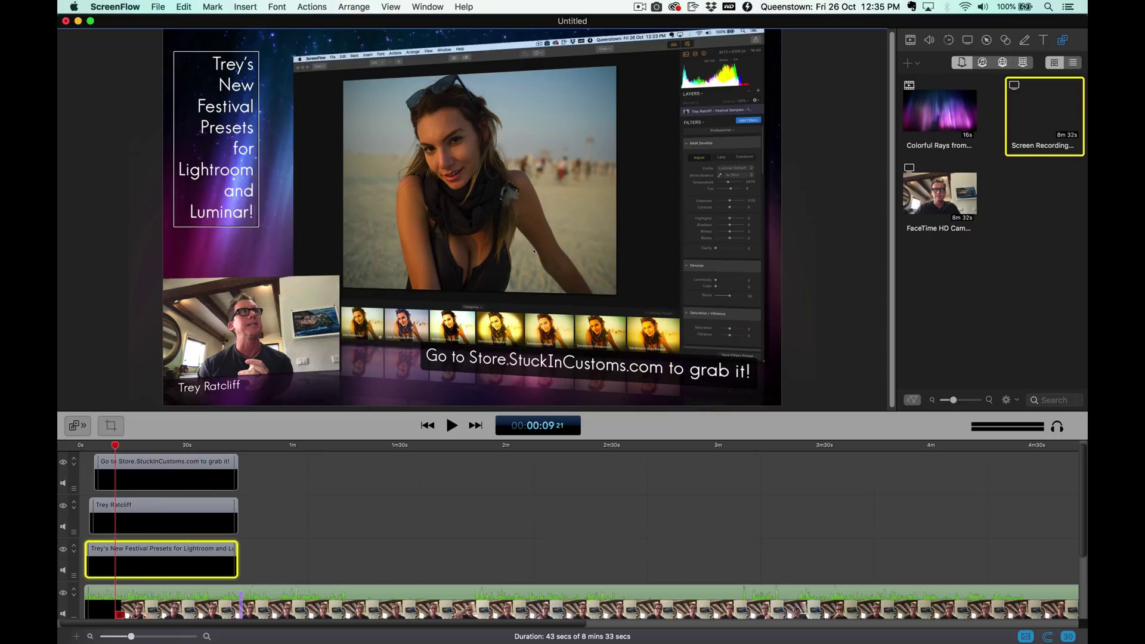
Step: Nudge the vertical title text to the right and play the project from the start
{"action": "left_click", "coordinate": [87, 149]}
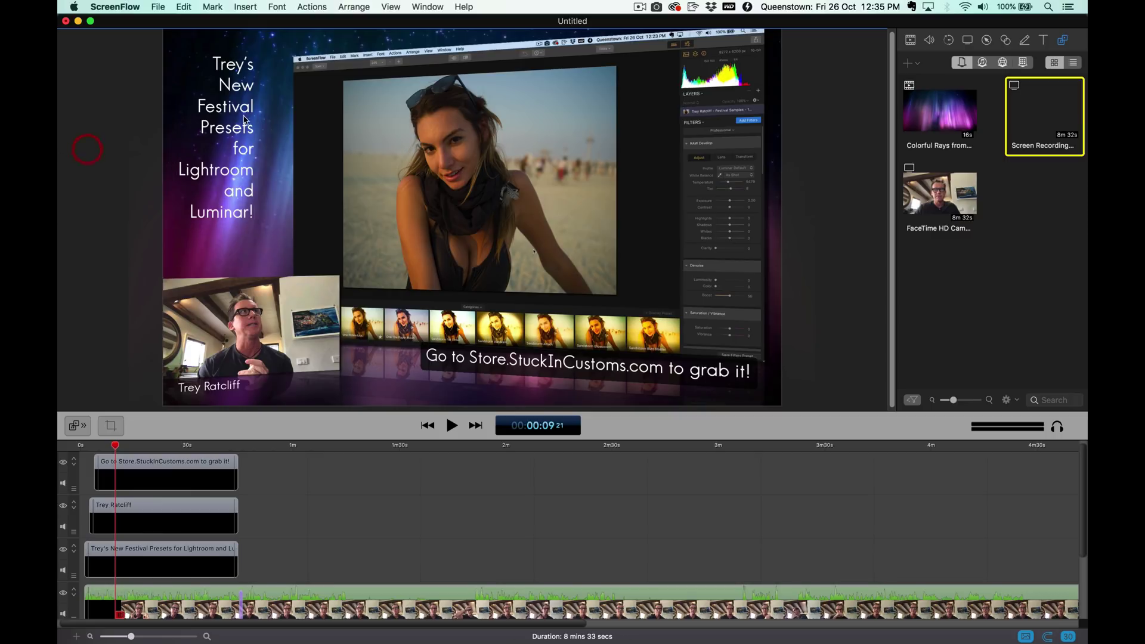
{"action": "left_click_drag", "start_coordinate": [248, 148], "coordinate": [277, 151]}
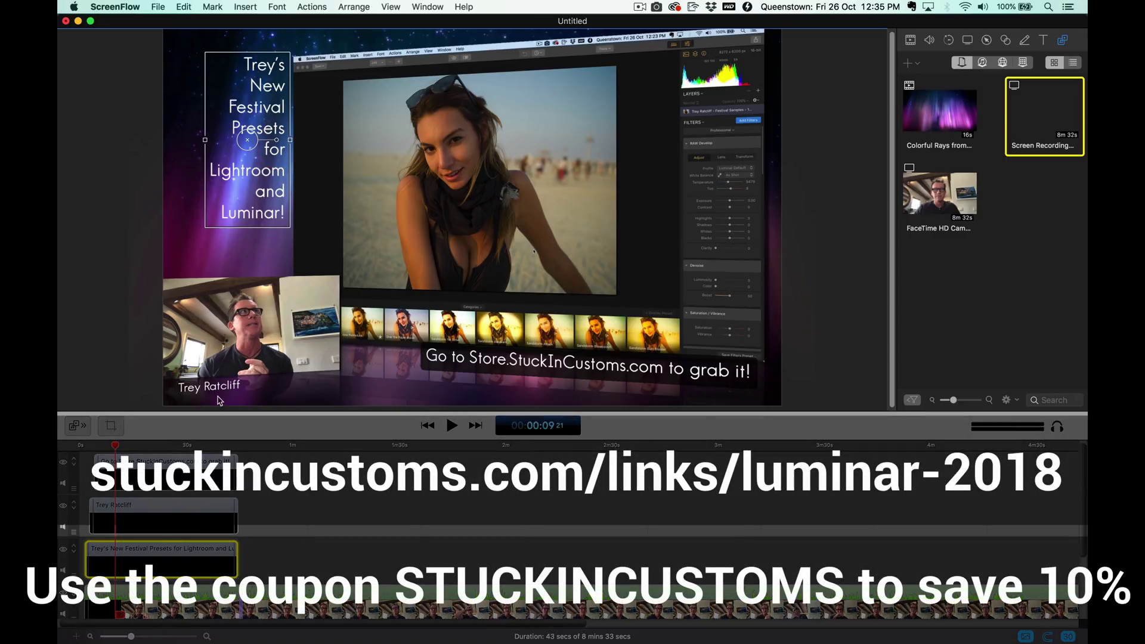
{"action": "left_click", "coordinate": [86, 447]}
{"action": "key", "text": "space"}
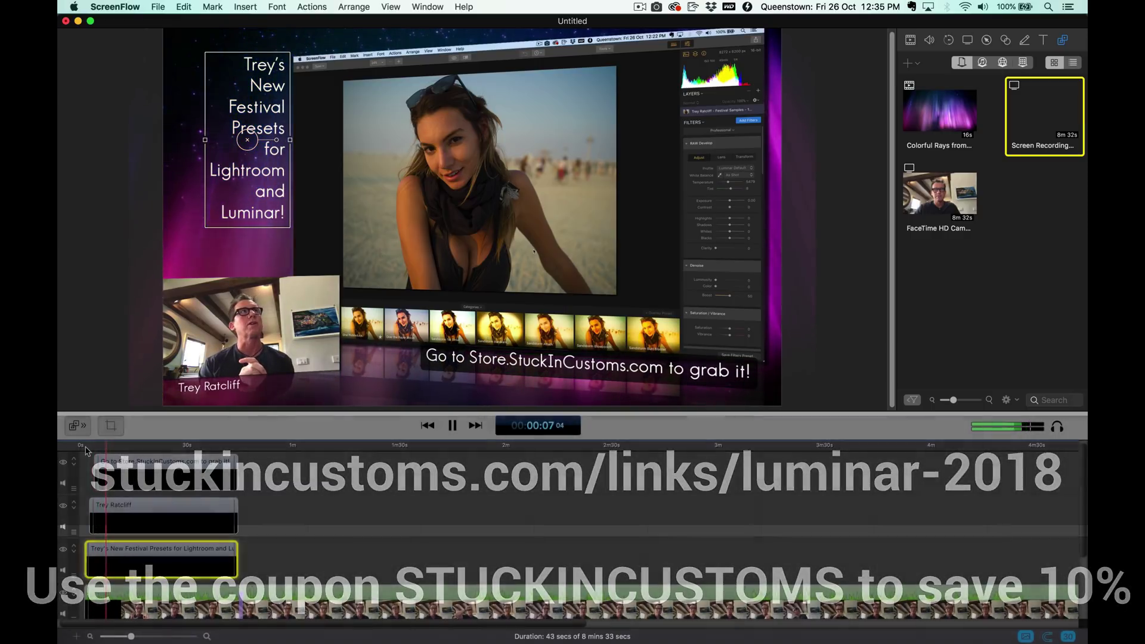
{"action": "key", "text": "space"}
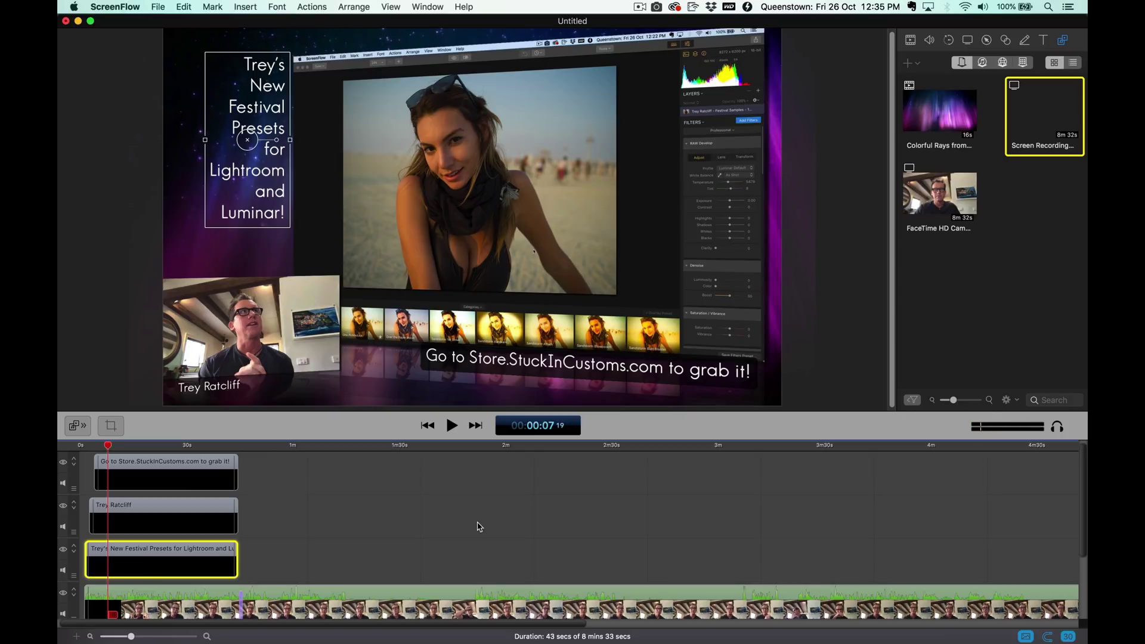
Step: Select the store caption and replay the intro, stopping at about three seconds
{"action": "left_click", "coordinate": [554, 365]}
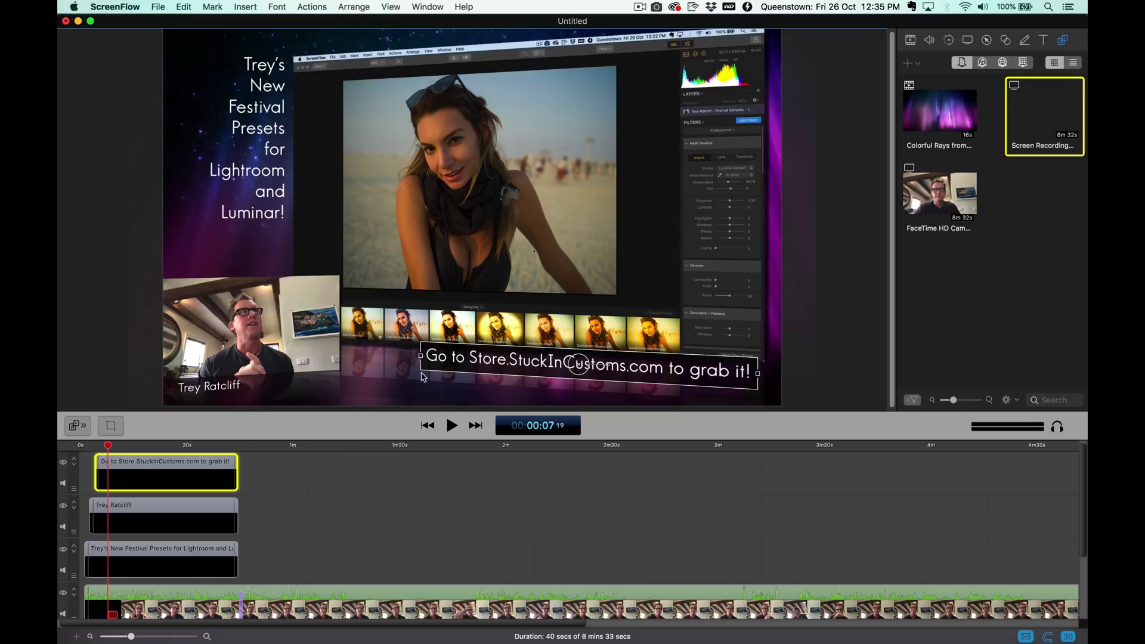
{"action": "left_click", "coordinate": [87, 446]}
{"action": "key", "text": "space"}
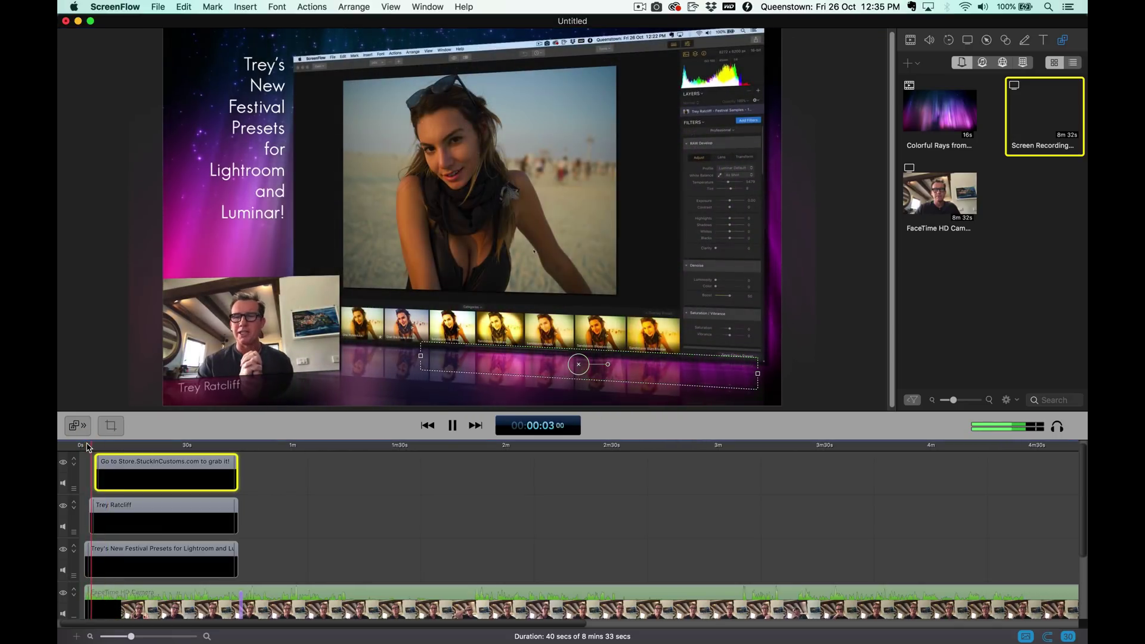
{"action": "key", "text": "space"}
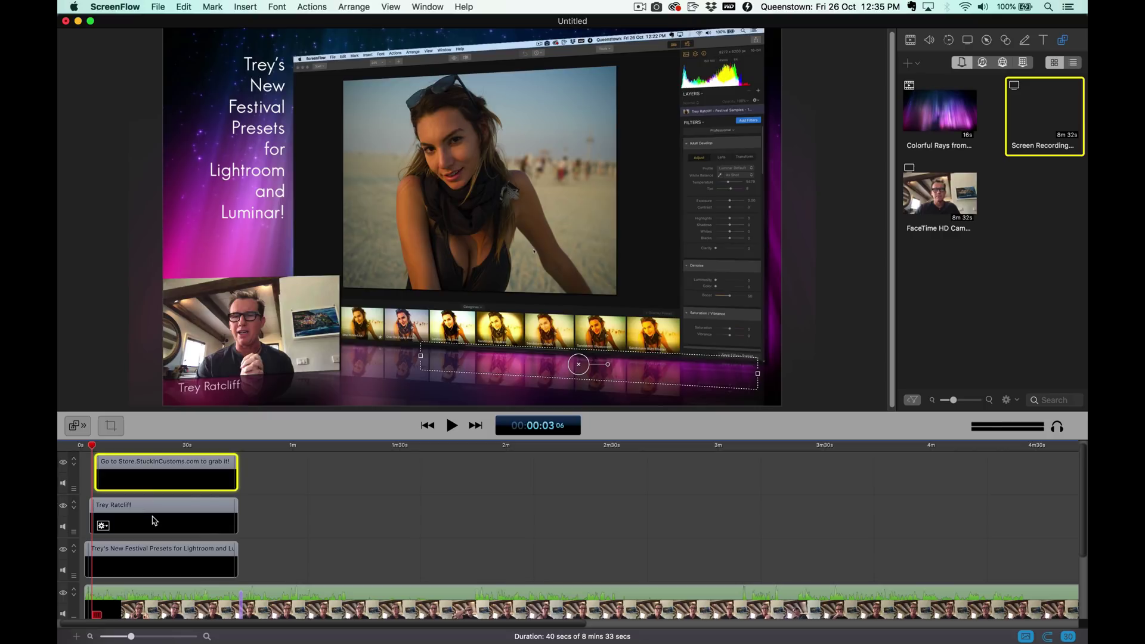
Step: Collapse the caption, name, title, webcam and screen recording tracks to compact height
{"action": "left_click", "coordinate": [74, 467]}
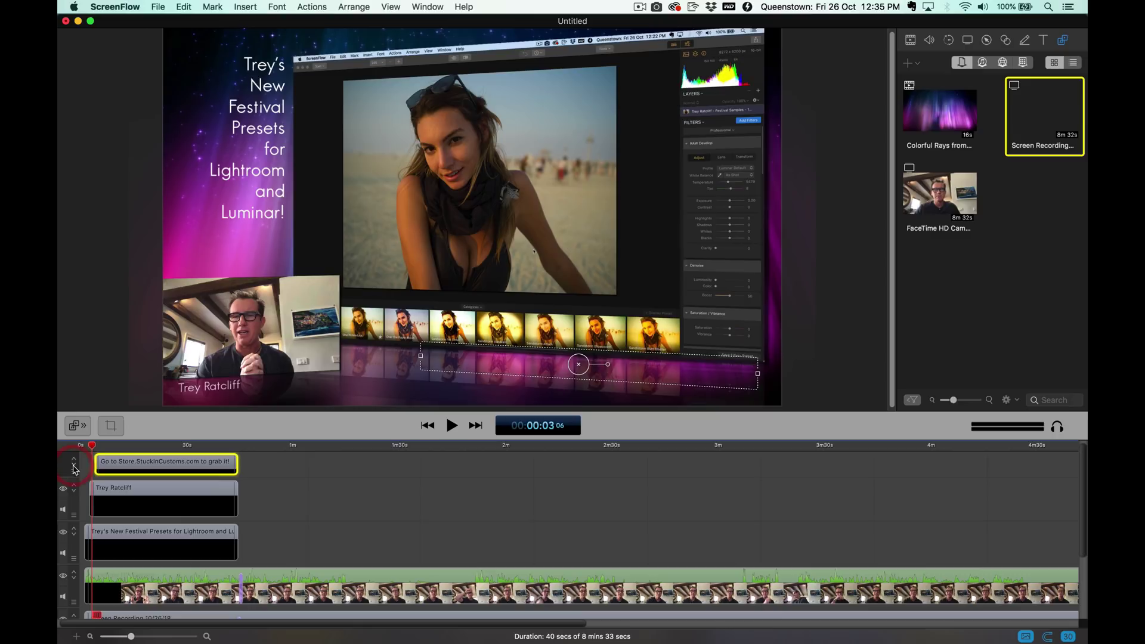
{"action": "left_click", "coordinate": [74, 493]}
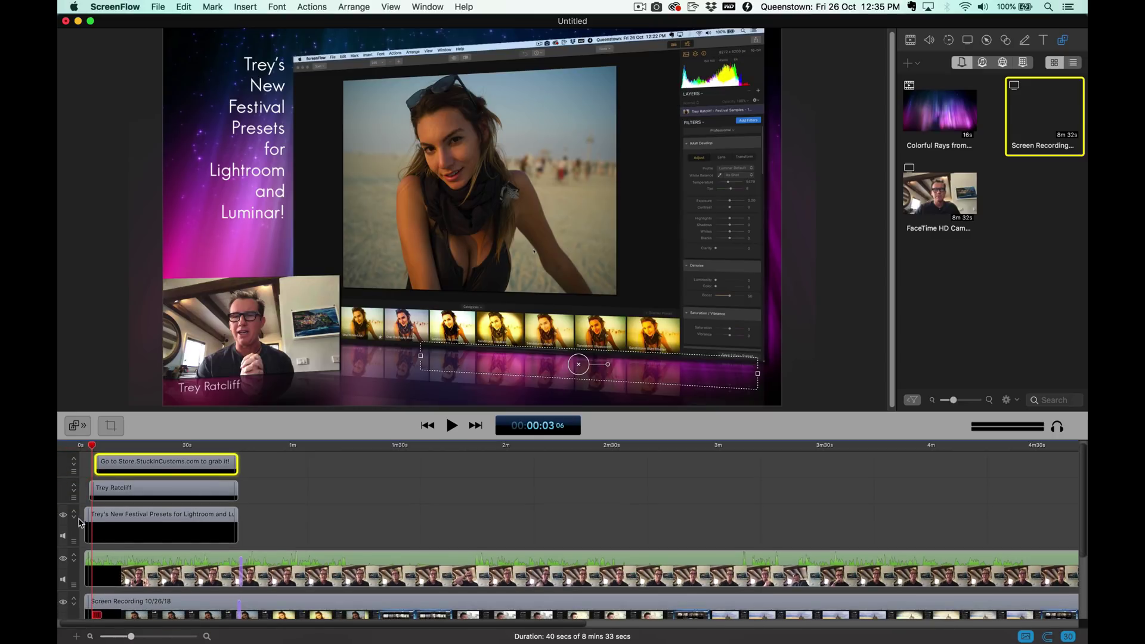
{"action": "left_click", "coordinate": [75, 517]}
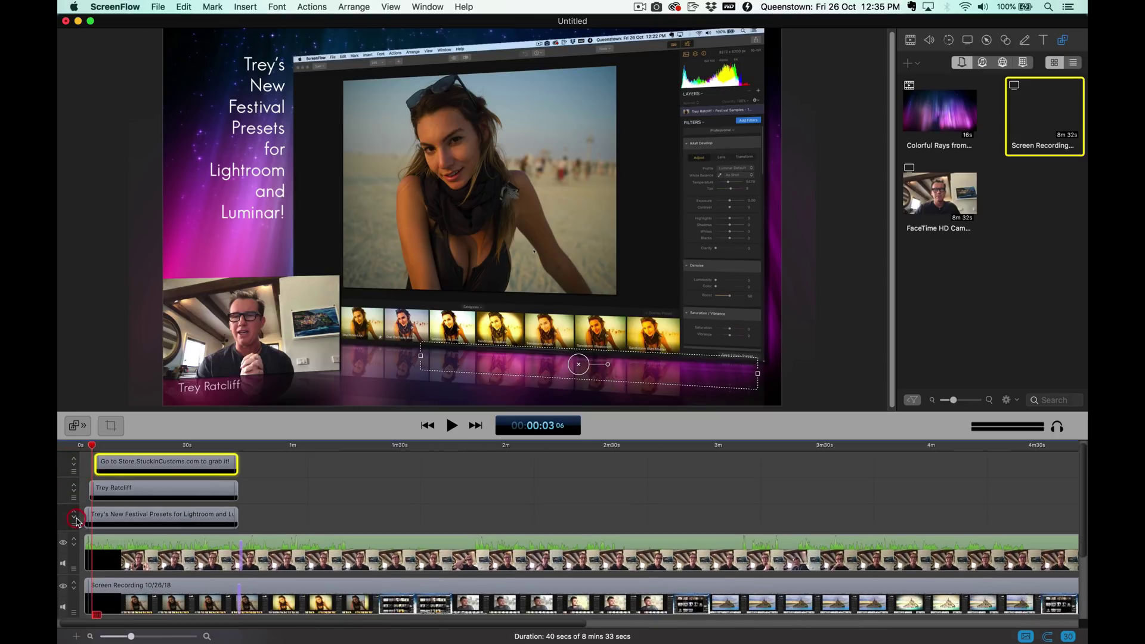
{"action": "scroll", "coordinate": [132, 521], "scroll_direction": "down", "scroll_amount": 1}
{"action": "left_click", "coordinate": [119, 514]}
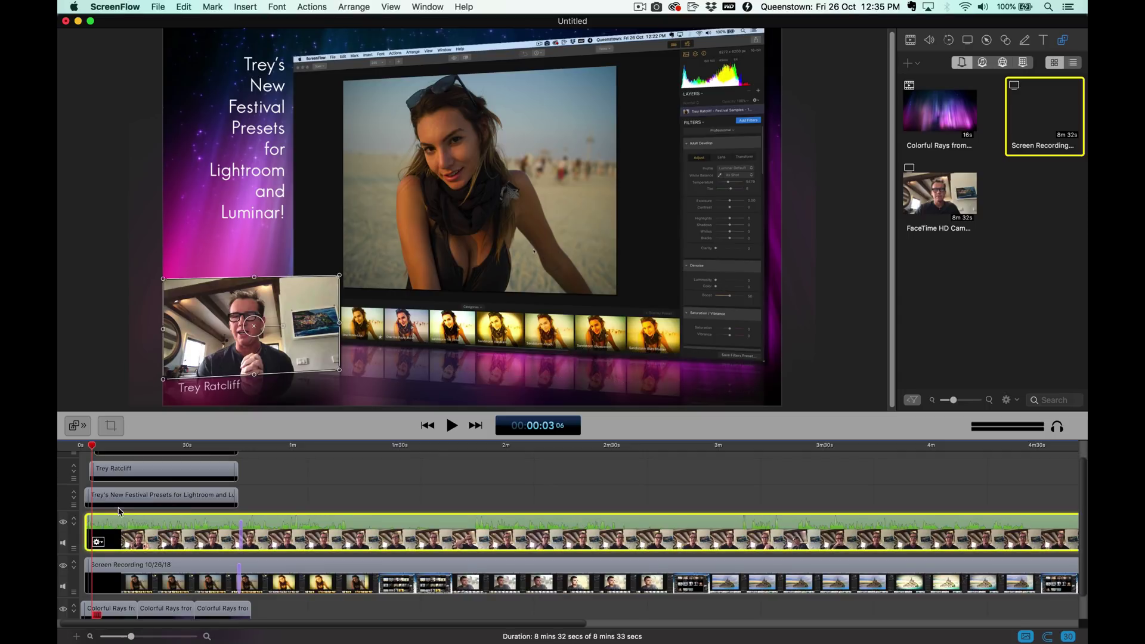
{"action": "left_click", "coordinate": [74, 524]}
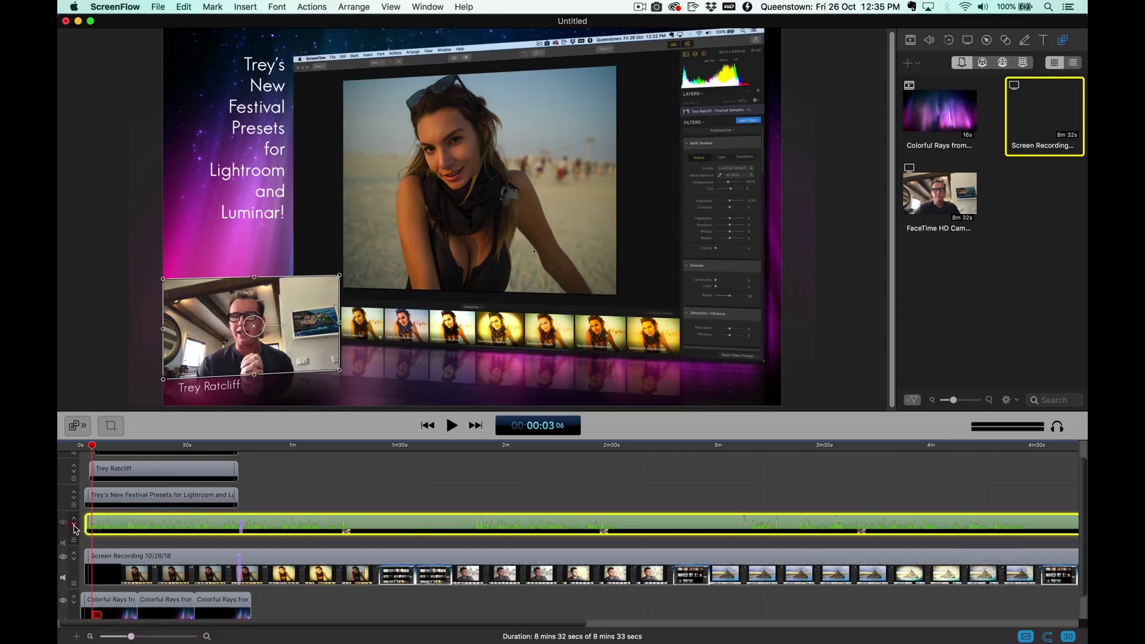
{"action": "left_click", "coordinate": [74, 556]}
{"action": "left_click", "coordinate": [136, 546]}
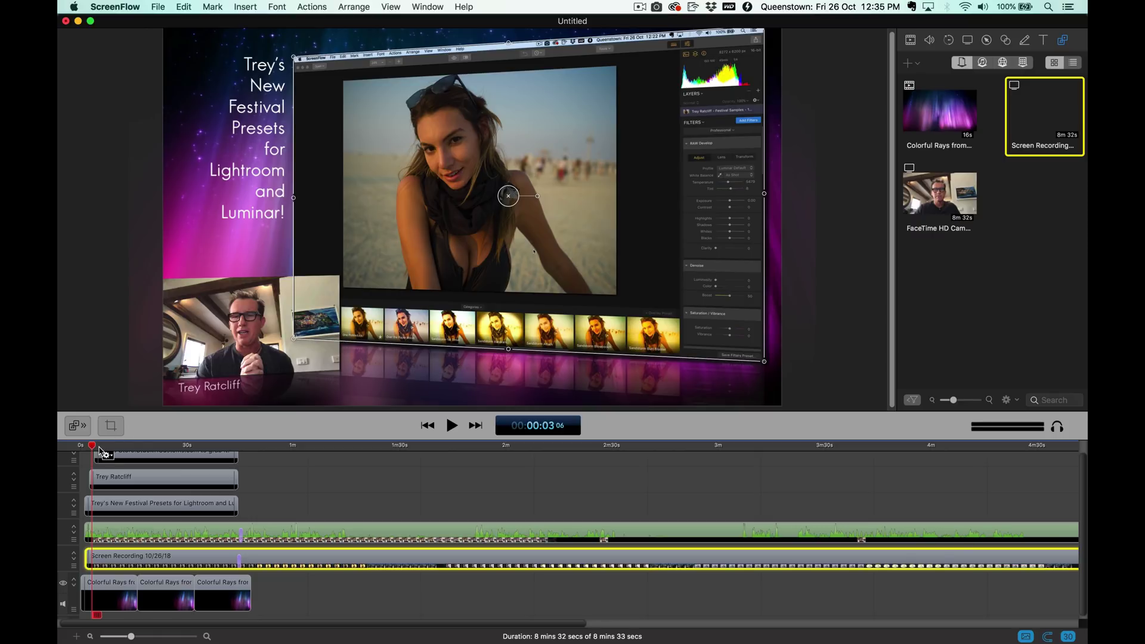
Step: Jump the playhead to 9 seconds, then 21 seconds, and play from there
{"action": "left_click", "coordinate": [113, 445]}
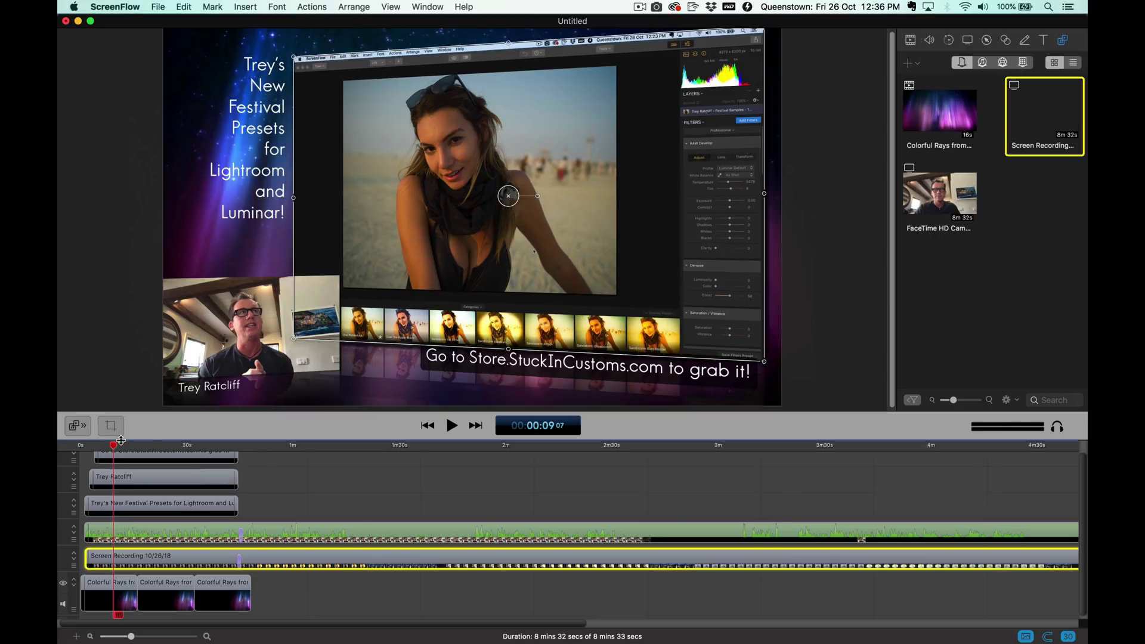
{"action": "left_click", "coordinate": [158, 445]}
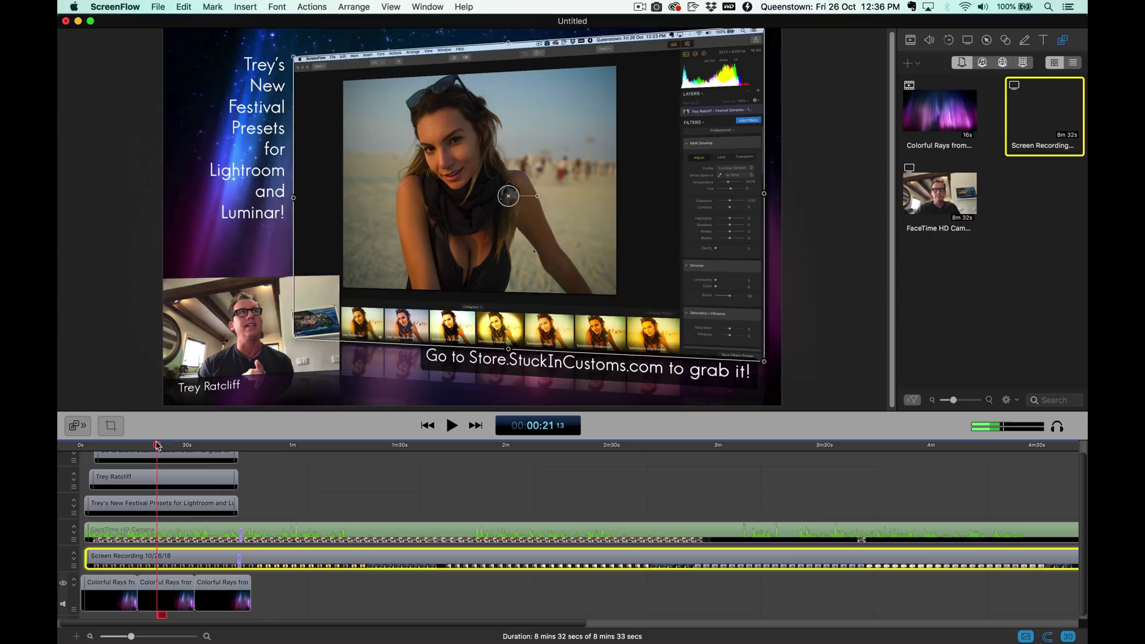
{"action": "key", "text": "space"}
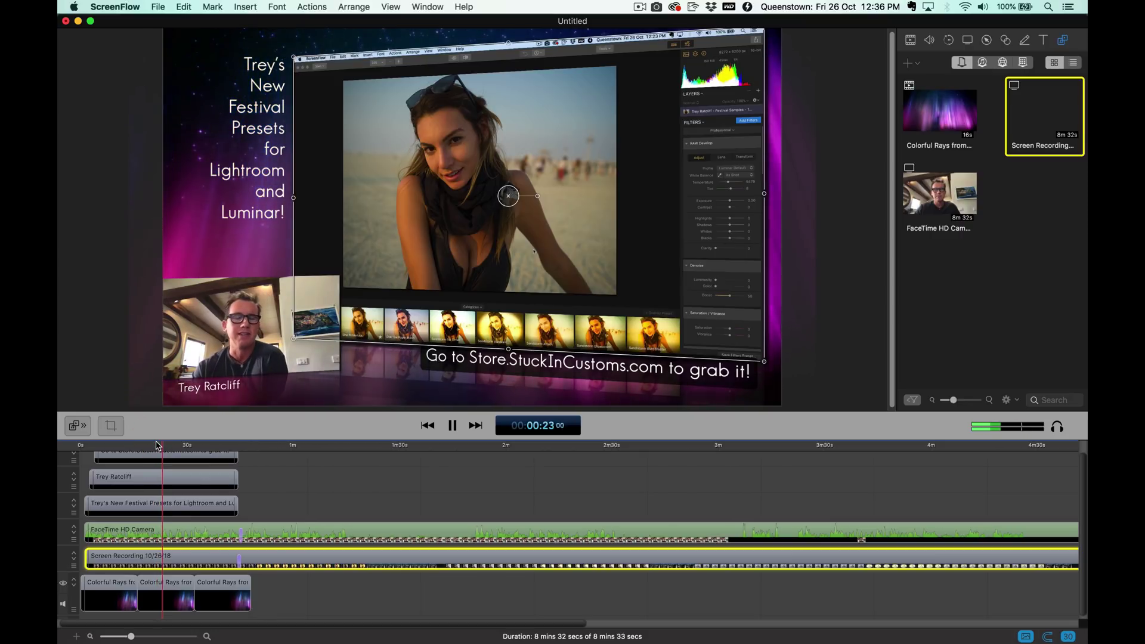
Step: Enlarge the lower-left webcam inset up and to the right, then play to review it
{"action": "key", "text": "space"}
{"action": "left_click", "coordinate": [285, 354]}
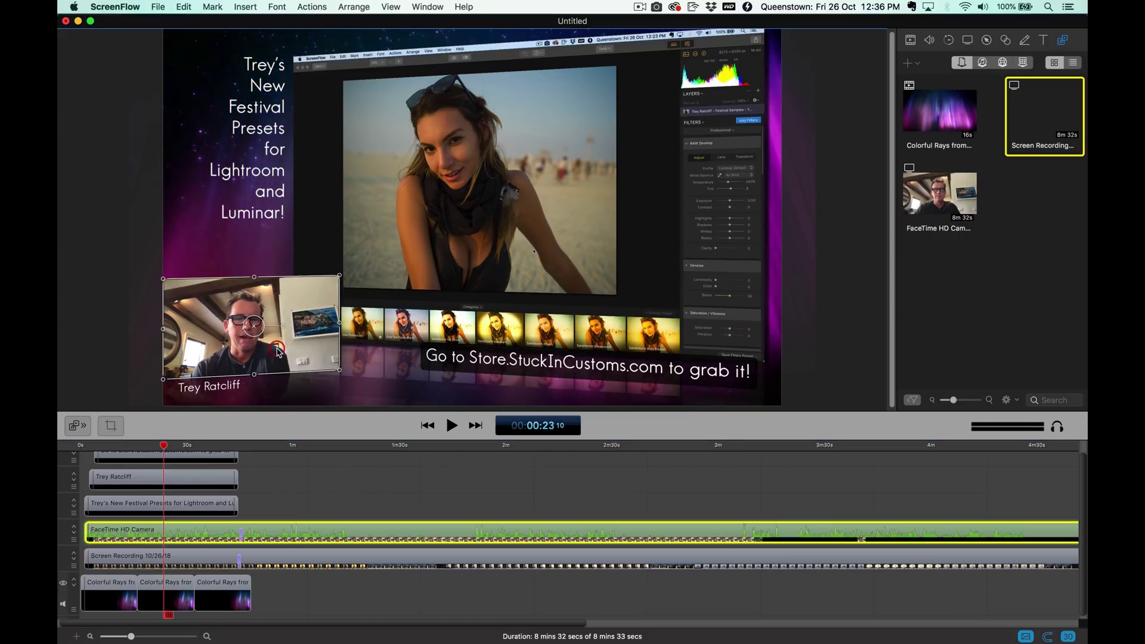
{"action": "left_click_drag", "start_coordinate": [341, 279], "coordinate": [414, 233]}
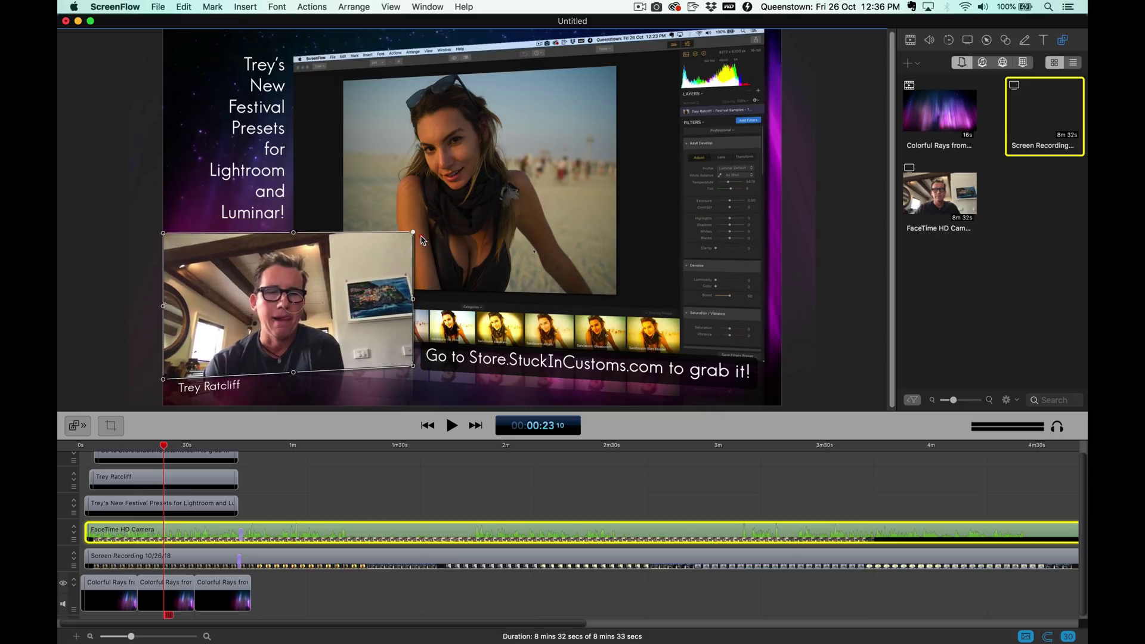
{"action": "key", "text": "space"}
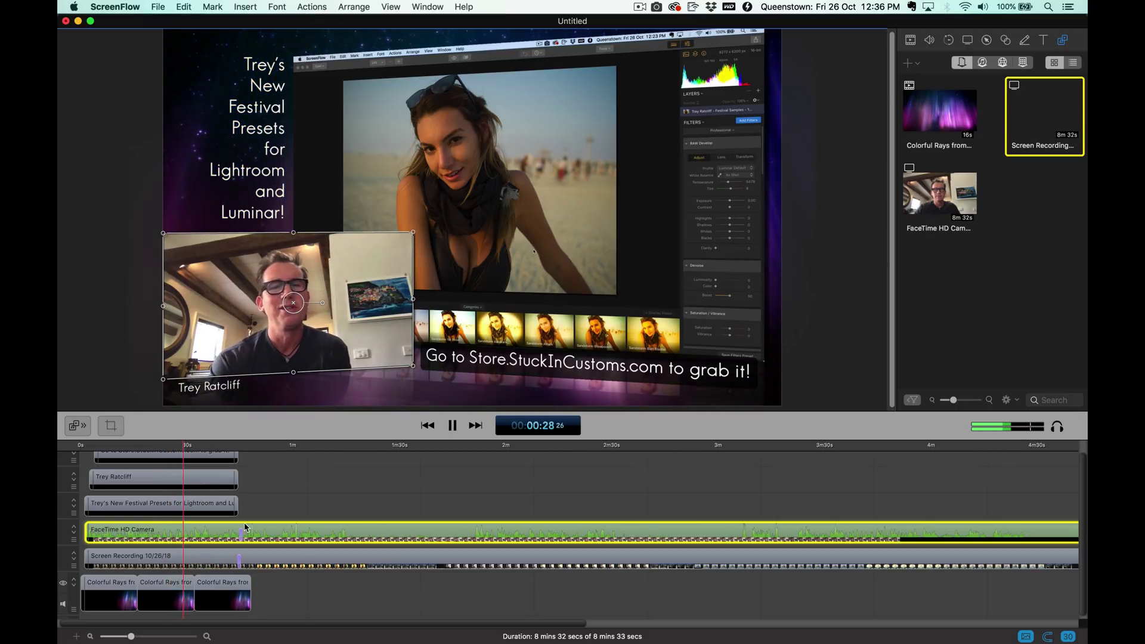
{"action": "key", "text": "space"}
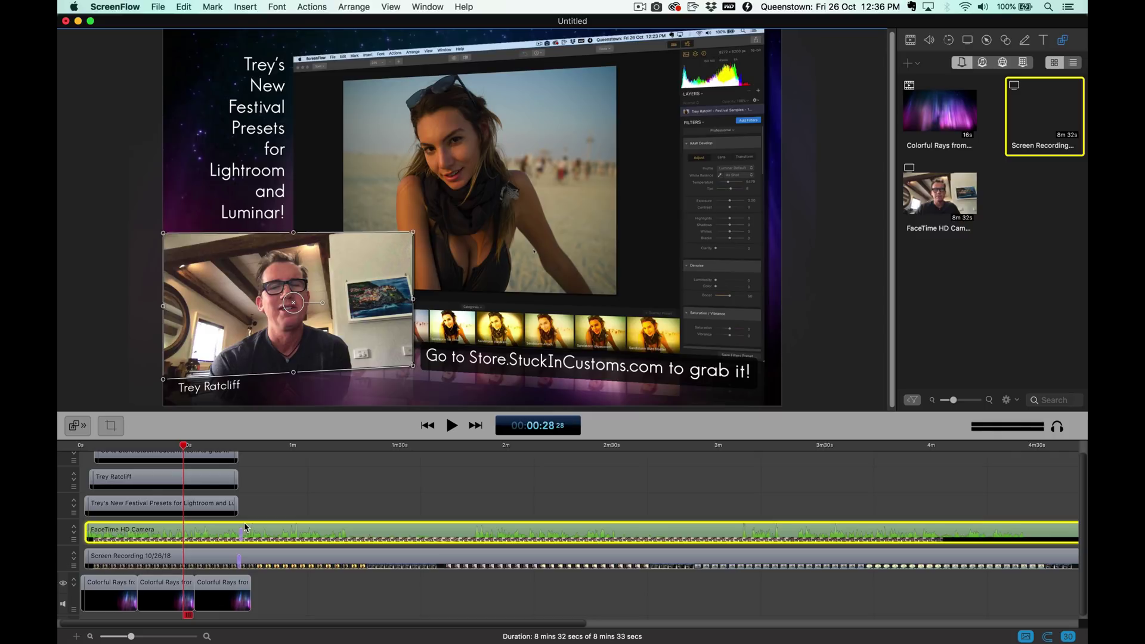
Step: Add an action on the webcam clip that shrinks it and moves it slightly up in the lower-left corner
{"action": "left_click", "coordinate": [146, 636]}
{"action": "left_click_drag", "start_coordinate": [146, 637], "coordinate": [143, 636]}
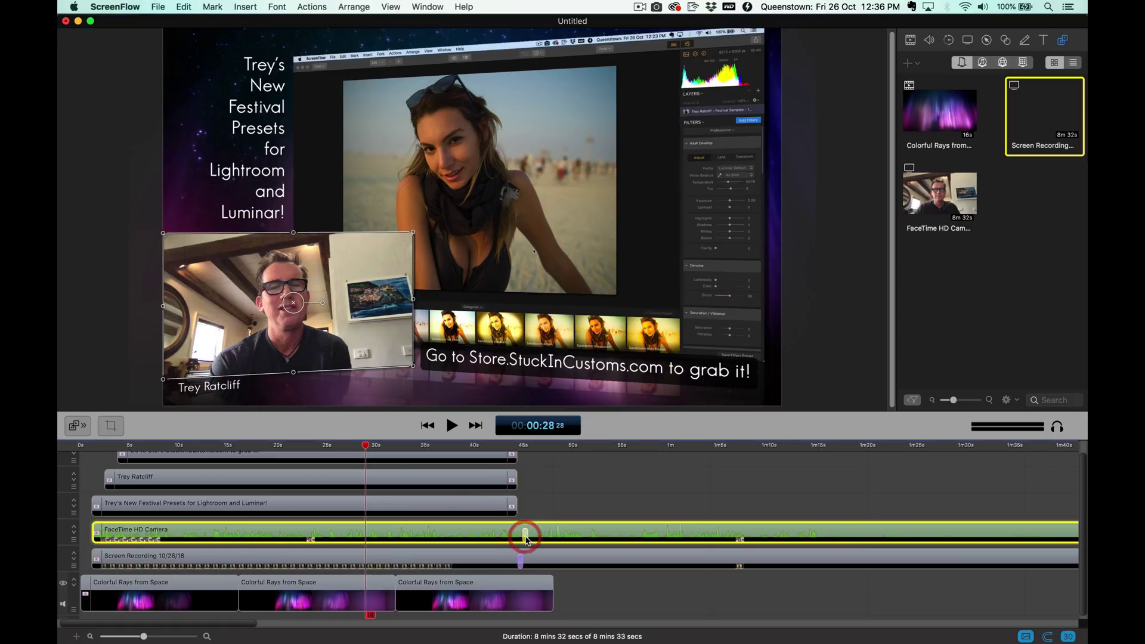
{"action": "left_click", "coordinate": [523, 561]}
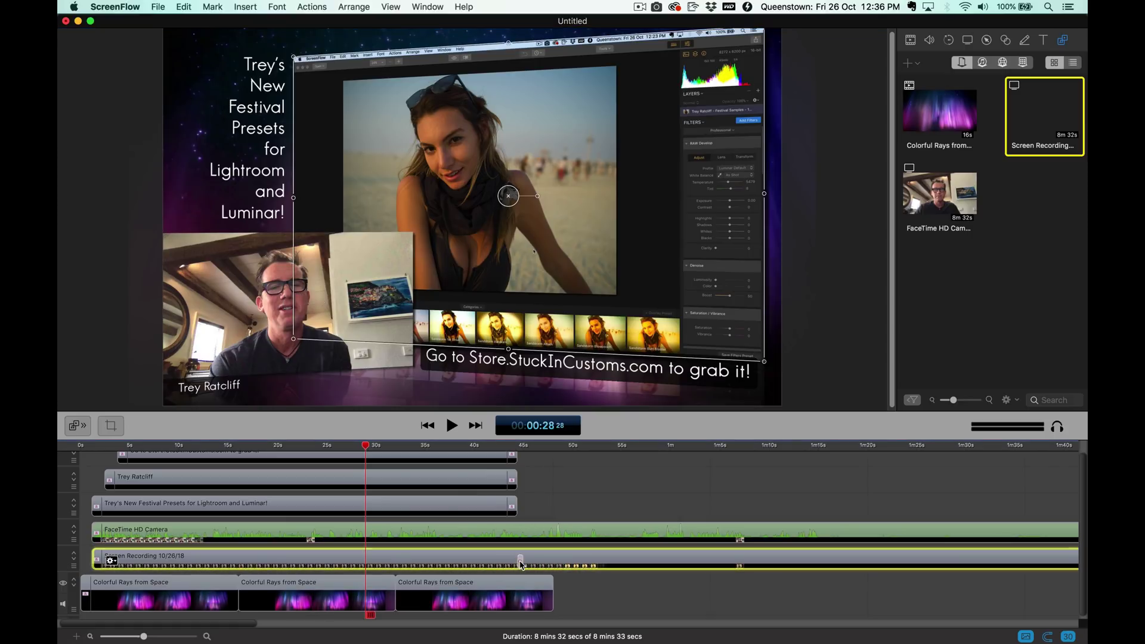
{"action": "left_click", "coordinate": [366, 535]}
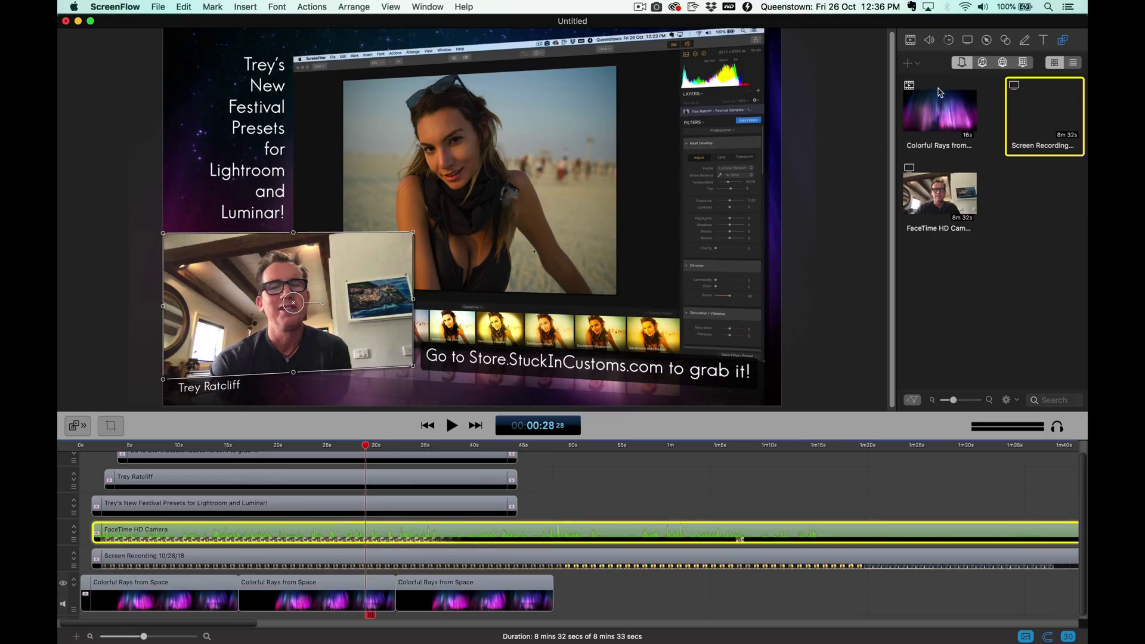
{"action": "left_click", "coordinate": [910, 39]}
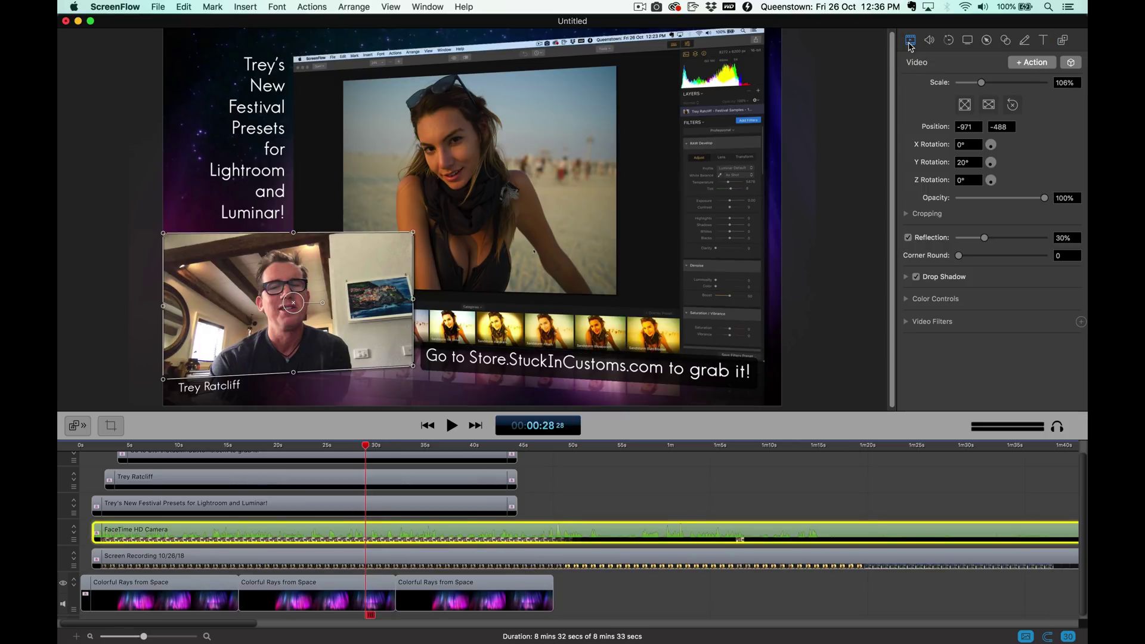
{"action": "left_click", "coordinate": [1028, 63]}
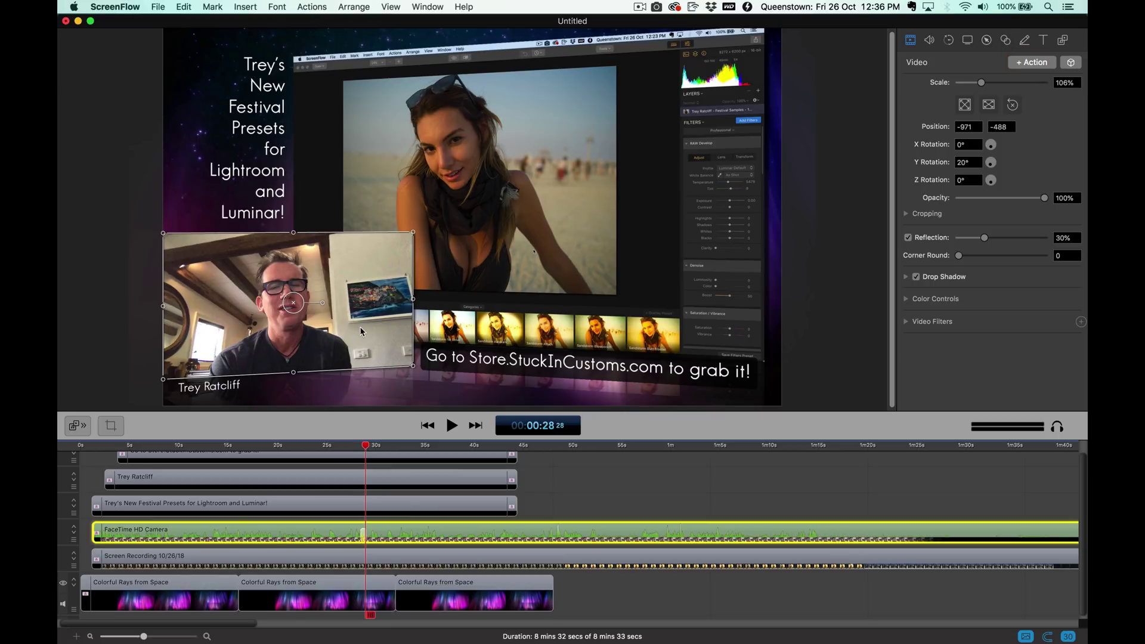
{"action": "left_click_drag", "start_coordinate": [413, 233], "coordinate": [319, 287]}
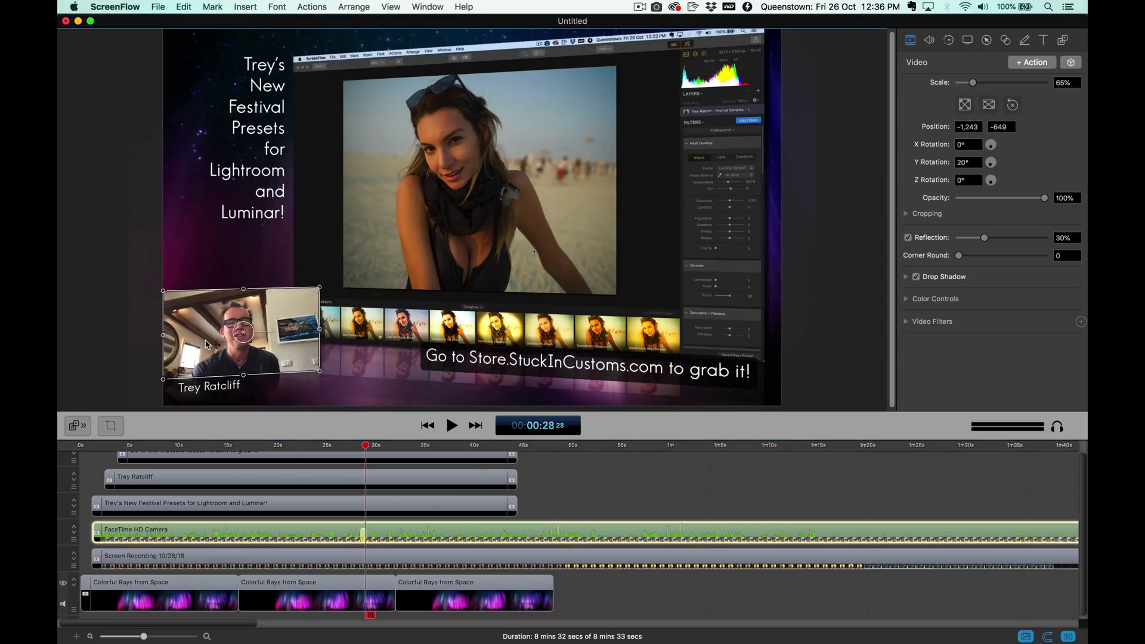
{"action": "left_click_drag", "start_coordinate": [189, 356], "coordinate": [189, 343]}
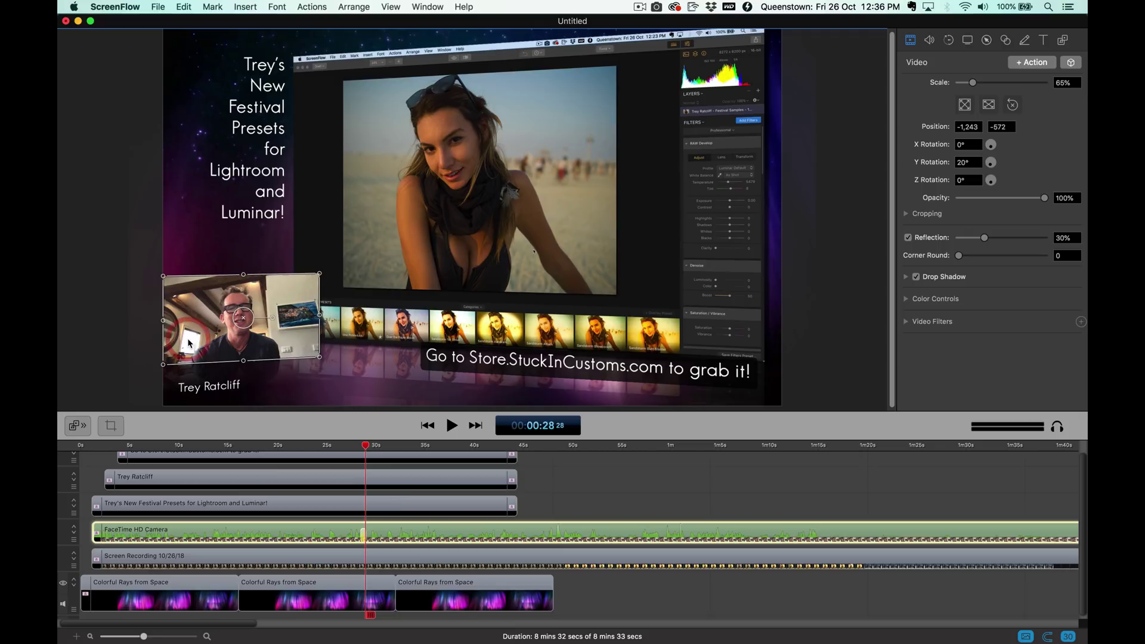
Step: Add an action on the screen recording that resets it to default full frame with Style Presets
{"action": "left_click", "coordinate": [365, 559]}
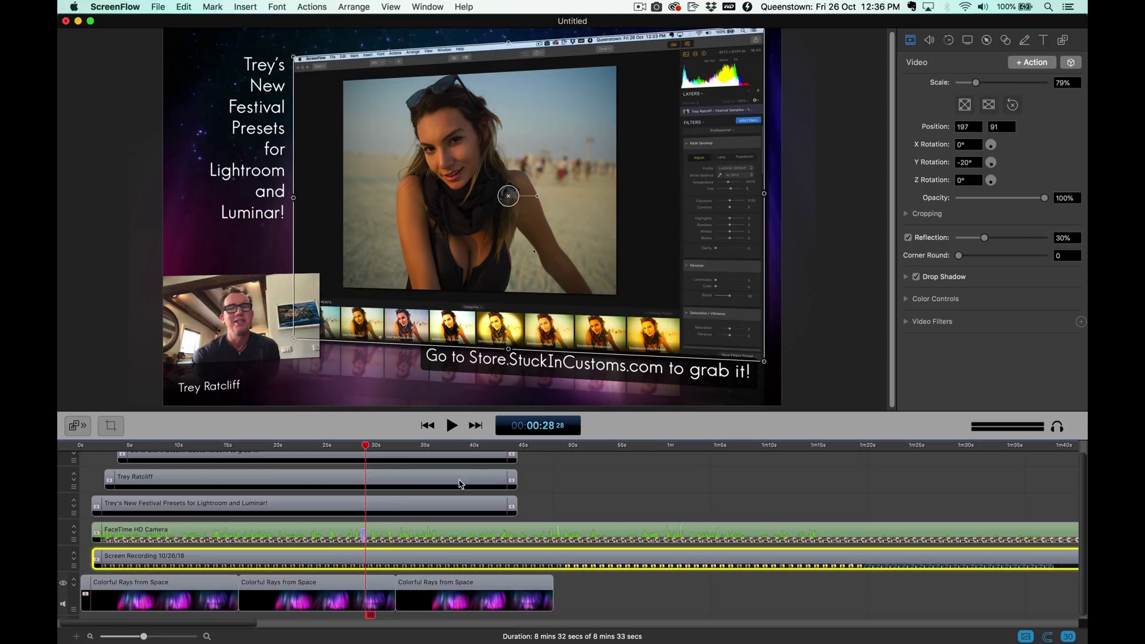
{"action": "left_click", "coordinate": [1023, 62]}
{"action": "left_click", "coordinate": [1072, 63]}
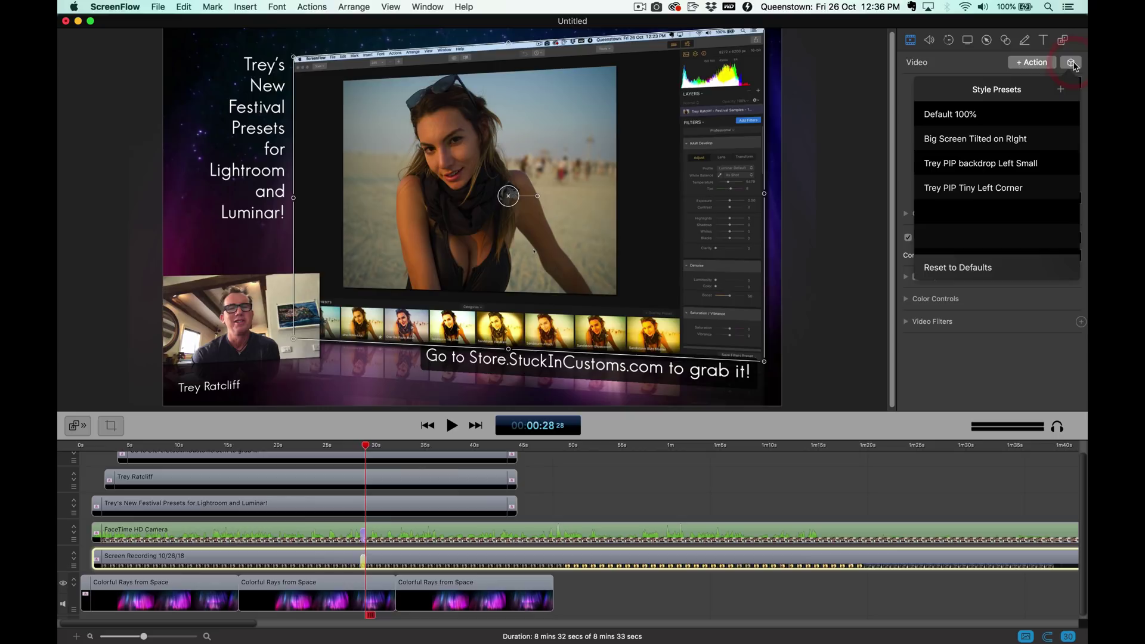
{"action": "left_click", "coordinate": [958, 267]}
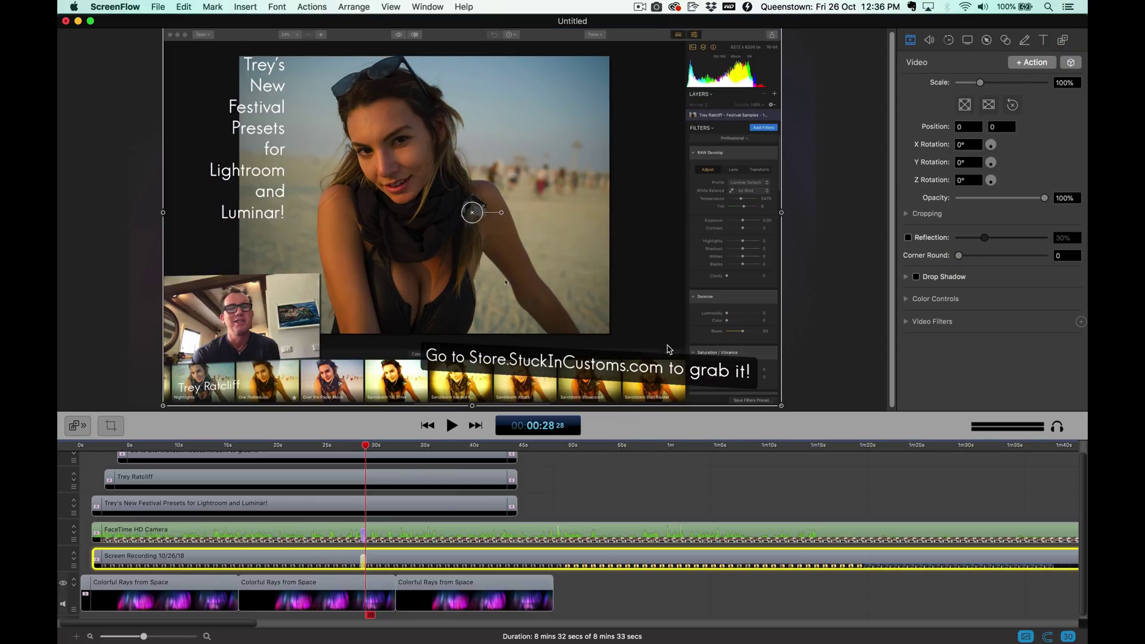
Step: Trim the festival presets title and presenter name clips to end at the 28-second playhead
{"action": "left_click", "coordinate": [369, 508]}
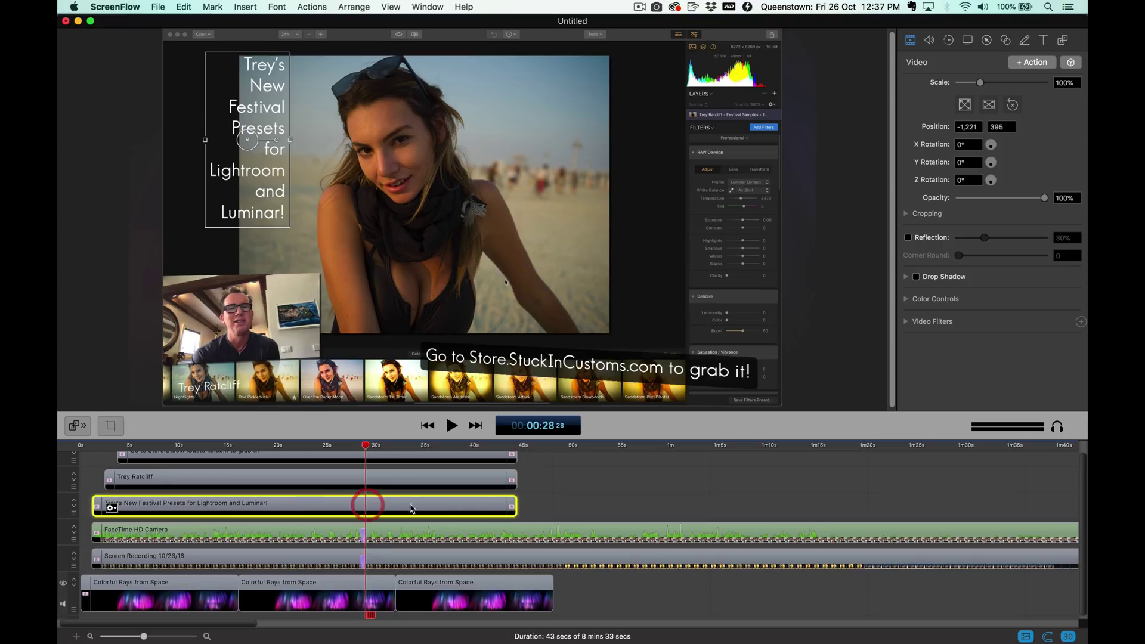
{"action": "left_click_drag", "start_coordinate": [516, 506], "coordinate": [365, 506]}
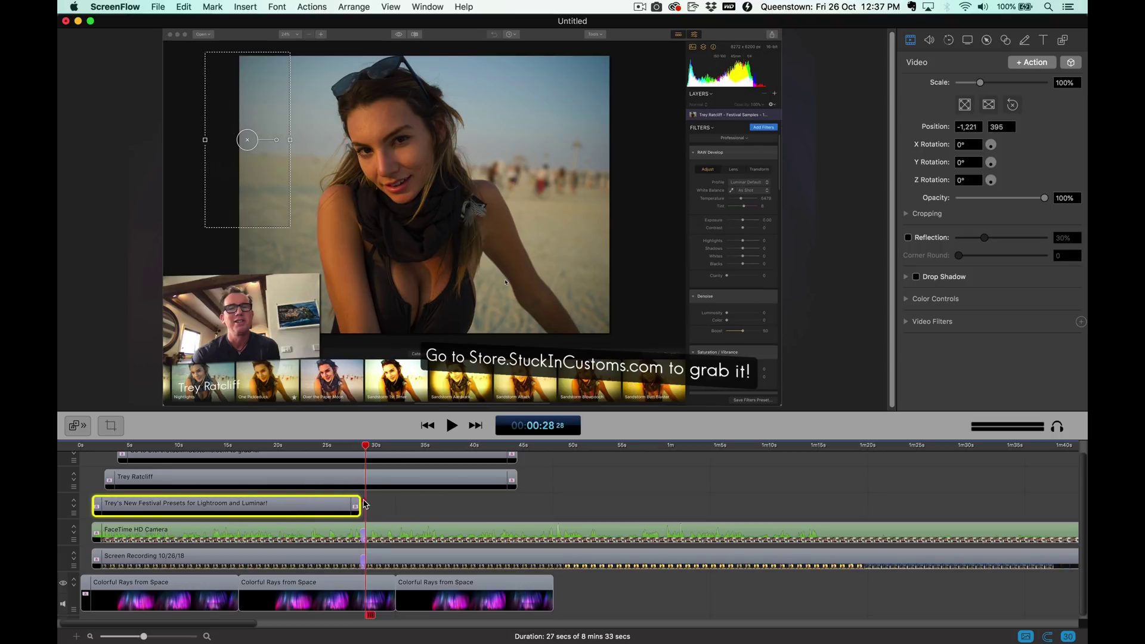
{"action": "left_click_drag", "start_coordinate": [515, 479], "coordinate": [366, 478]}
Step: Trim the store-link caption clip to the same mark and return the playhead to about 27 seconds
{"action": "scroll", "coordinate": [453, 483], "scroll_direction": "right", "scroll_amount": 1}
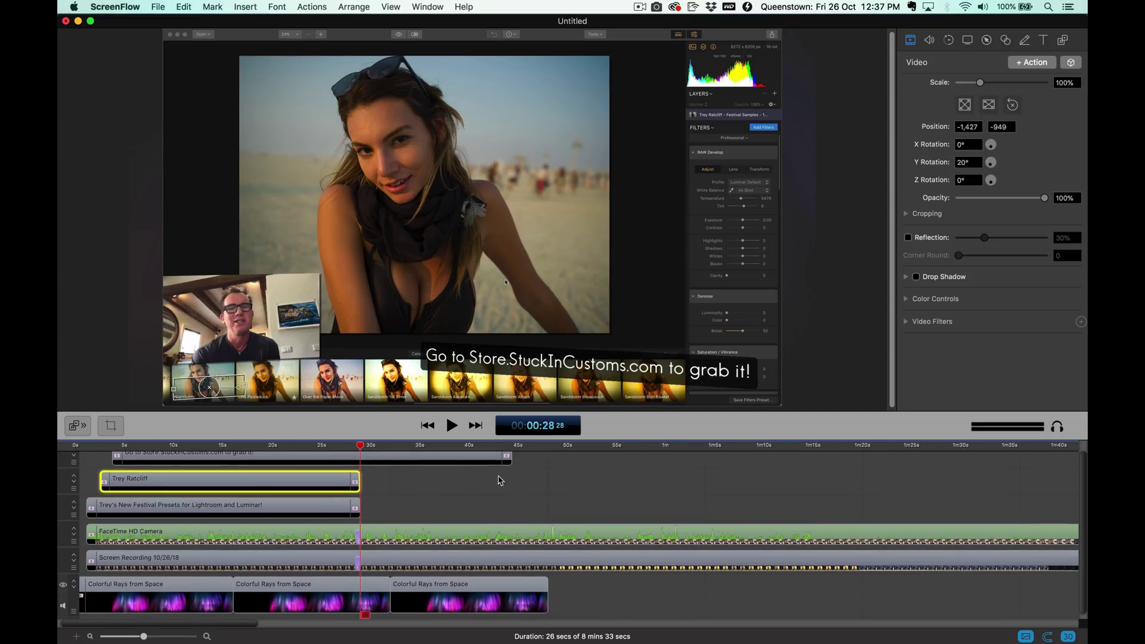
{"action": "left_click", "coordinate": [508, 457]}
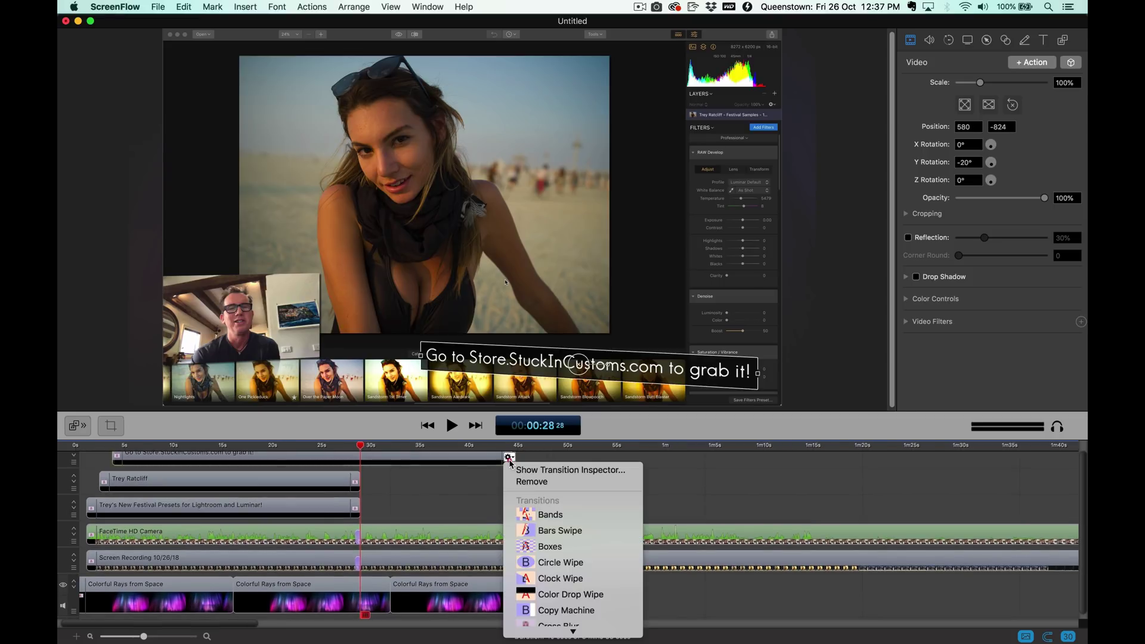
{"action": "left_click", "coordinate": [396, 462]}
{"action": "left_click", "coordinate": [516, 465]}
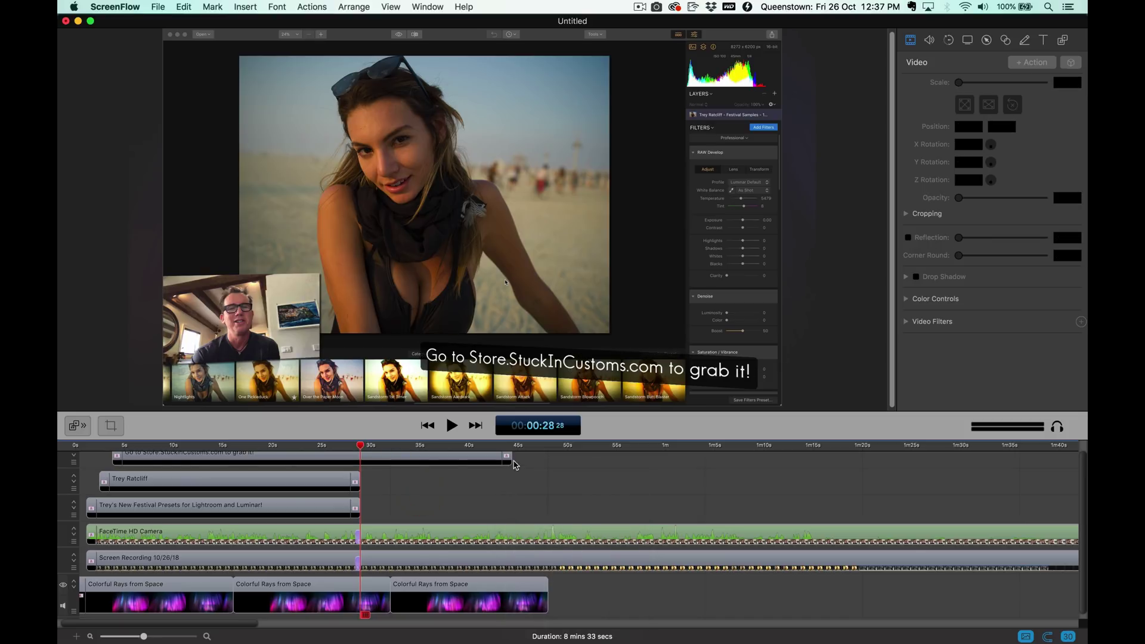
{"action": "left_click", "coordinate": [509, 457]}
{"action": "left_click", "coordinate": [484, 474]}
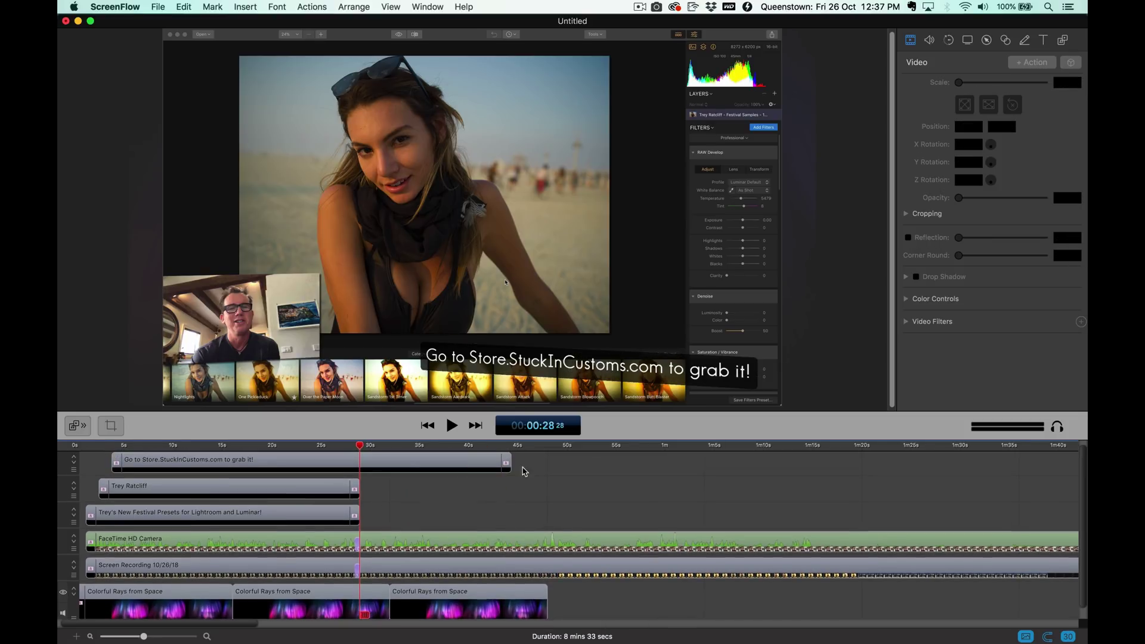
{"action": "left_click_drag", "start_coordinate": [511, 463], "coordinate": [360, 459]}
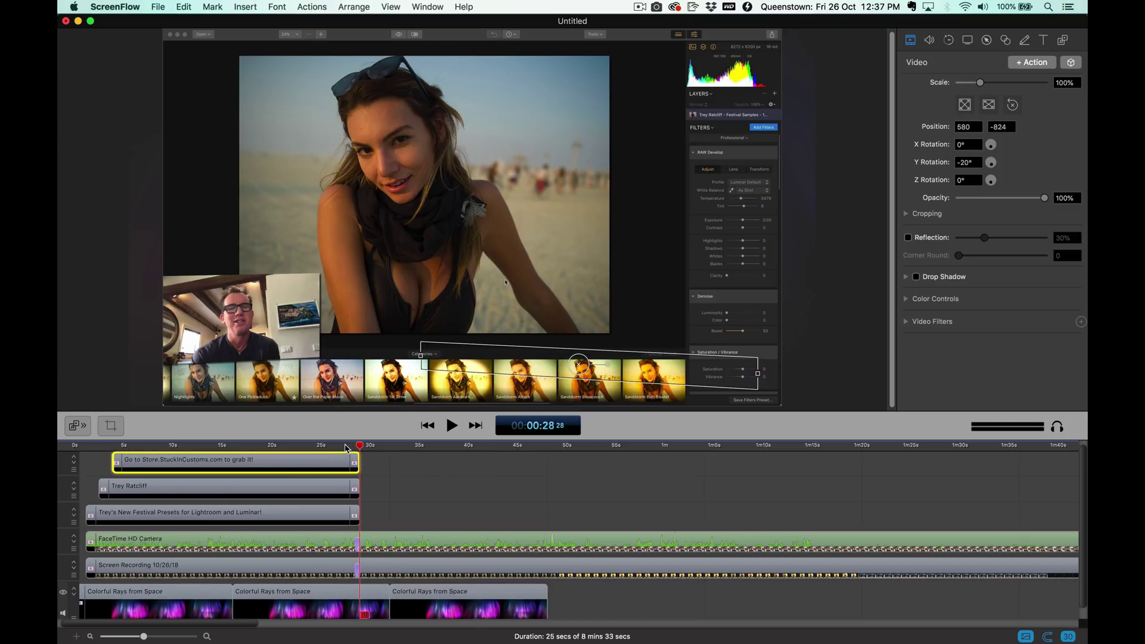
{"action": "left_click", "coordinate": [346, 447]}
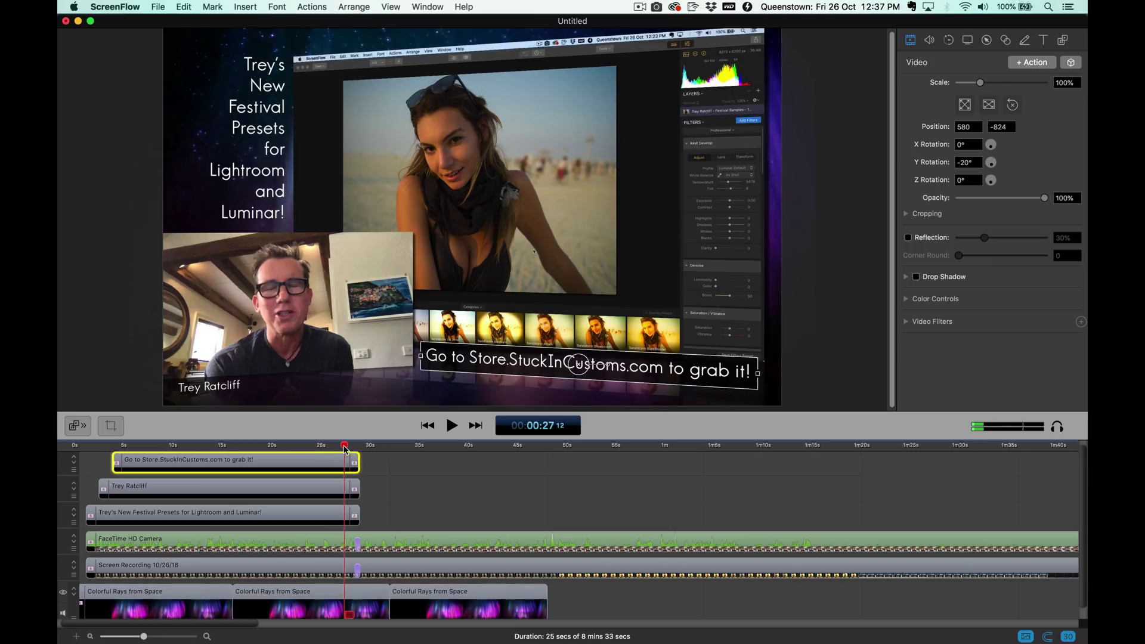
{"action": "key", "text": "space"}
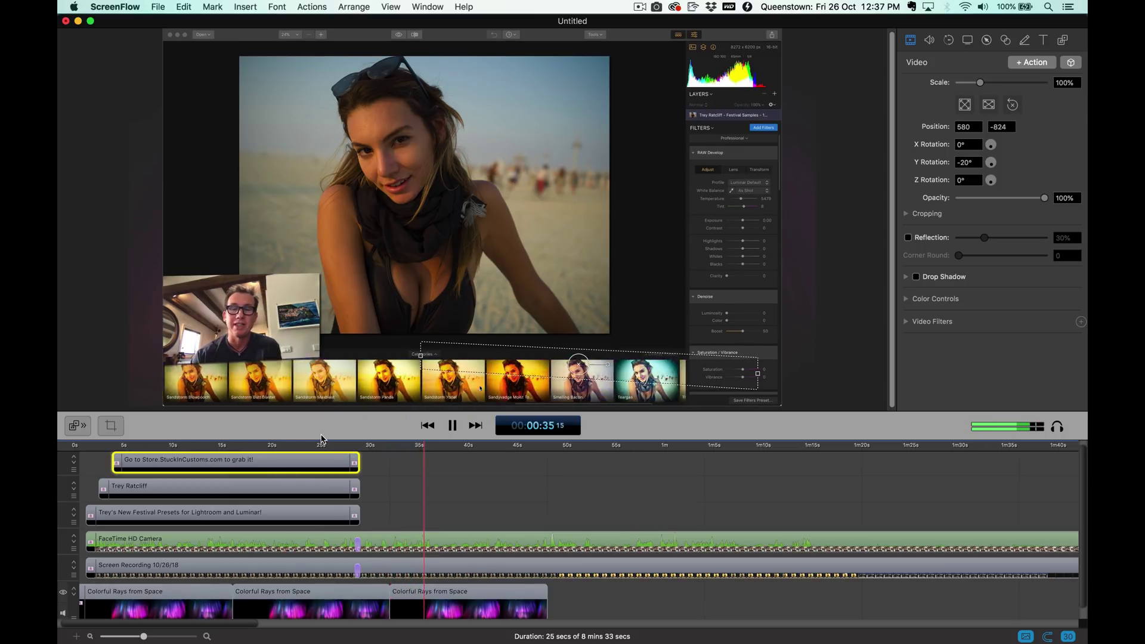
{"action": "key", "text": "space"}
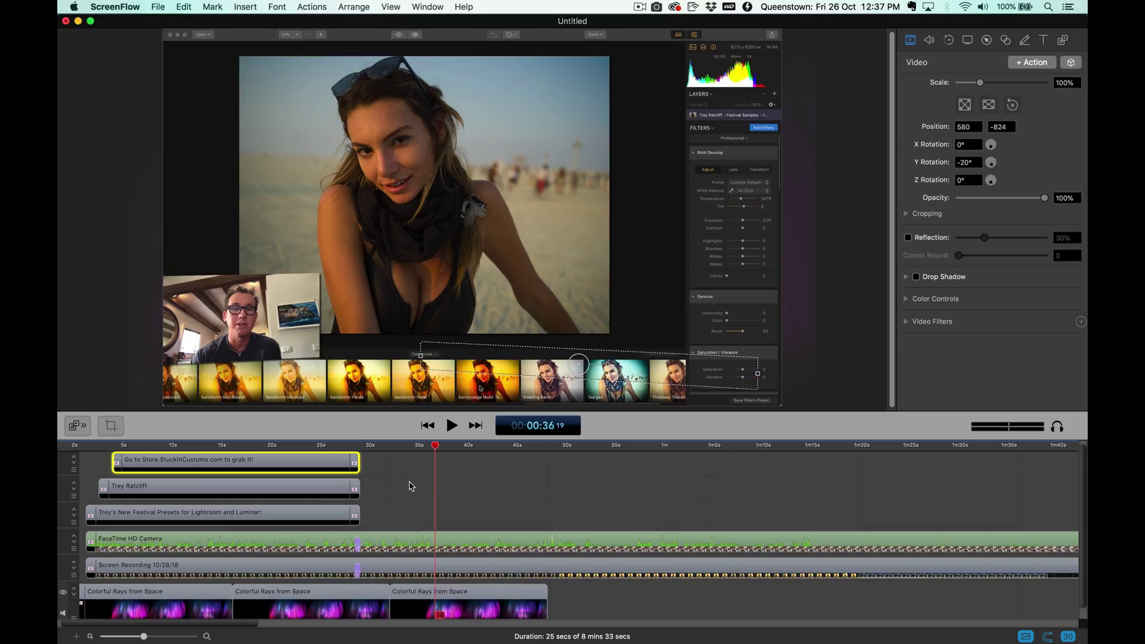
{"action": "left_click", "coordinate": [428, 559]}
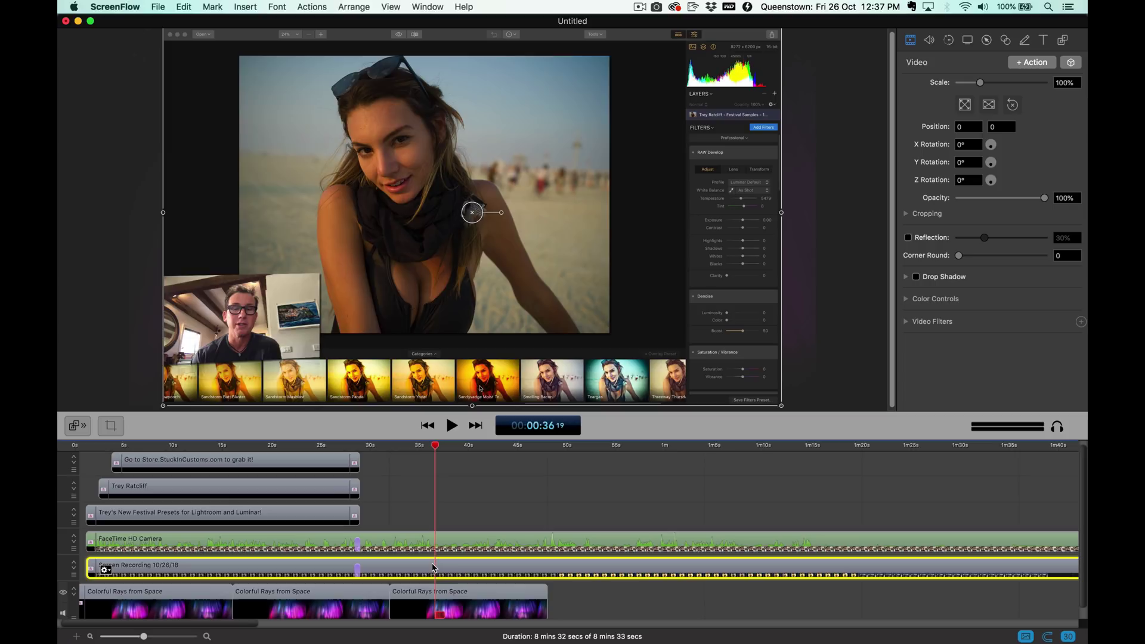
Step: Set the screen recording's Click Effect to Radar, add an action at 36 seconds, and preview it
{"action": "left_click", "coordinate": [967, 40]}
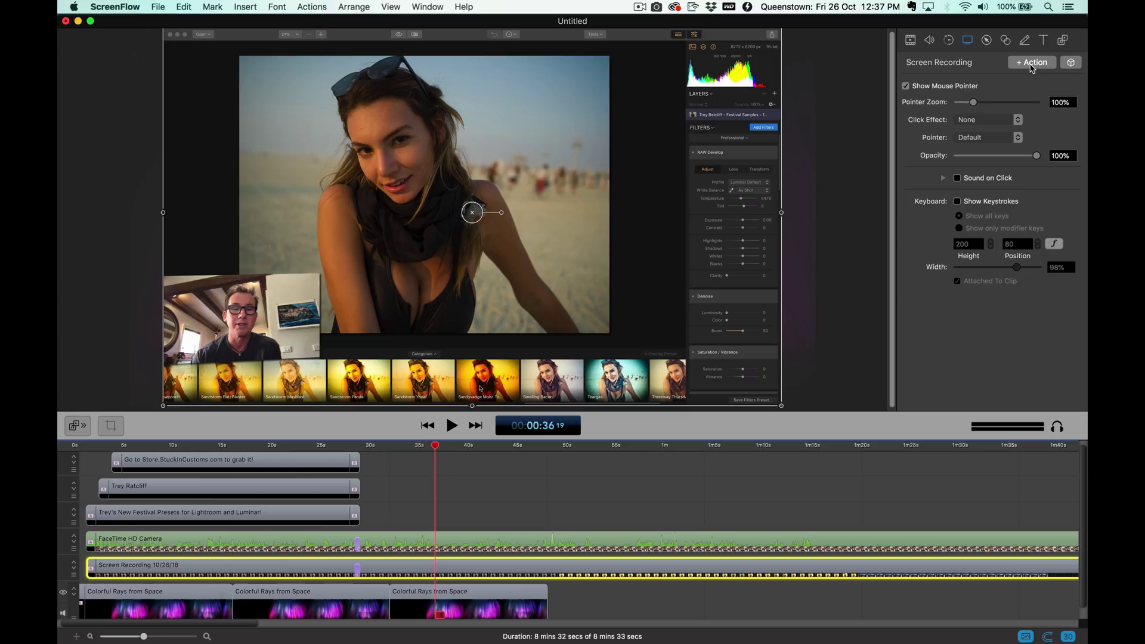
{"action": "left_click", "coordinate": [985, 121]}
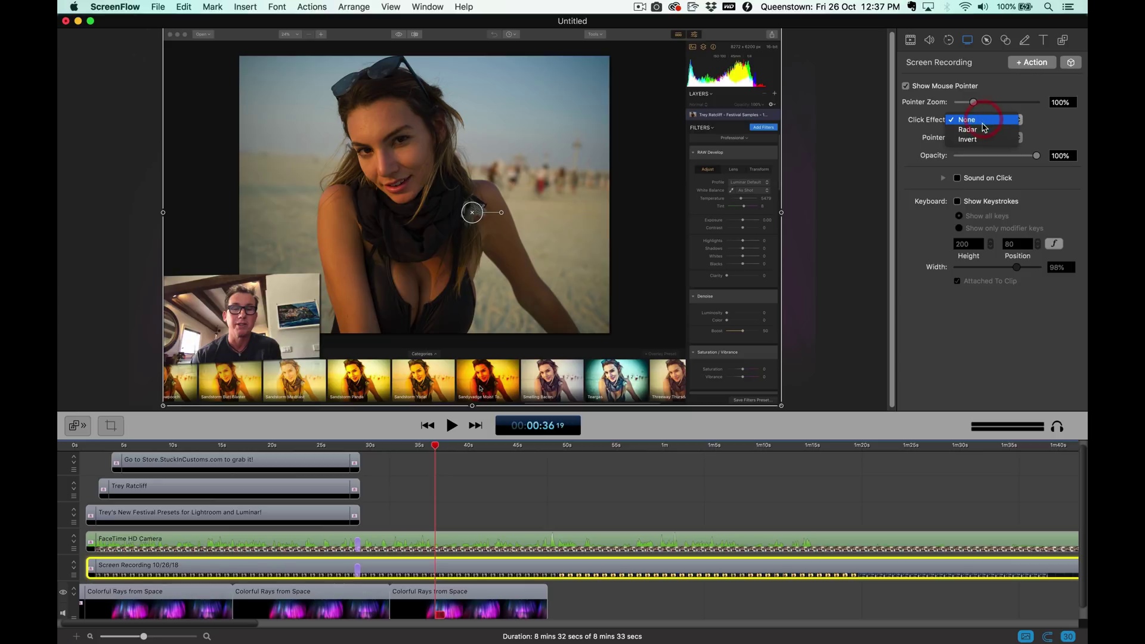
{"action": "left_click", "coordinate": [981, 130]}
{"action": "left_click", "coordinate": [1030, 63]}
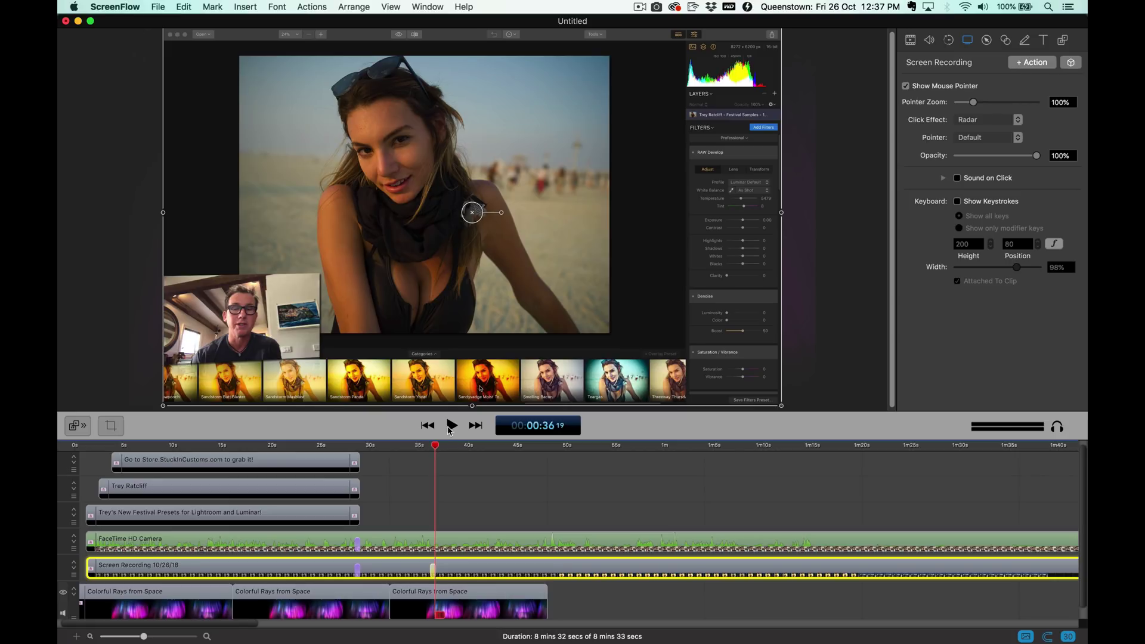
{"action": "left_click", "coordinate": [452, 426]}
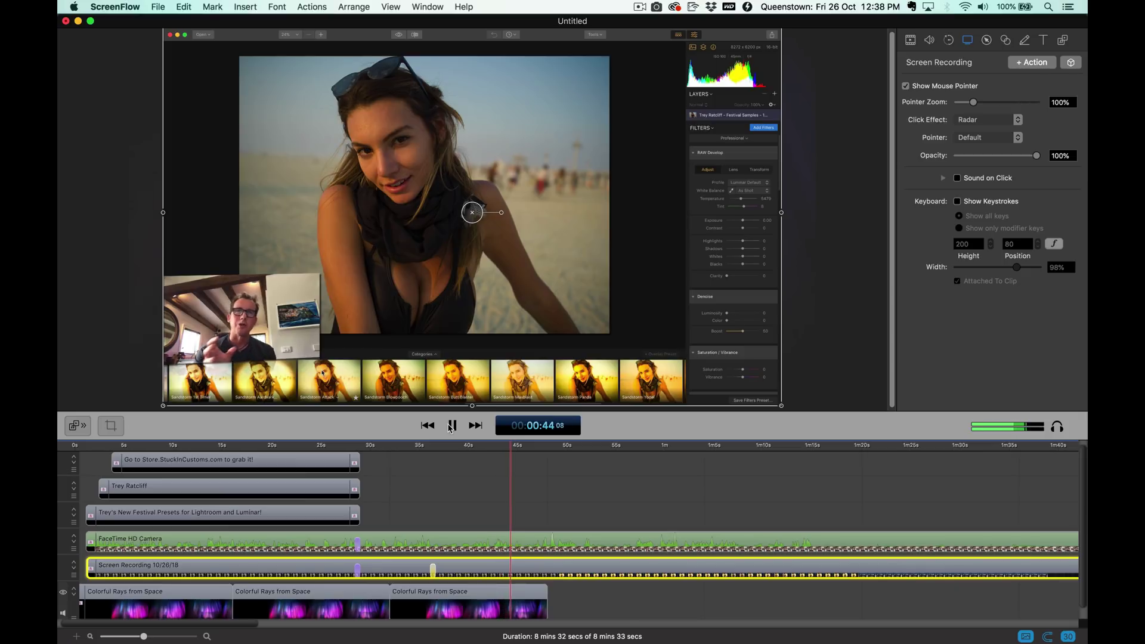
{"action": "left_click", "coordinate": [451, 425]}
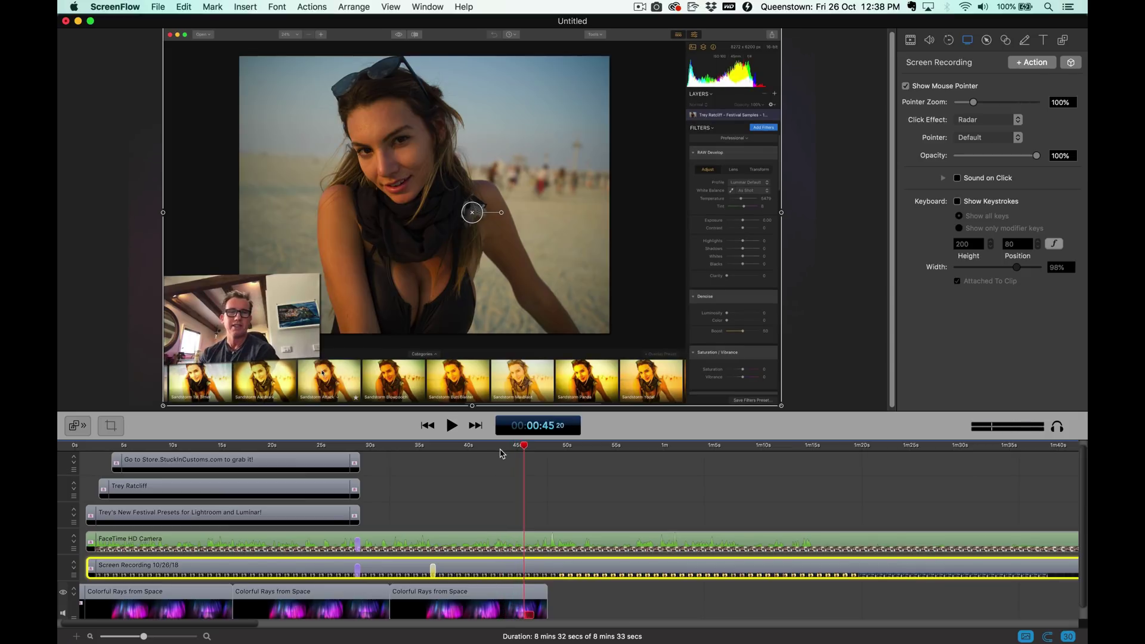
Step: At about 42 seconds, add an action zooming the screen recording to 188% on the preset thumbnails
{"action": "key", "text": "j"}
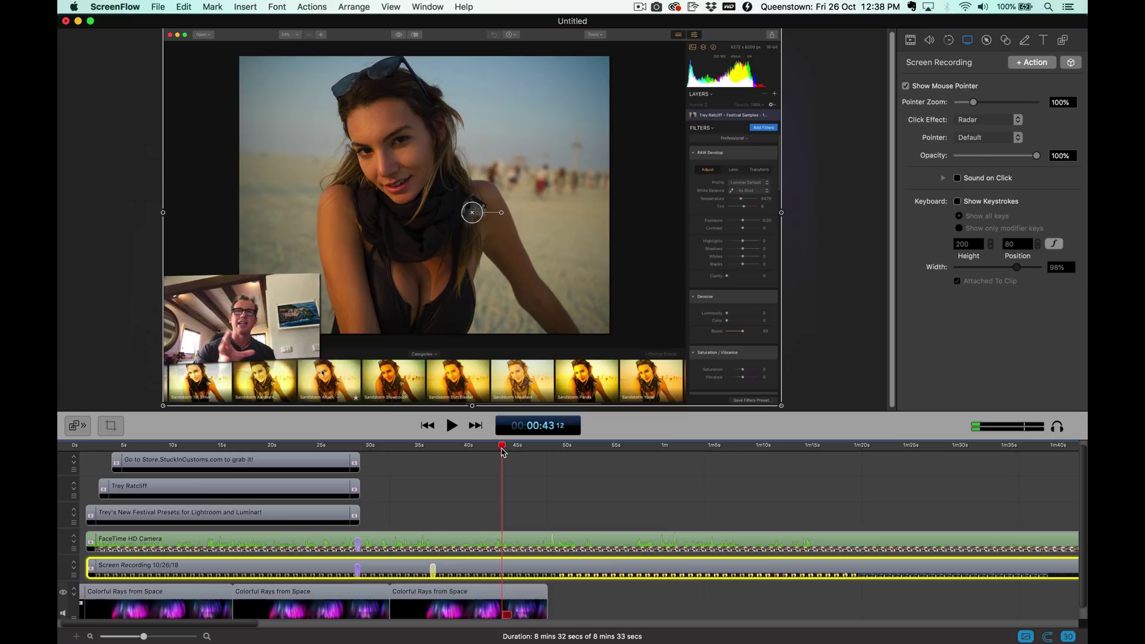
{"action": "left_click_drag", "start_coordinate": [503, 452], "coordinate": [495, 452]}
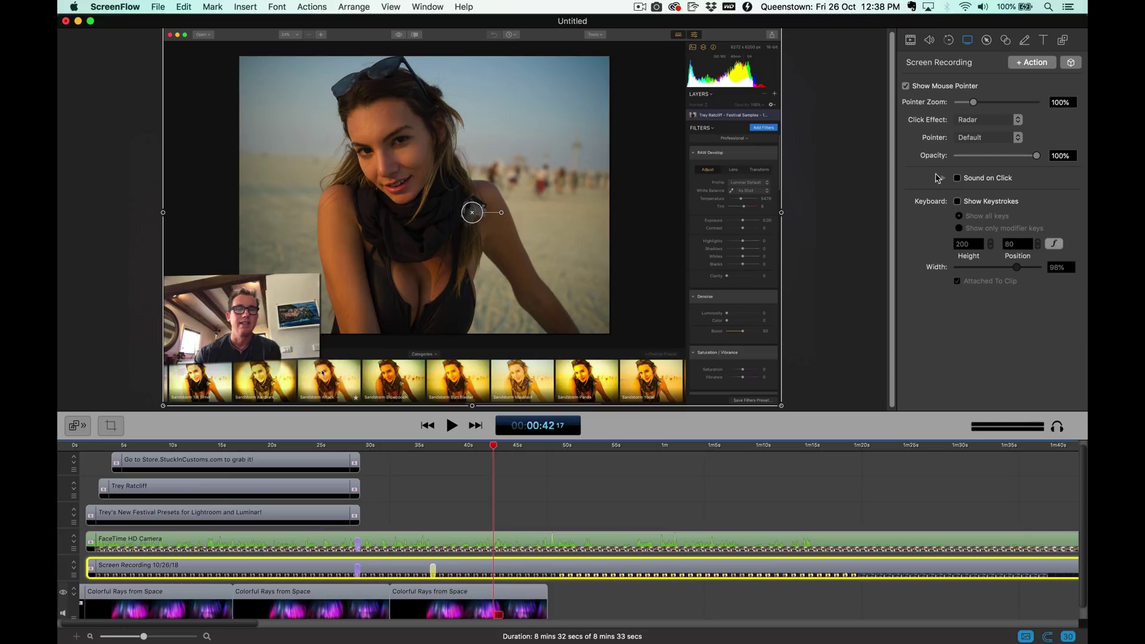
{"action": "left_click", "coordinate": [911, 41]}
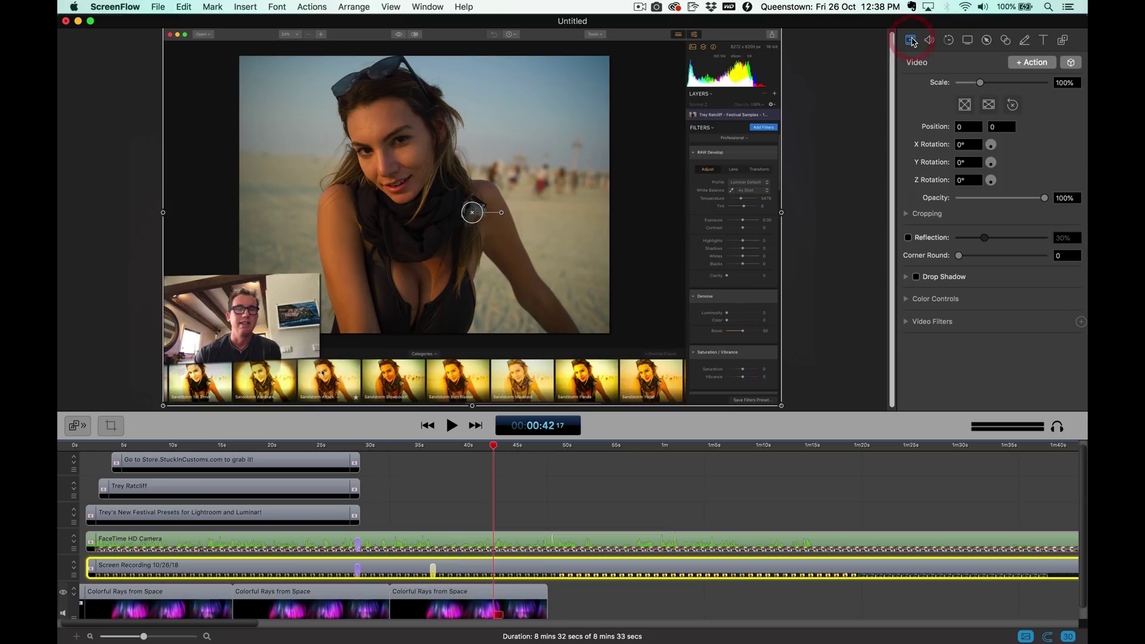
{"action": "left_click", "coordinate": [1033, 62]}
{"action": "left_click_drag", "start_coordinate": [982, 84], "coordinate": [1001, 80]}
{"action": "left_click_drag", "start_coordinate": [499, 344], "coordinate": [644, 28]}
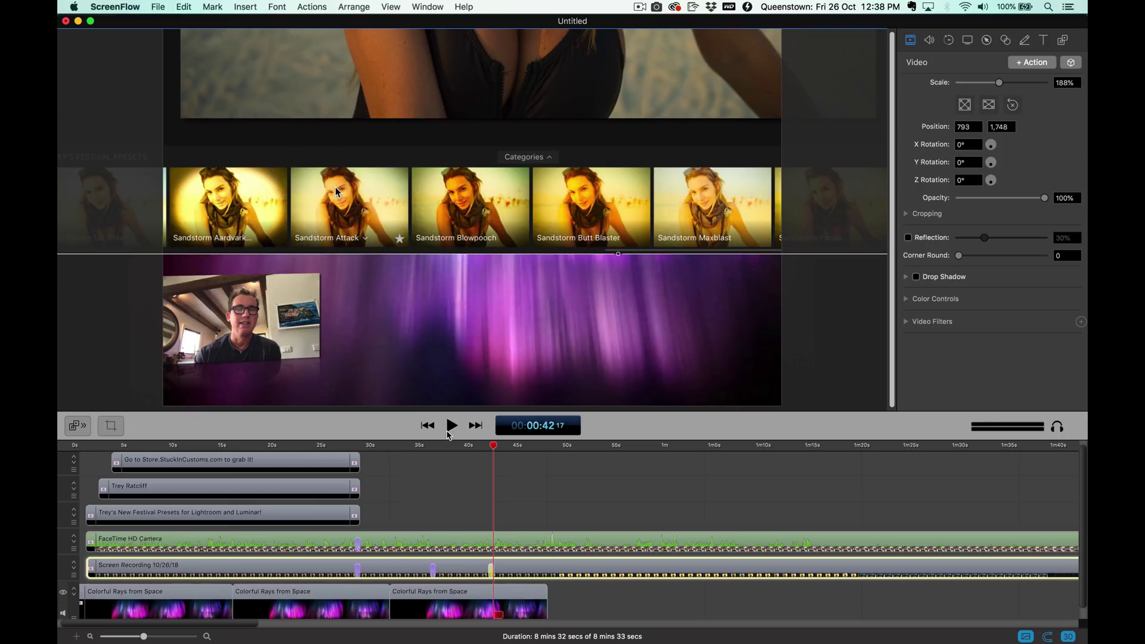
{"action": "left_click", "coordinate": [450, 432]}
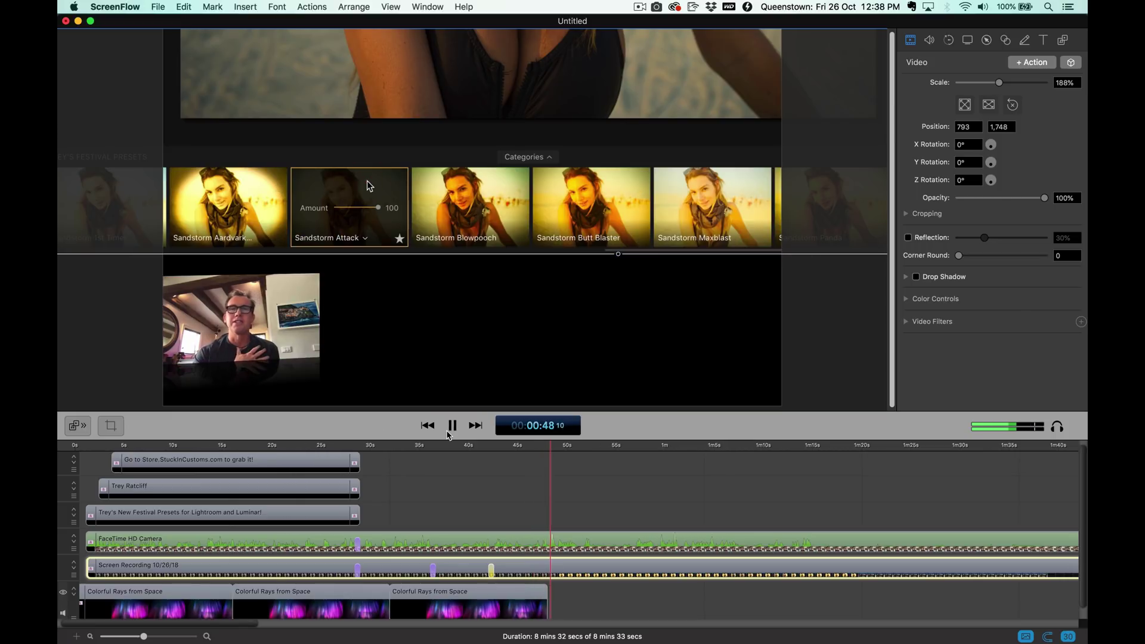
{"action": "left_click", "coordinate": [450, 433]}
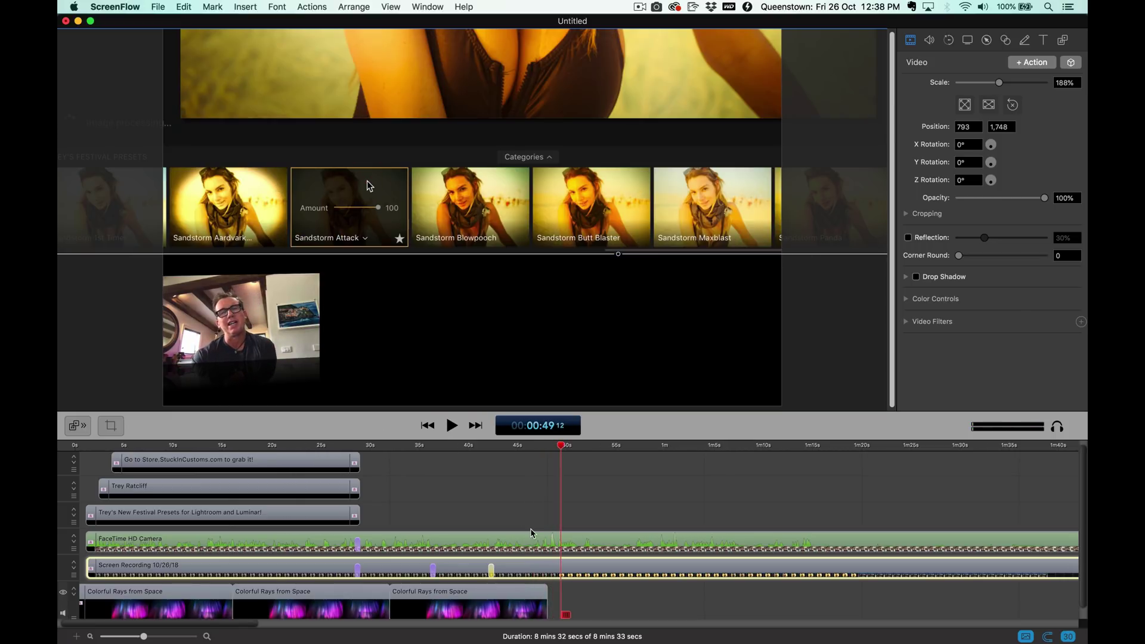
Step: At 47 seconds, apply Reset to Defaults to the screen recording clip
{"action": "left_click_drag", "start_coordinate": [564, 446], "coordinate": [541, 447]}
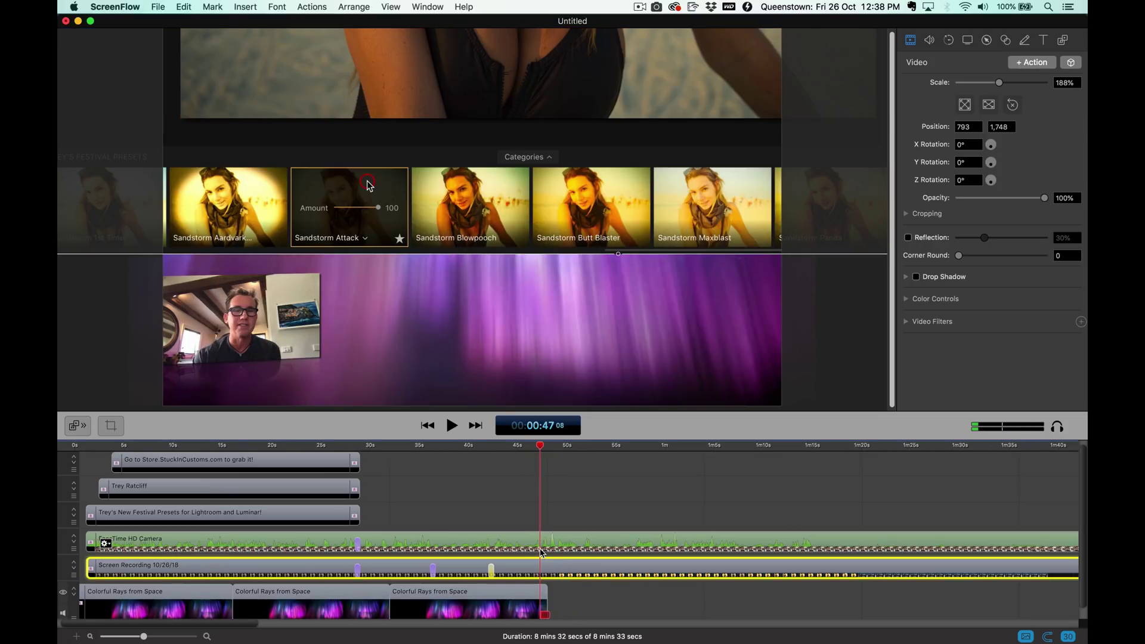
{"action": "left_click", "coordinate": [533, 568]}
{"action": "left_click", "coordinate": [1071, 62]}
{"action": "left_click", "coordinate": [987, 271]}
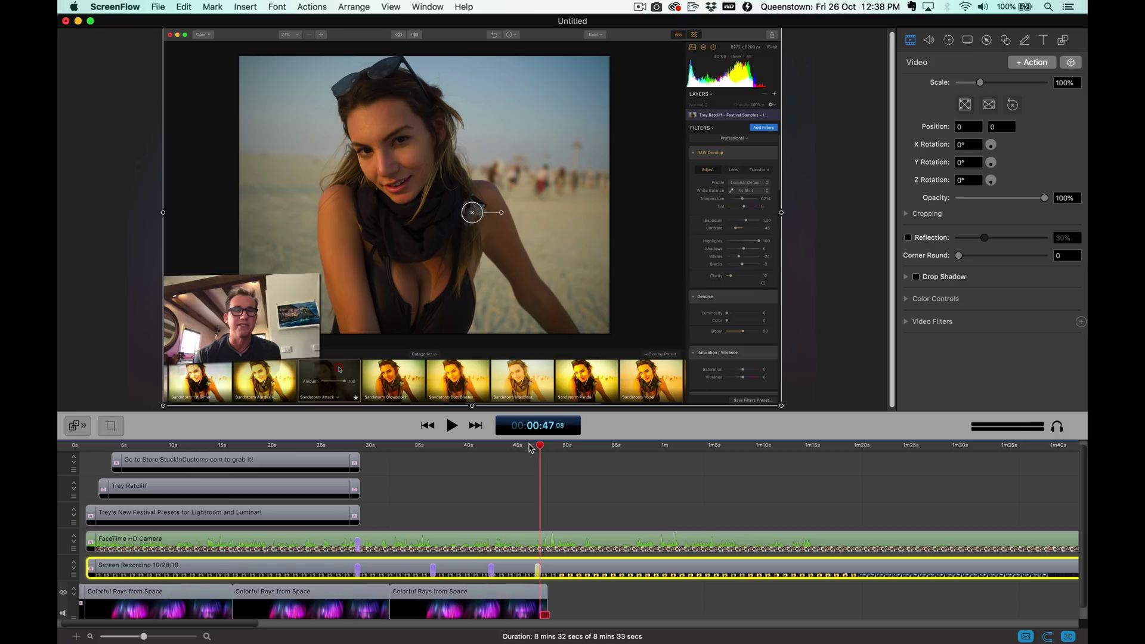
Step: Play the recording forward and park the playhead at about 1:05
{"action": "key", "text": "space"}
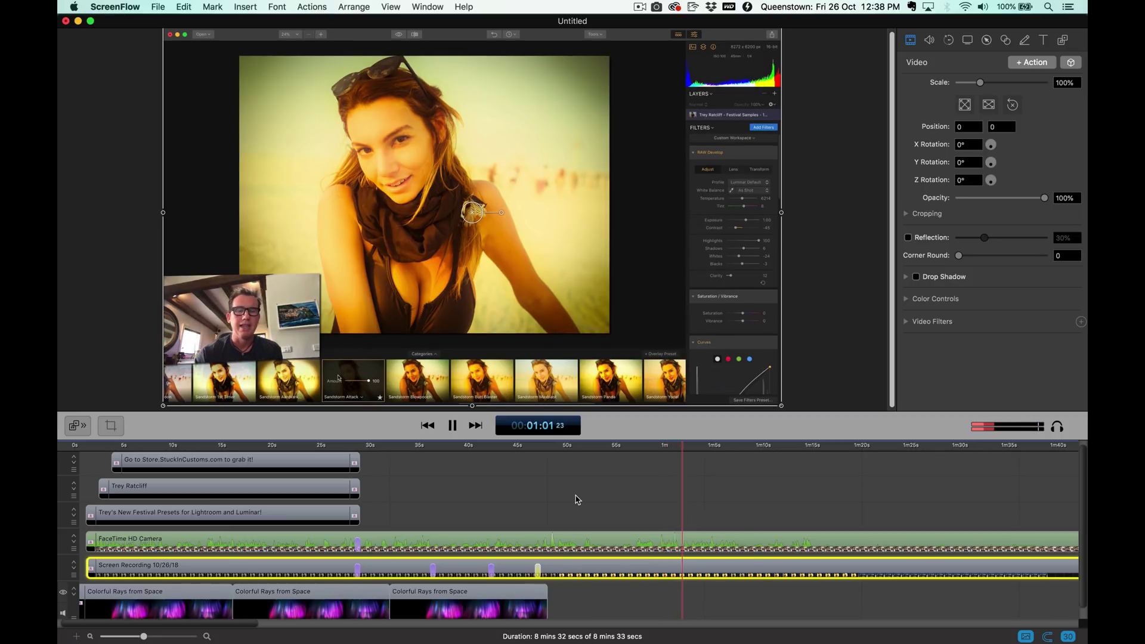
{"action": "scroll", "coordinate": [721, 569], "scroll_direction": "right", "scroll_amount": 2}
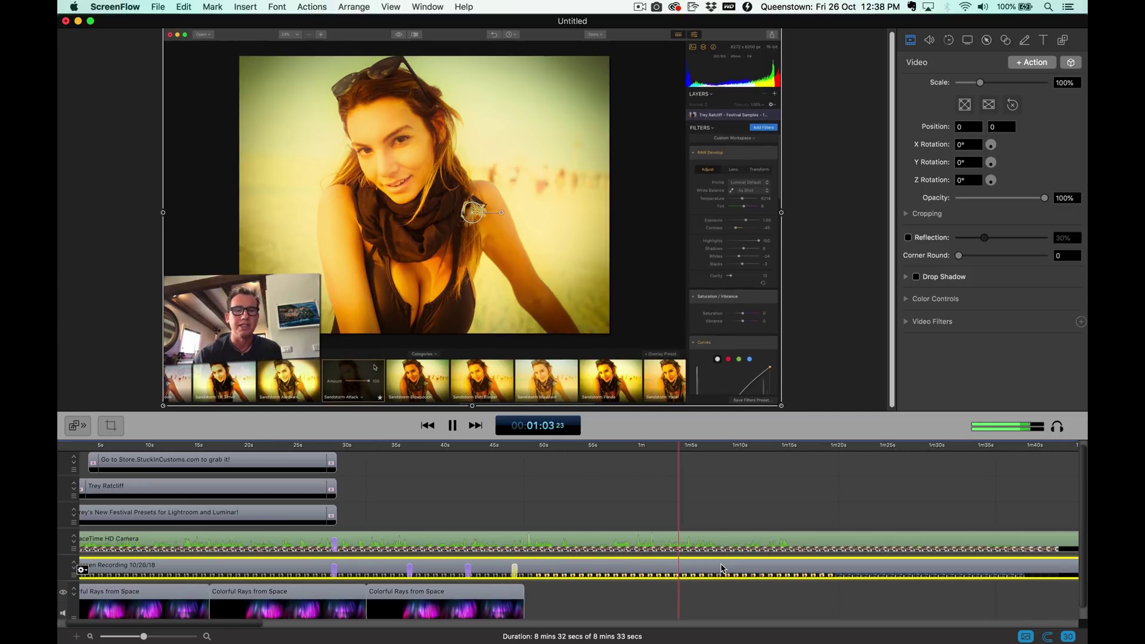
{"action": "scroll", "coordinate": [721, 568], "scroll_direction": "right", "scroll_amount": 5}
{"action": "key", "text": "space"}
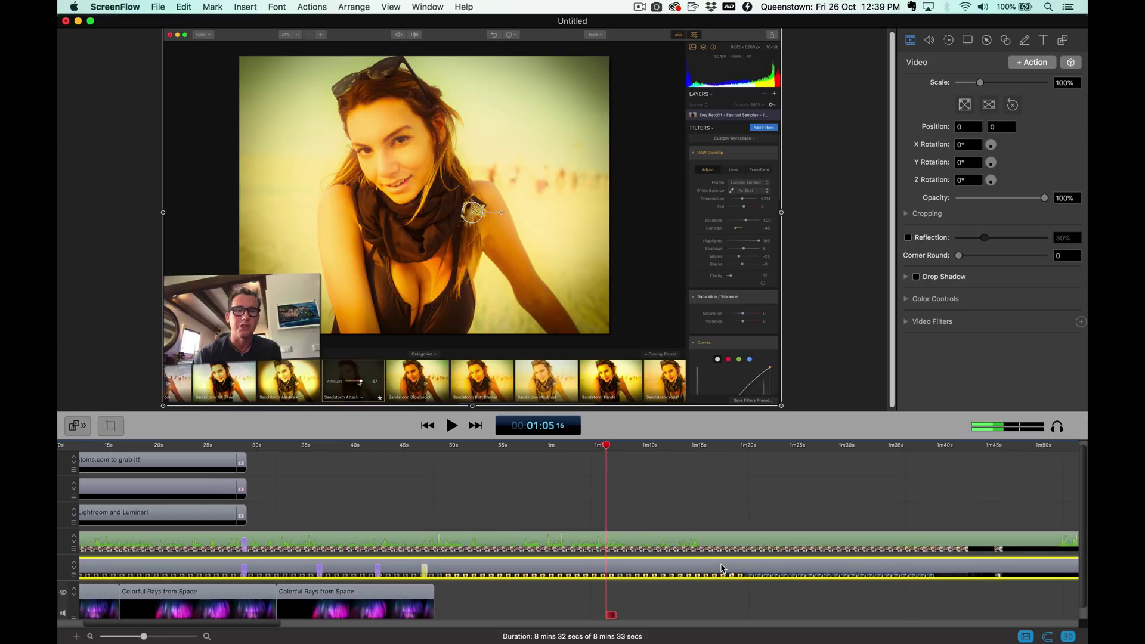
{"action": "left_click", "coordinate": [602, 446]}
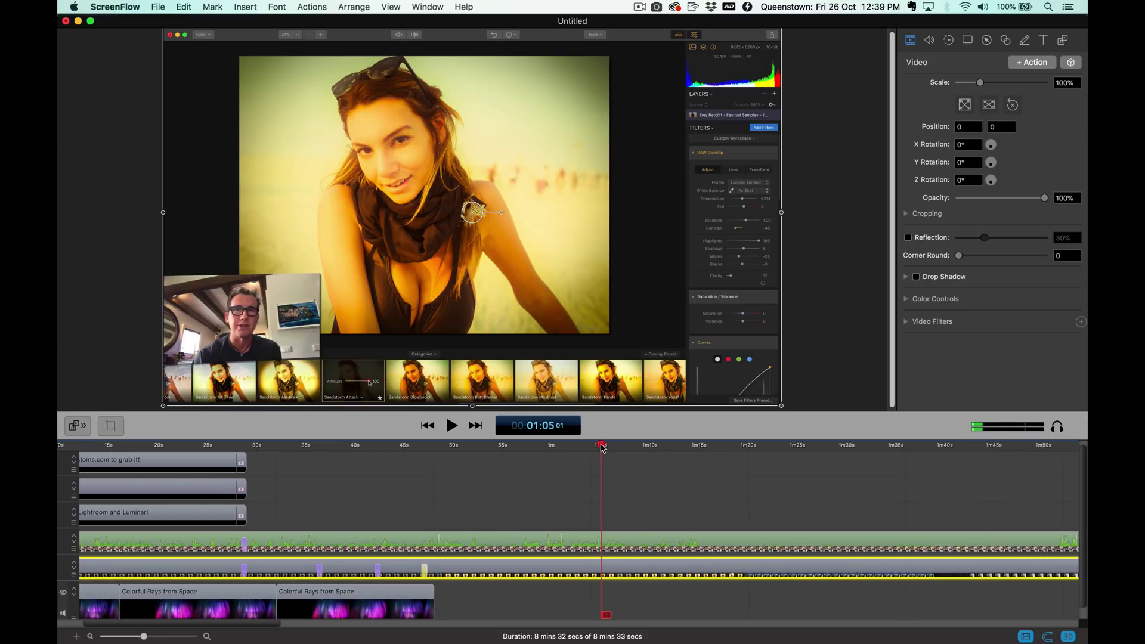
Step: Add a mouse-cursor callout at the playhead and preview it
{"action": "left_click", "coordinate": [986, 41]}
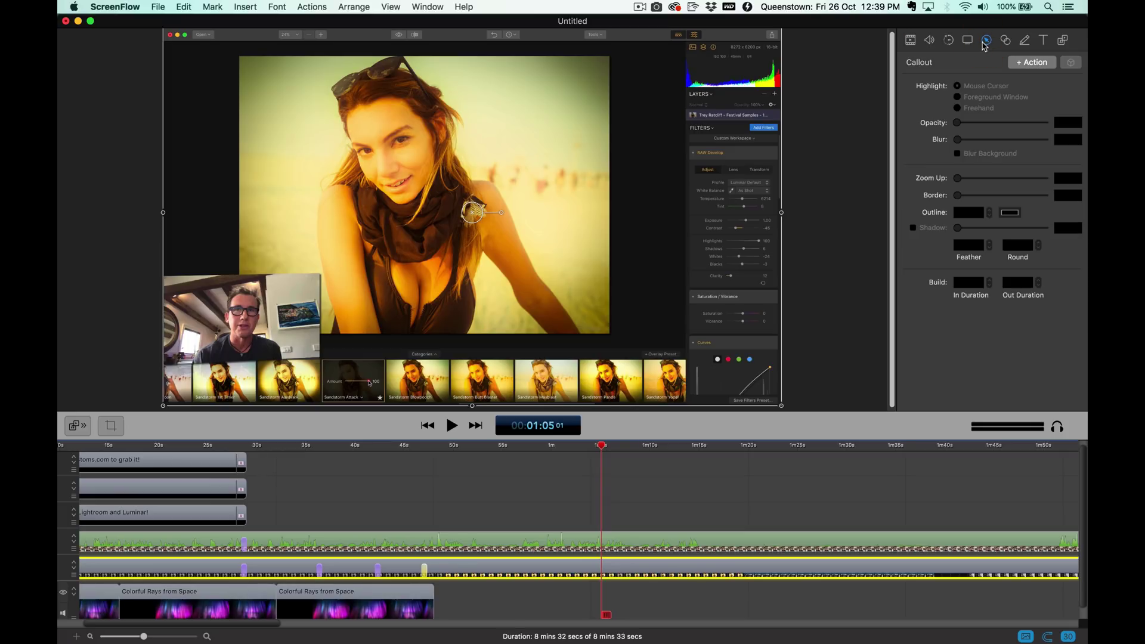
{"action": "left_click", "coordinate": [1030, 63]}
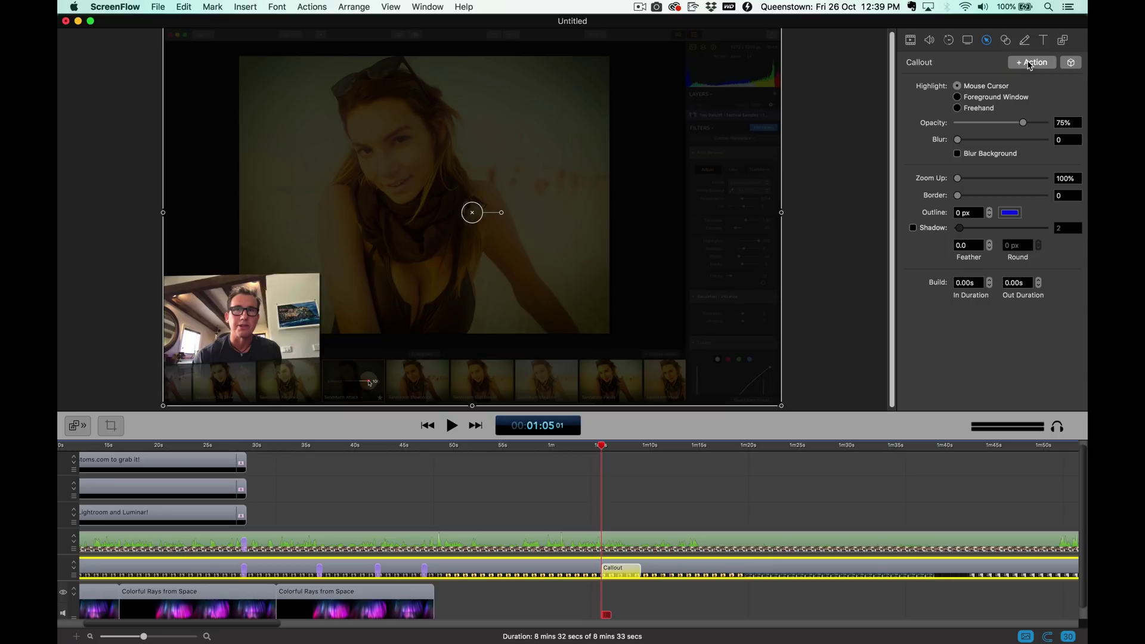
{"action": "key", "text": "space"}
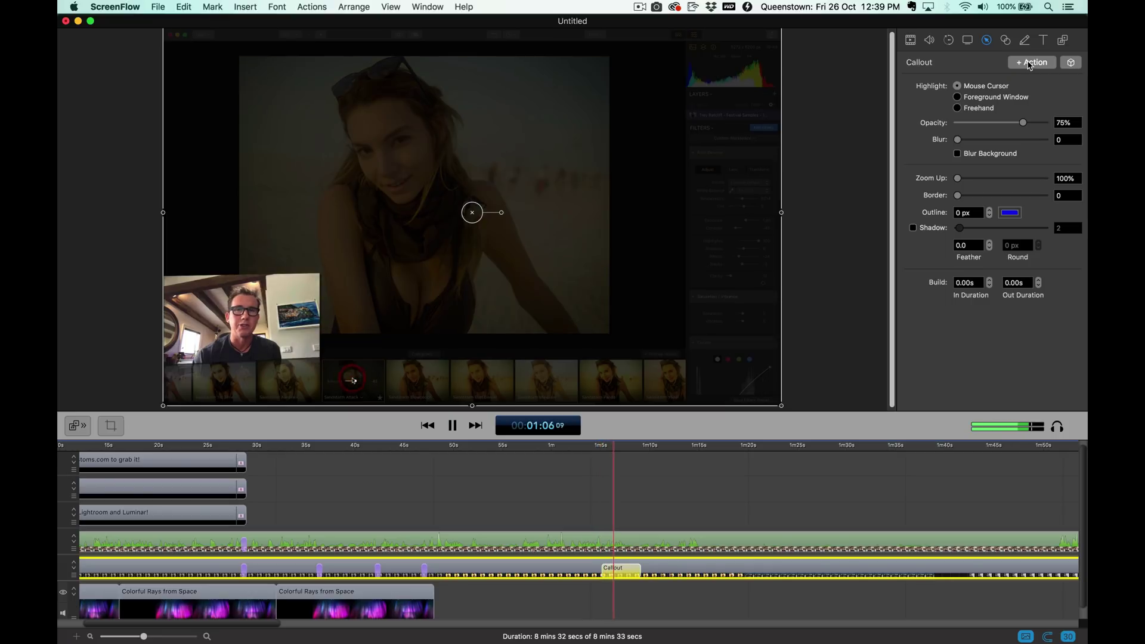
{"action": "key", "text": "space"}
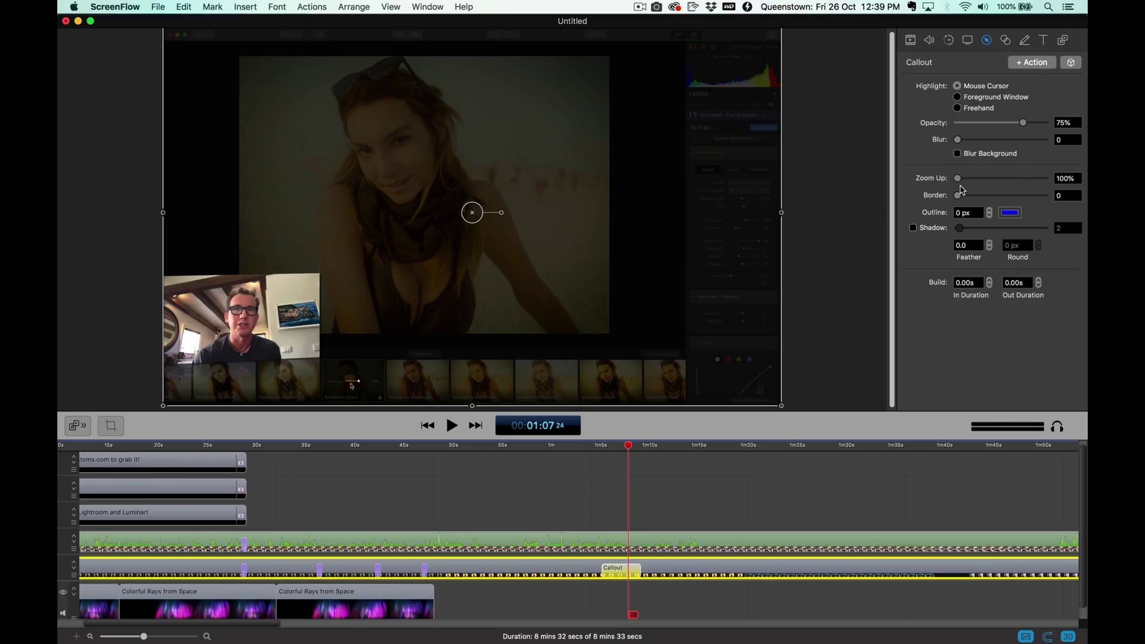
Step: Set the callout to 490% zoom, border 300 and 15% opacity dimming
{"action": "left_click_drag", "start_coordinate": [957, 177], "coordinate": [1042, 178]}
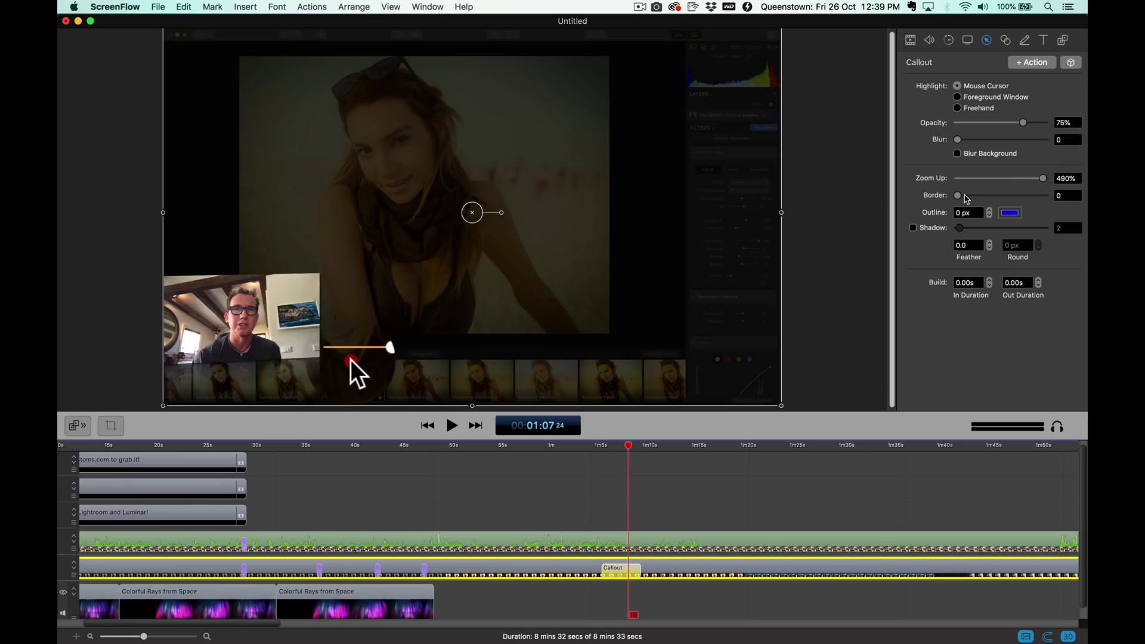
{"action": "left_click_drag", "start_coordinate": [964, 195], "coordinate": [1061, 194]}
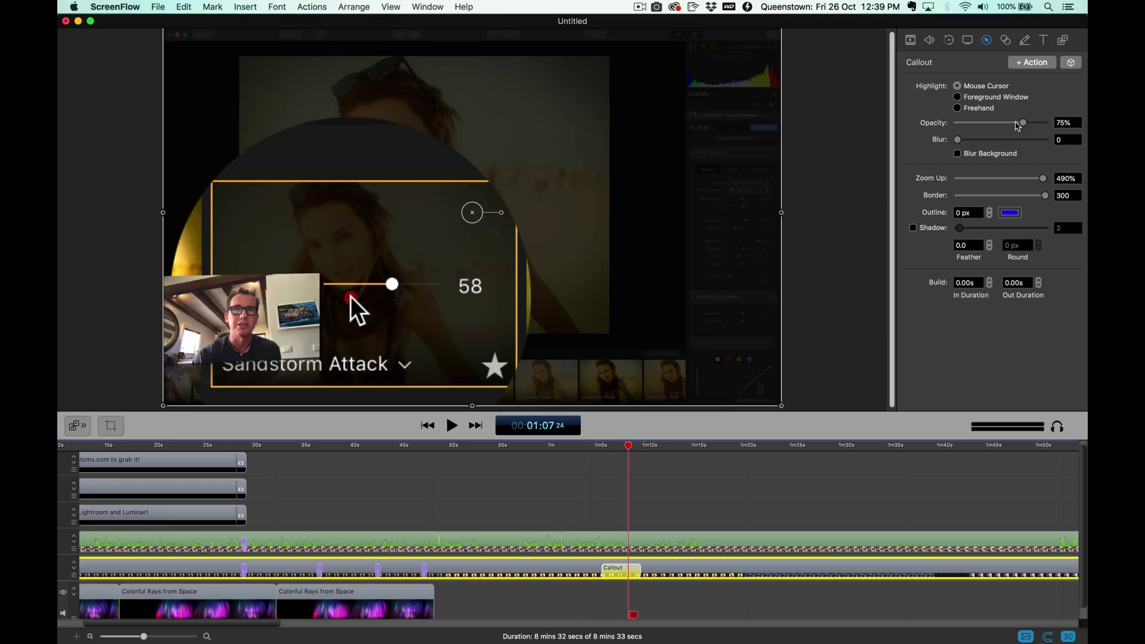
{"action": "left_click_drag", "start_coordinate": [1022, 122], "coordinate": [967, 124]}
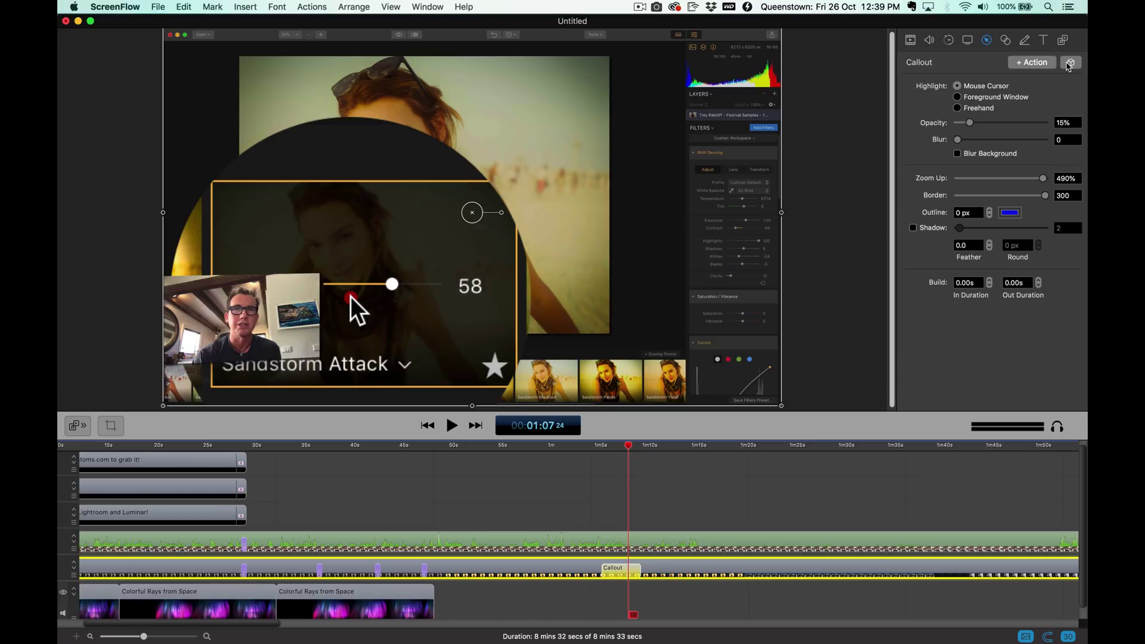
Step: Apply the saved callout style preset and review it from about 1:05
{"action": "left_click", "coordinate": [1070, 63]}
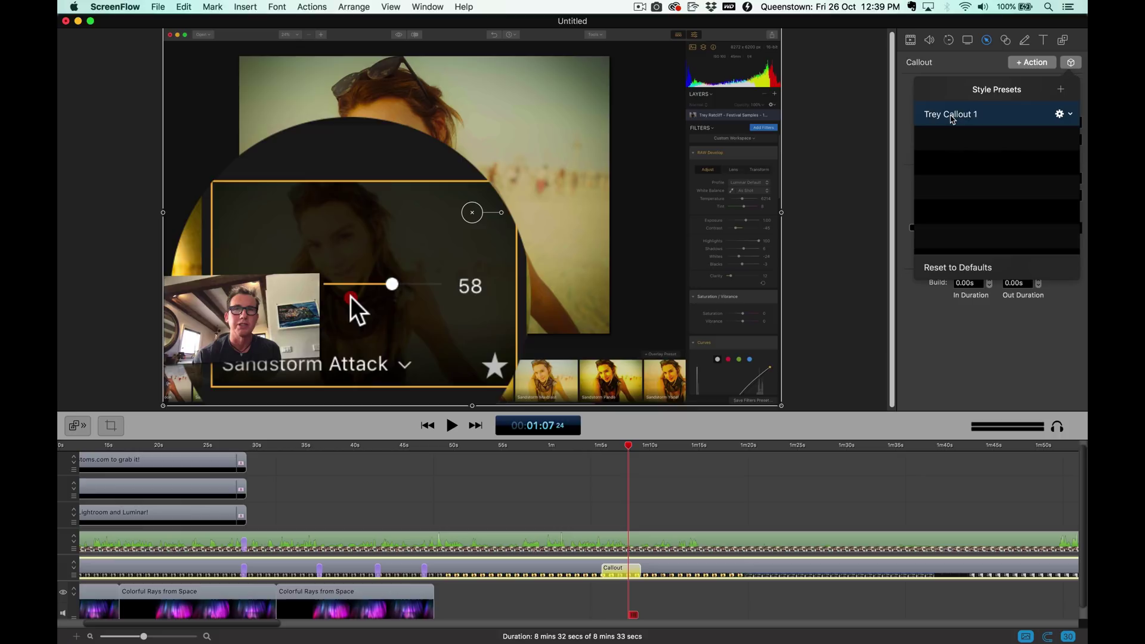
{"action": "left_click", "coordinate": [952, 120]}
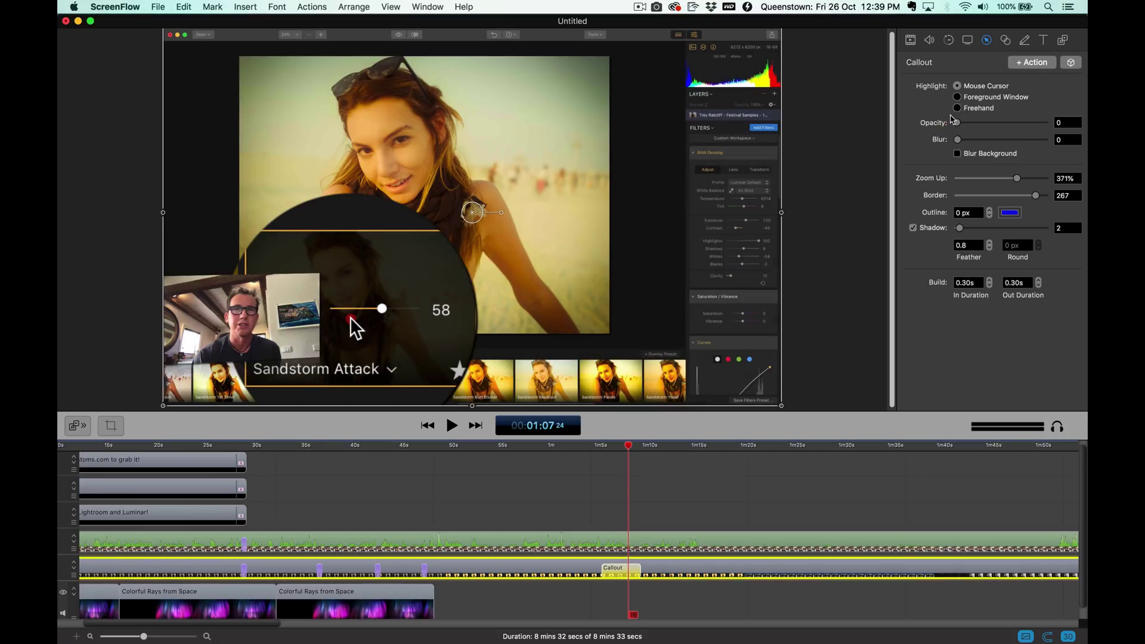
{"action": "left_click_drag", "start_coordinate": [620, 450], "coordinate": [602, 450]}
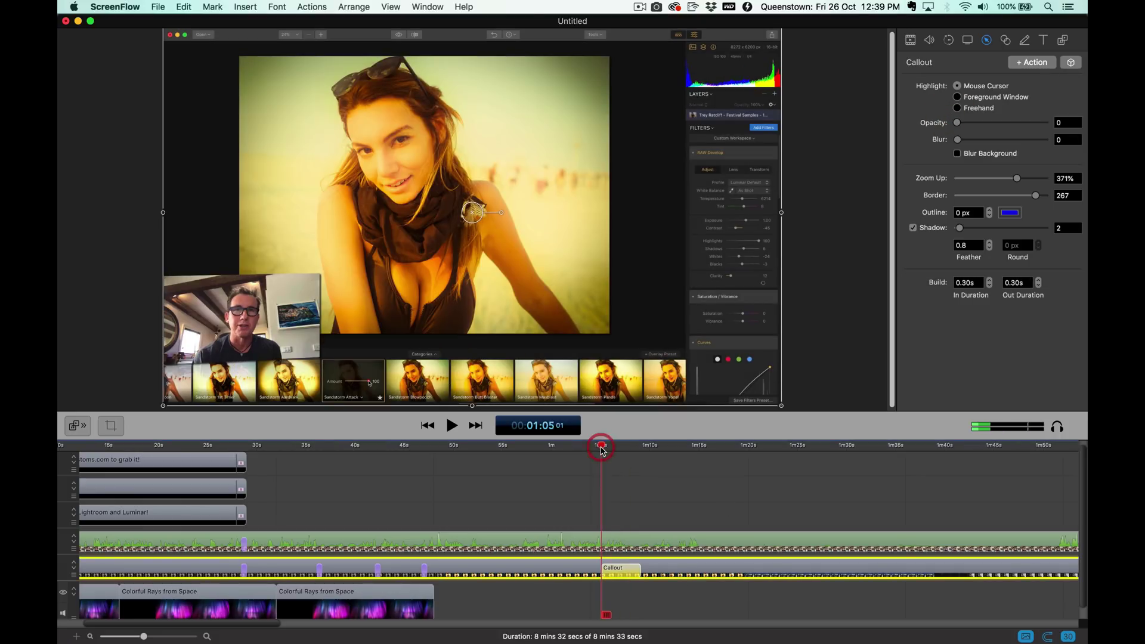
{"action": "key", "text": "space"}
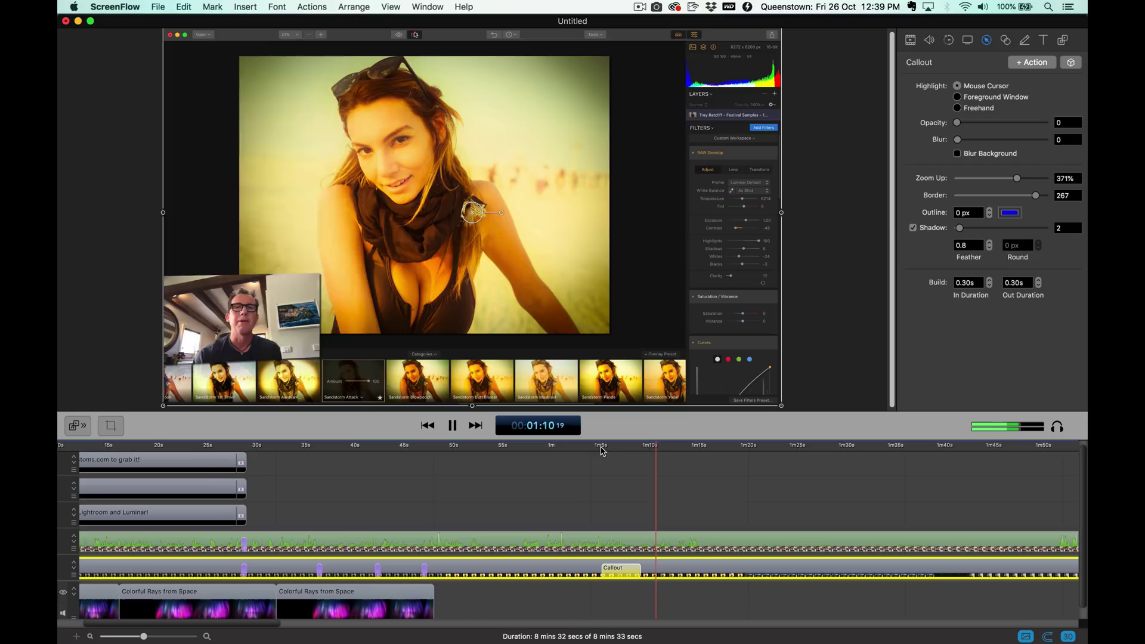
{"action": "key", "text": "space"}
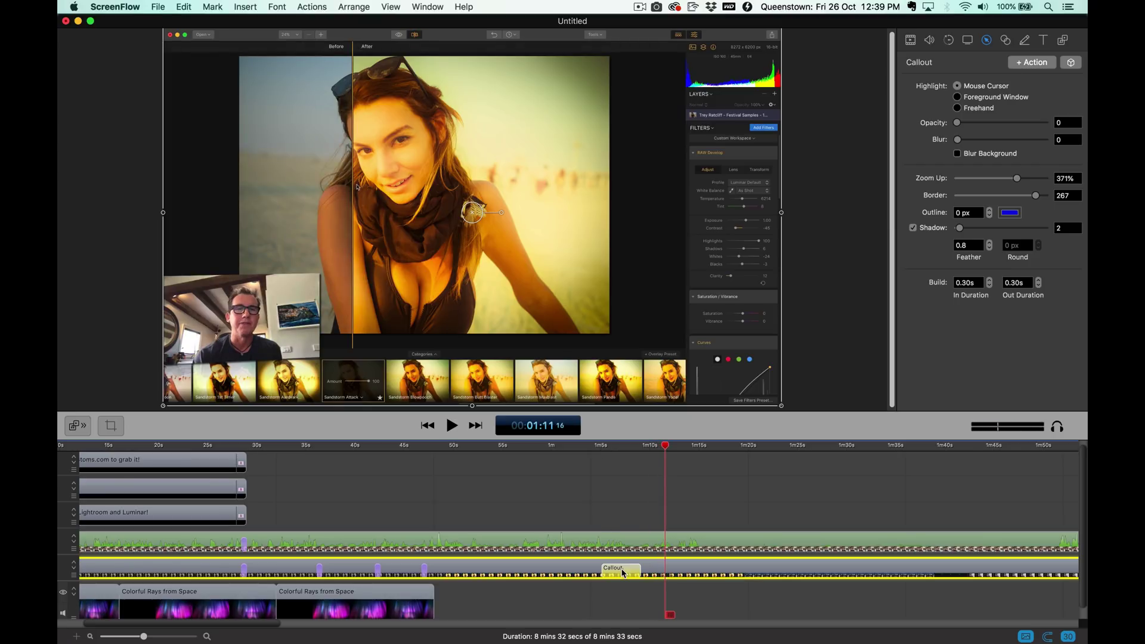
Step: Adjust the Callout clip's duration and play through it
{"action": "left_click_drag", "start_coordinate": [640, 568], "coordinate": [635, 566]}
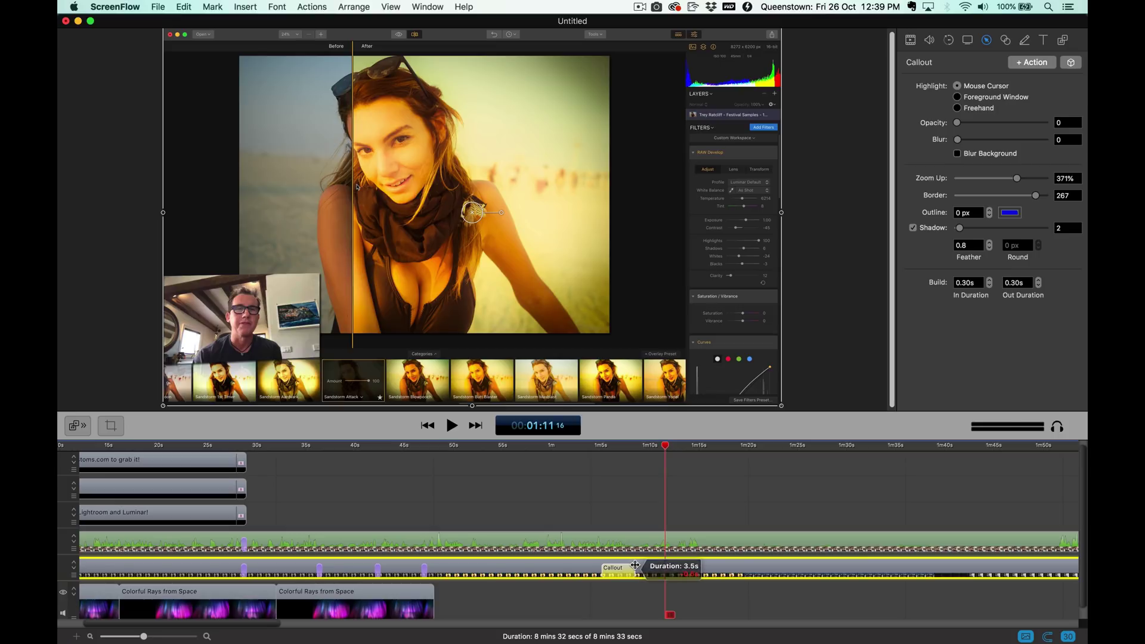
{"action": "key", "text": "space"}
{"action": "scroll", "coordinate": [659, 477], "scroll_direction": "right", "scroll_amount": 5}
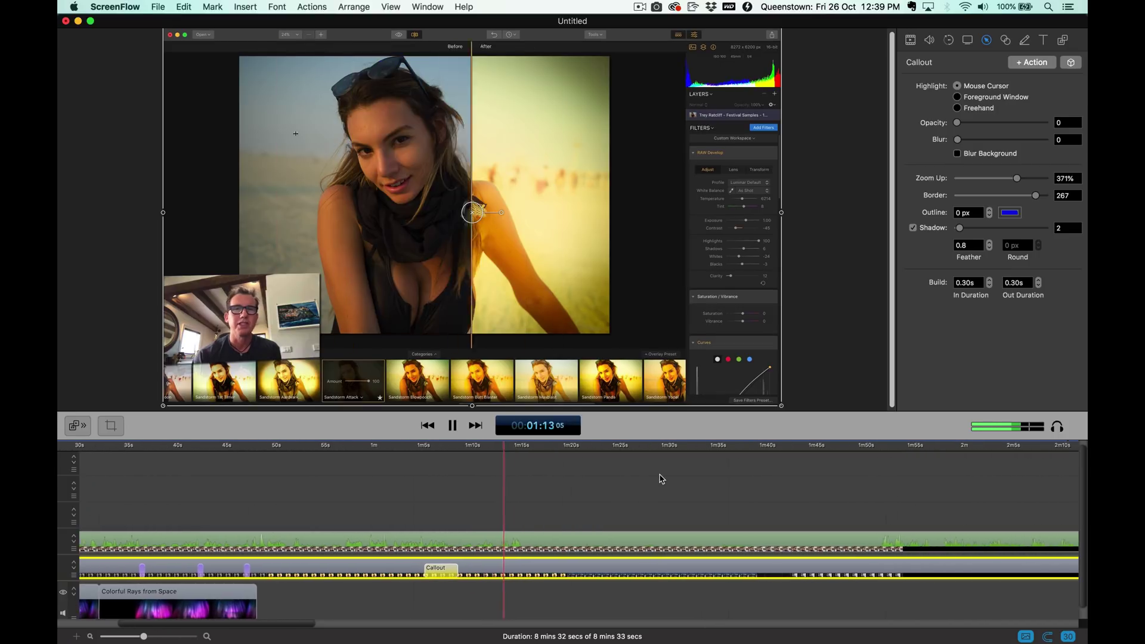
{"action": "scroll", "coordinate": [660, 476], "scroll_direction": "right", "scroll_amount": 2}
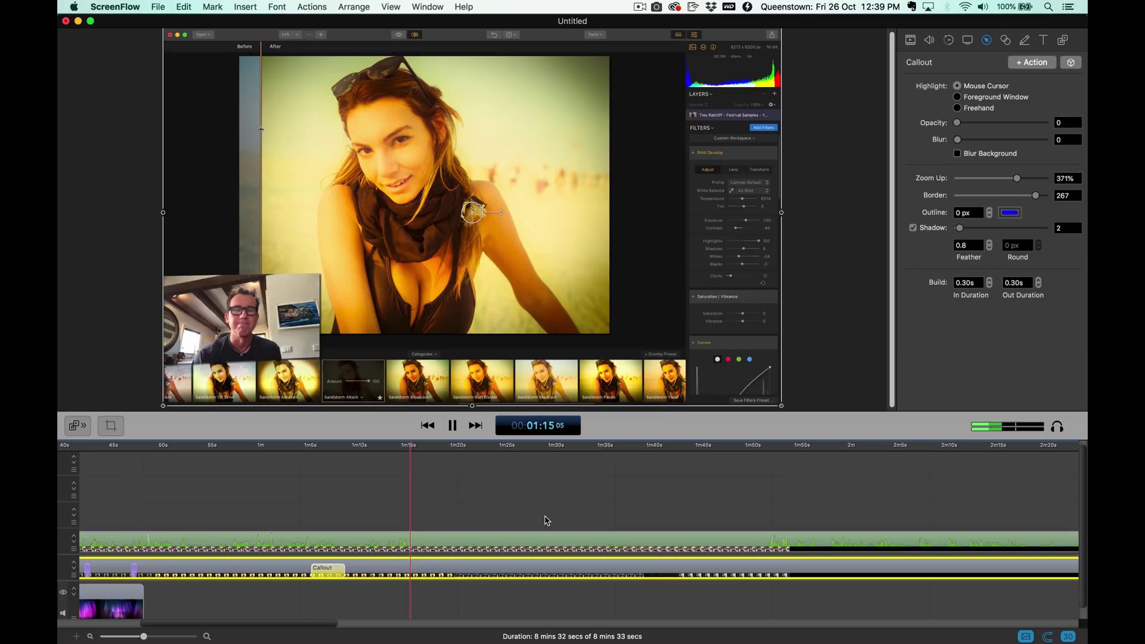
{"action": "key", "text": "space"}
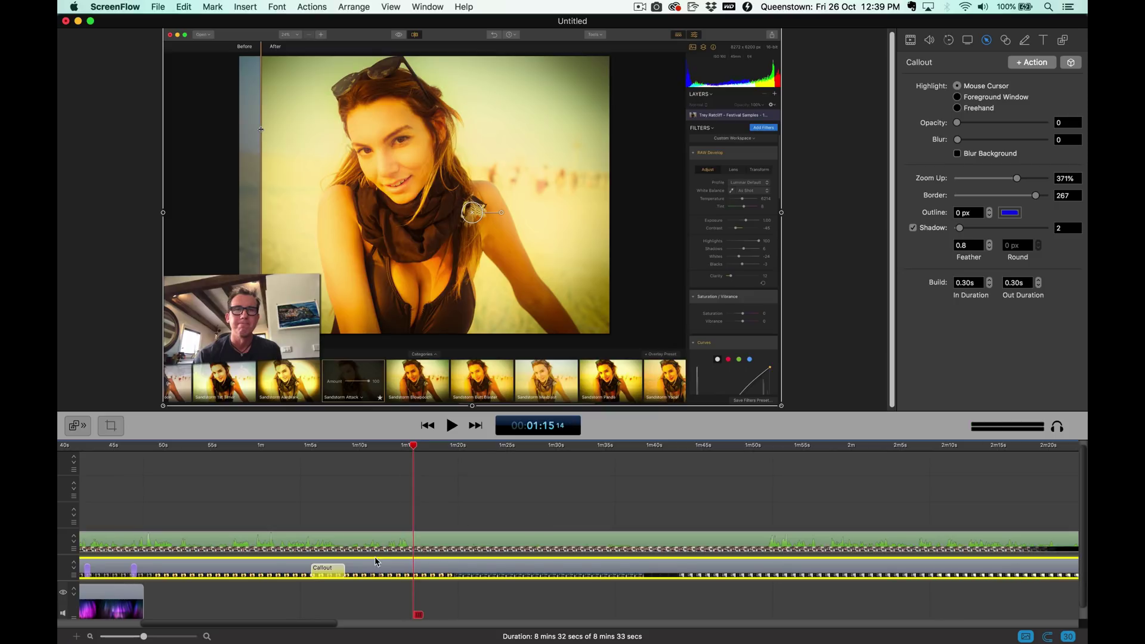
Step: Split the webcam and screen clips at about 1:15, then move the playhead to about 1:51
{"action": "left_click", "coordinate": [439, 552]}
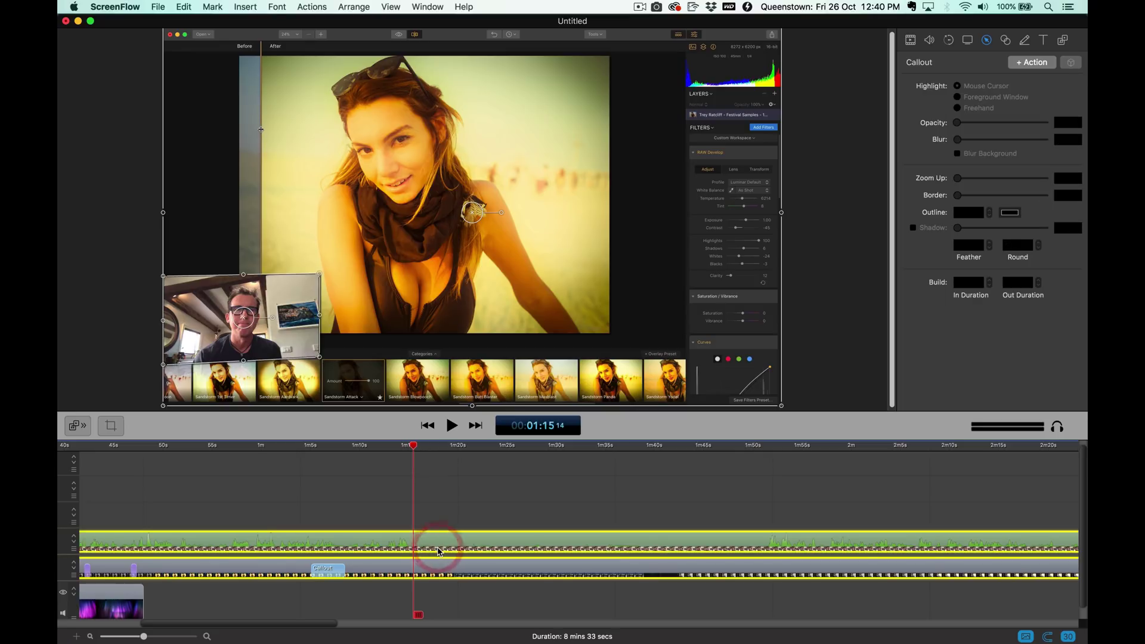
{"action": "key", "text": "t"}
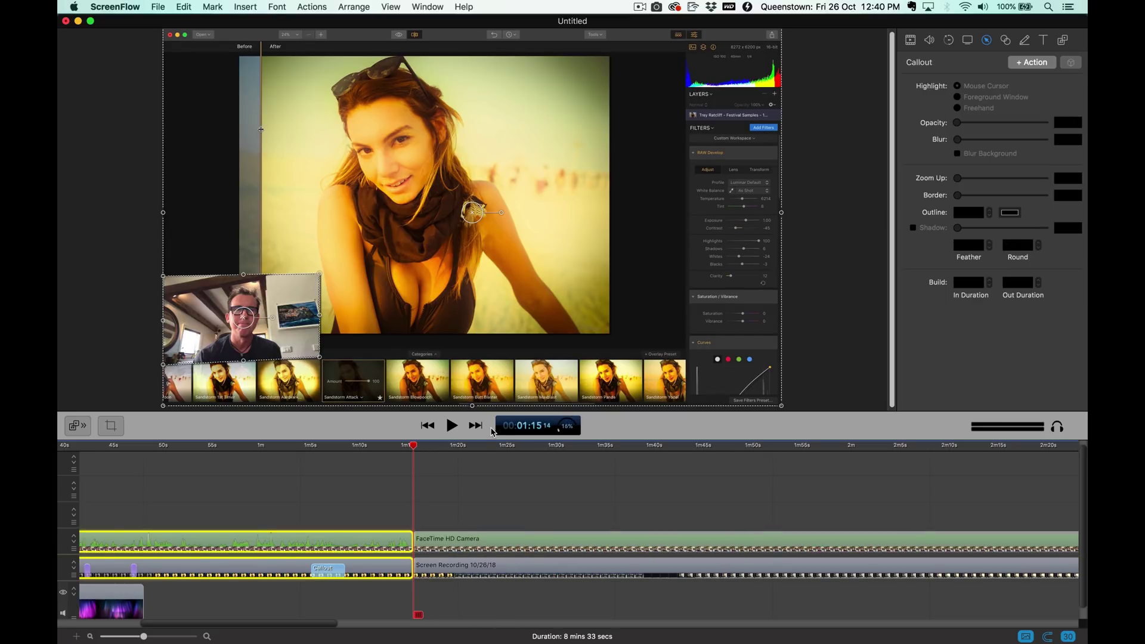
{"action": "left_click_drag", "start_coordinate": [501, 441], "coordinate": [681, 457]}
{"action": "key", "text": "space"}
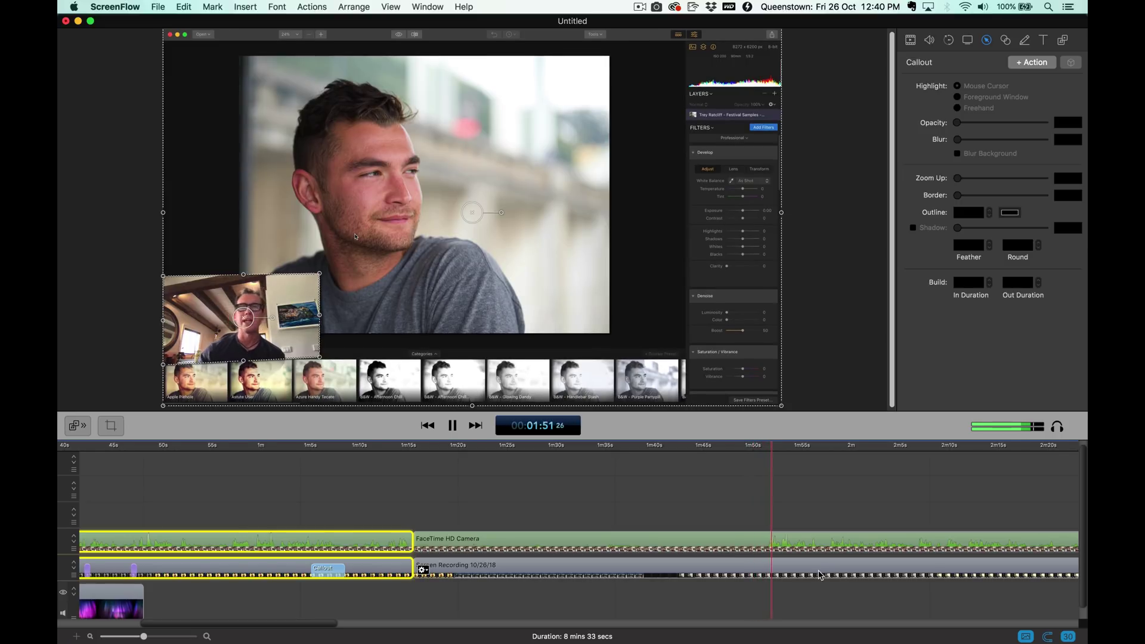
{"action": "scroll", "coordinate": [818, 576], "scroll_direction": "right", "scroll_amount": 3}
{"action": "scroll", "coordinate": [818, 576], "scroll_direction": "right", "scroll_amount": 1}
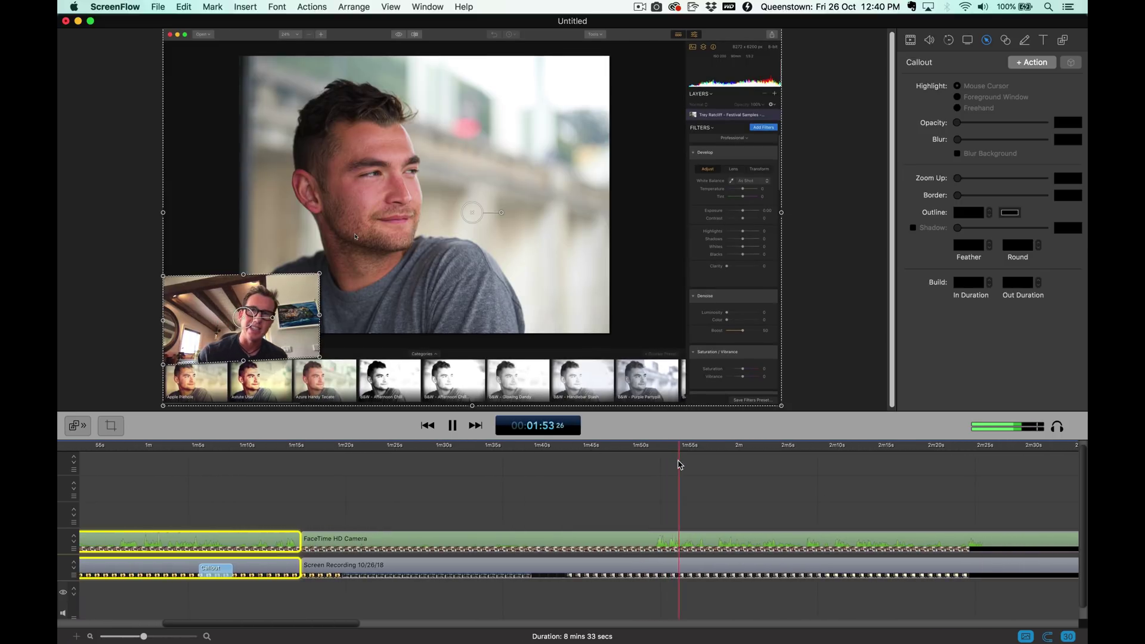
{"action": "left_click", "coordinate": [652, 444]}
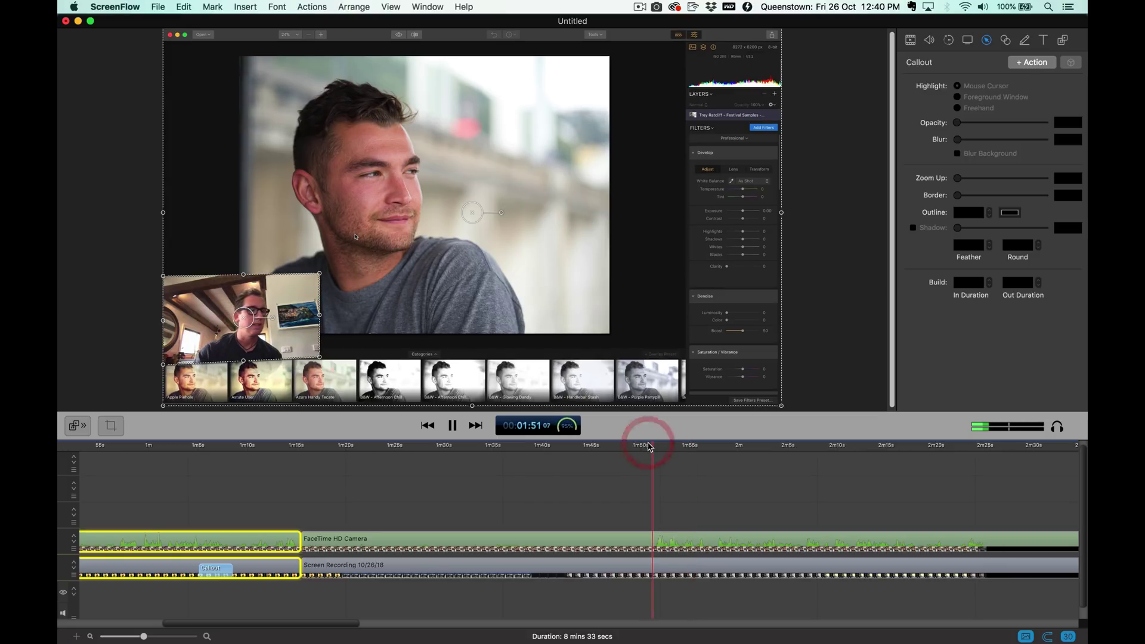
{"action": "key", "text": "space"}
Step: Split both clips at 1:51, delete the section between the cuts, and close the gaps
{"action": "left_click", "coordinate": [620, 540]}
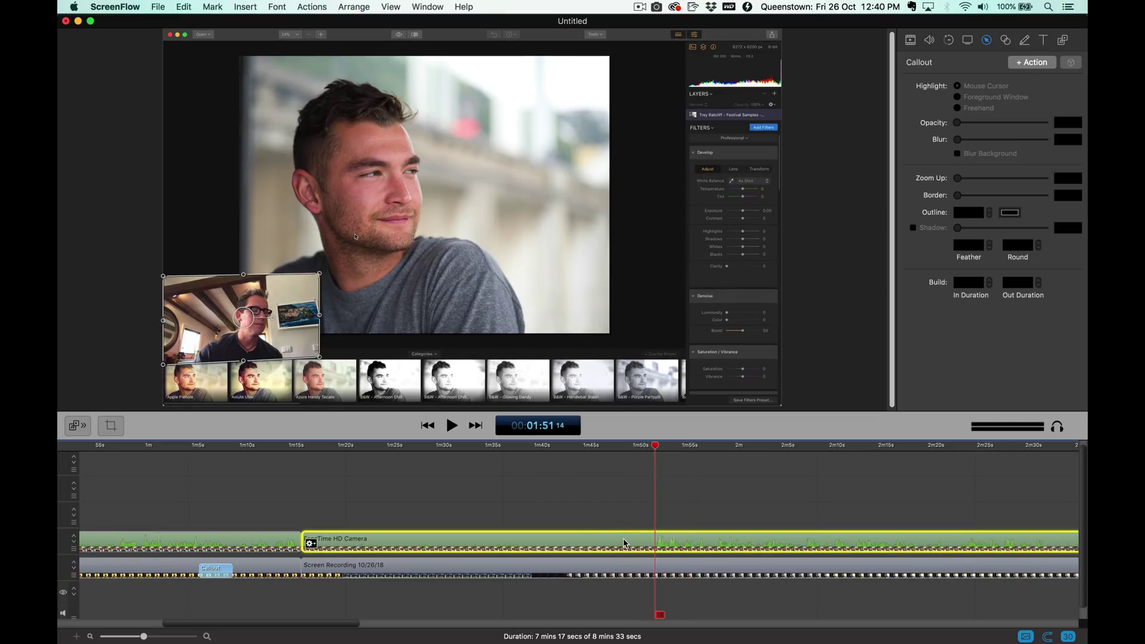
{"action": "left_click", "coordinate": [623, 575], "text": "shift"}
{"action": "key", "text": "t"}
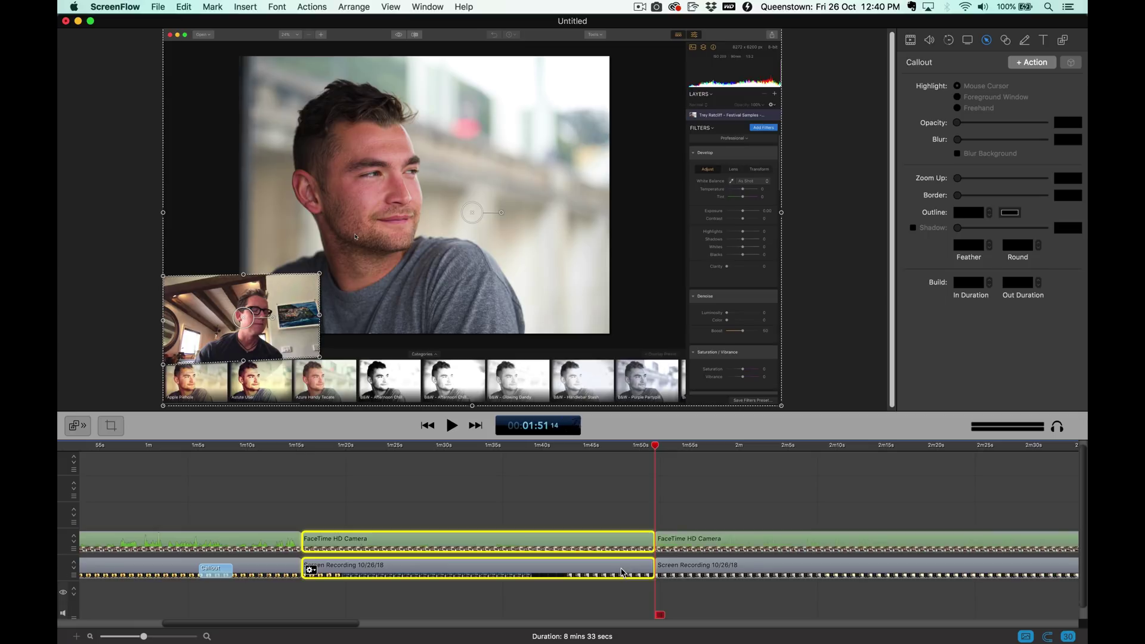
{"action": "key", "text": "Delete"}
{"action": "left_click", "coordinate": [430, 547]}
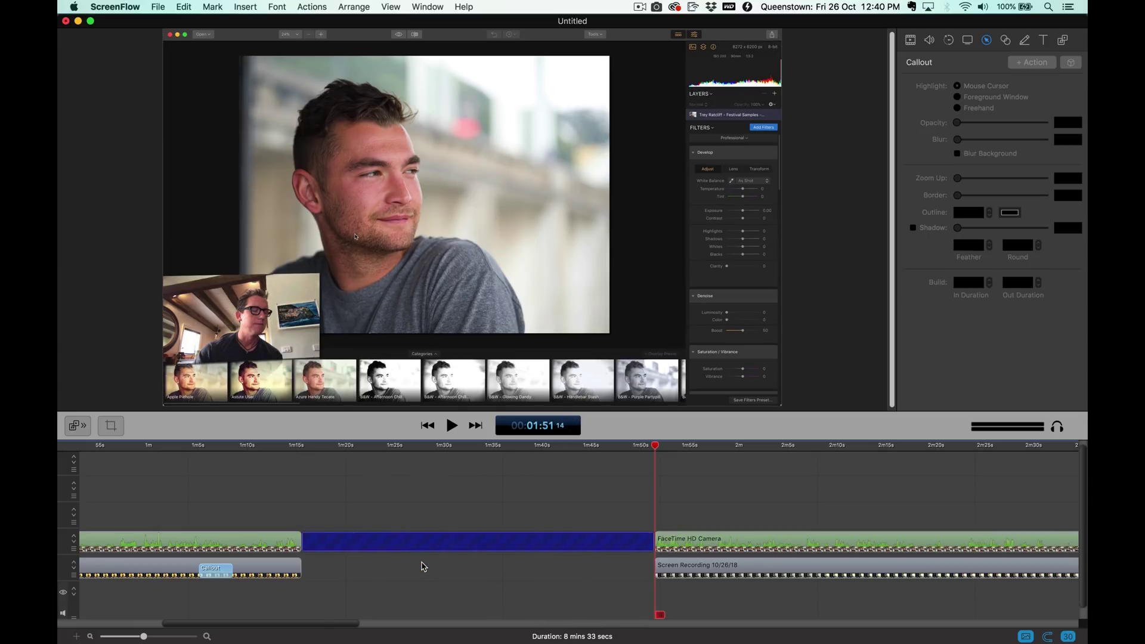
{"action": "left_click", "coordinate": [423, 566], "text": "shift"}
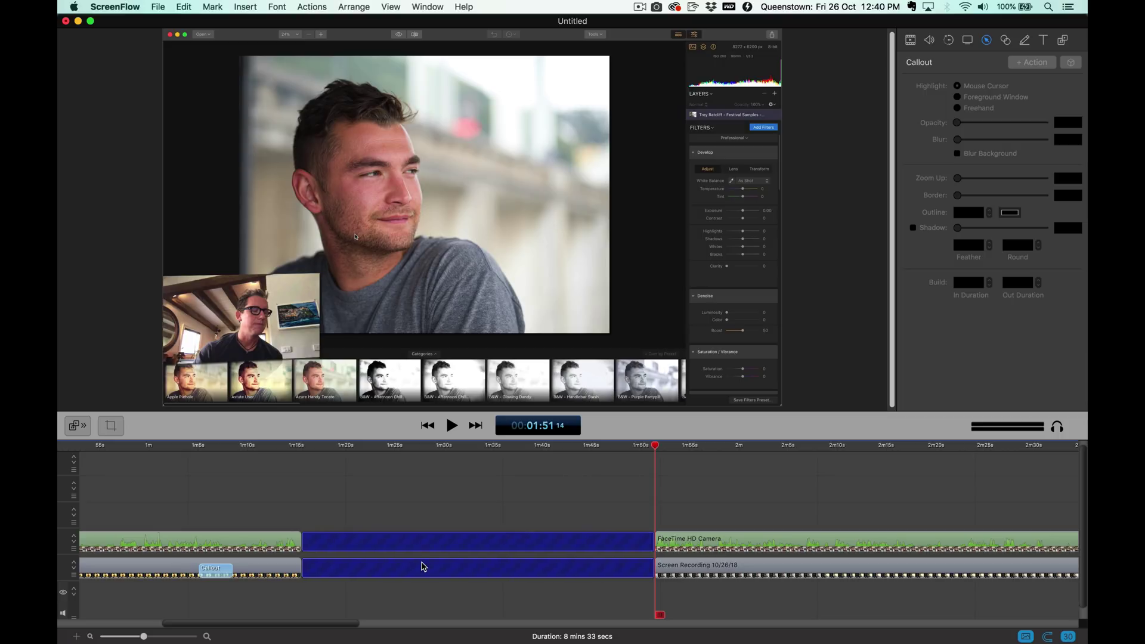
{"action": "key", "text": "Delete"}
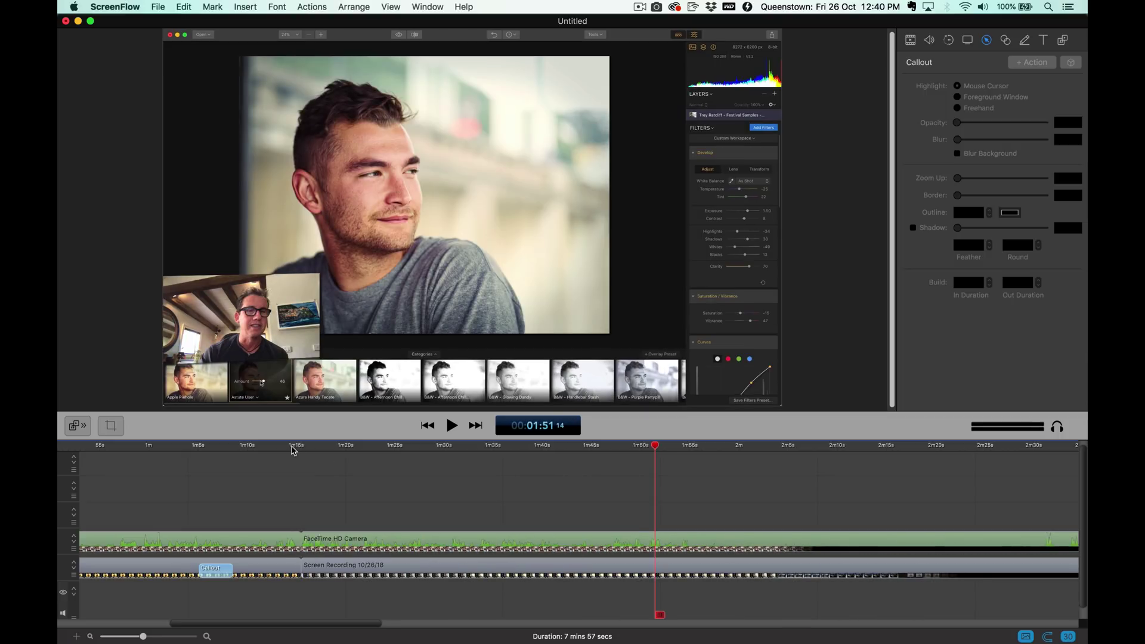
{"action": "left_click", "coordinate": [292, 446]}
{"action": "key", "text": "space"}
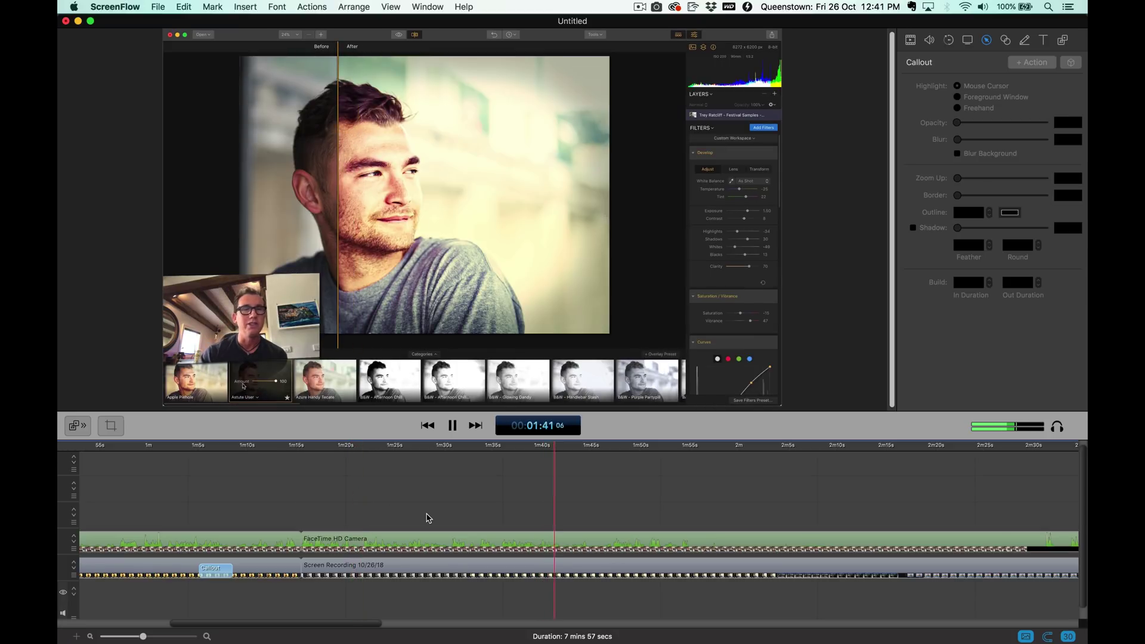
{"action": "key", "text": "space"}
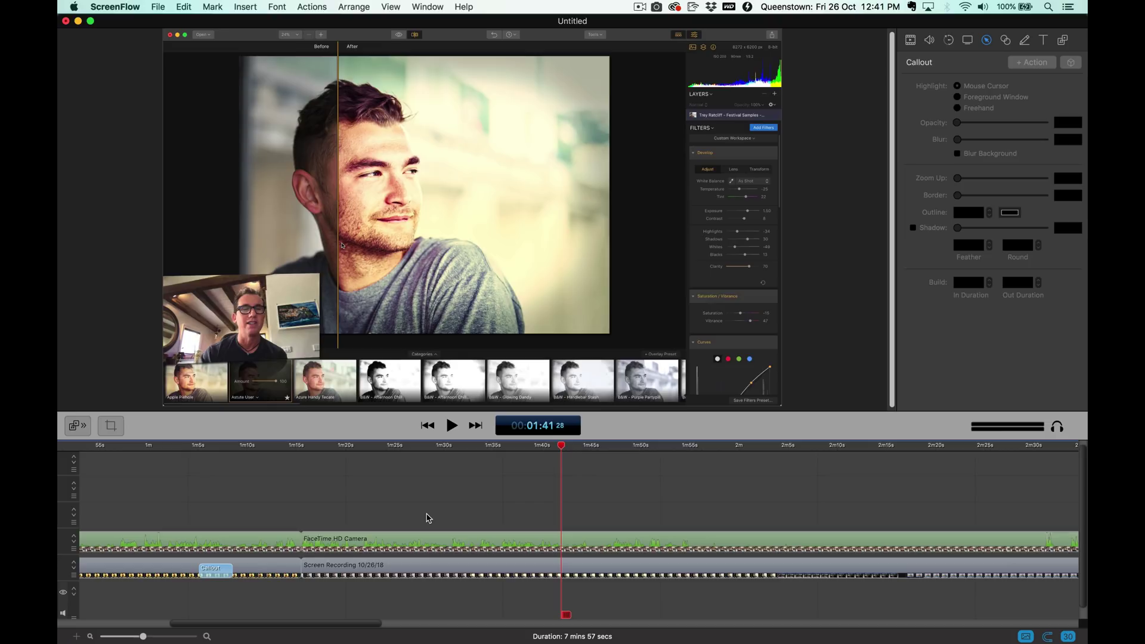
{"action": "key", "text": "space"}
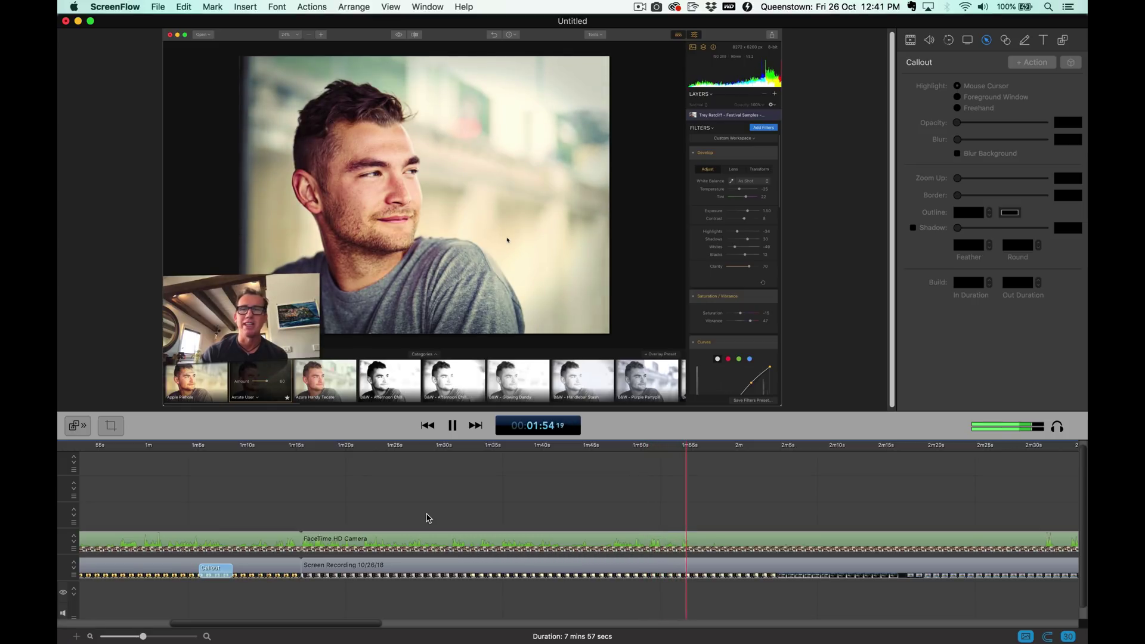
Step: Split the FaceTime camera and screen recording clips at about 1:55, then scrub ahead
{"action": "key", "text": "space"}
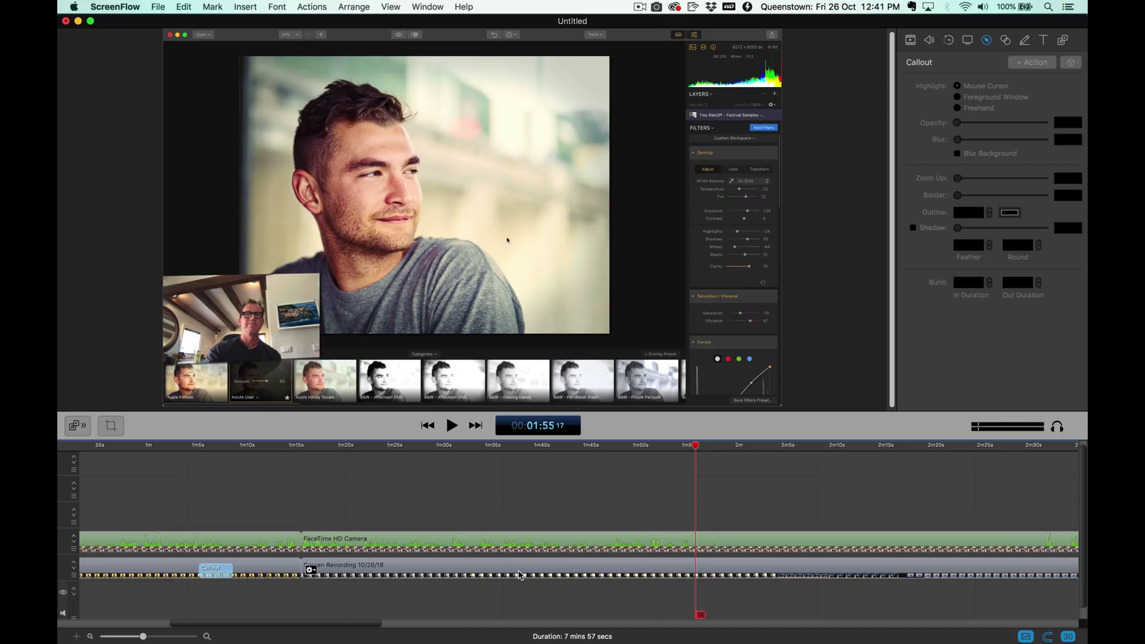
{"action": "left_click", "coordinate": [639, 544]}
{"action": "left_click", "coordinate": [626, 566], "text": "shift"}
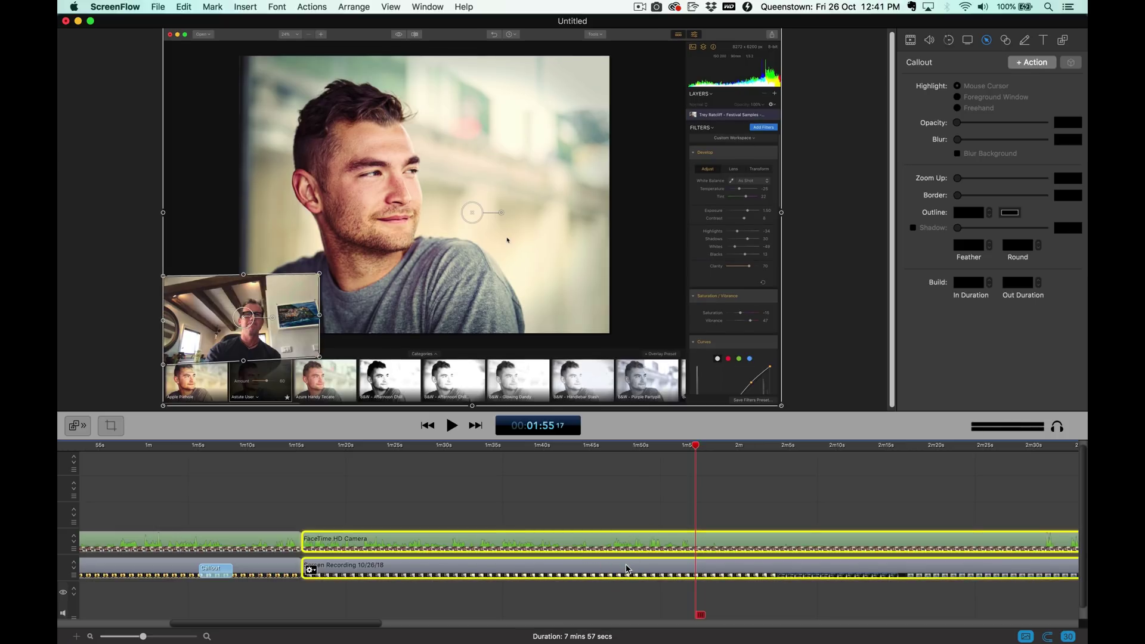
{"action": "key", "text": "t"}
{"action": "scroll", "coordinate": [626, 569], "scroll_direction": "right", "scroll_amount": 5}
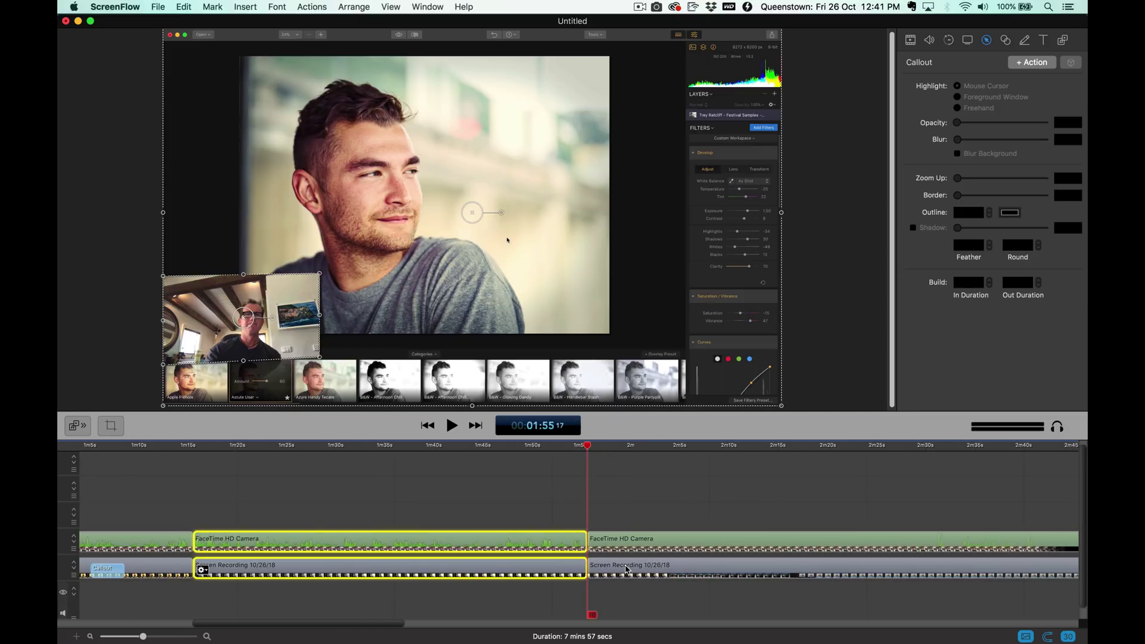
{"action": "scroll", "coordinate": [626, 570], "scroll_direction": "right", "scroll_amount": 10}
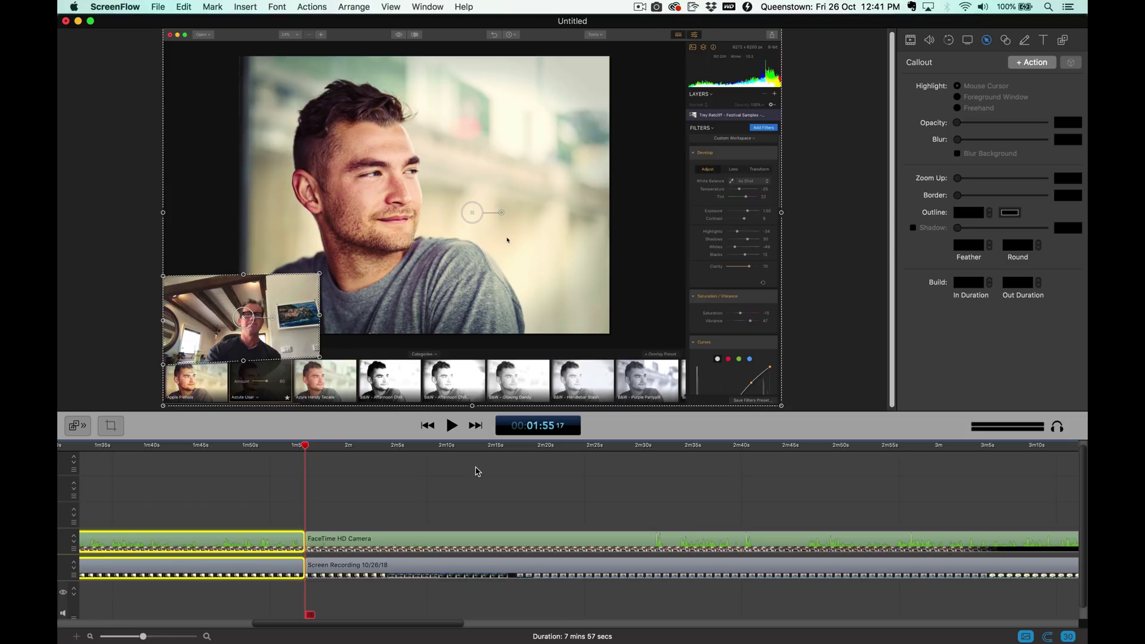
{"action": "mouse_move", "coordinate": [344, 445]}
{"action": "left_mouse_down"}
{"action": "mouse_move", "coordinate": [403, 445]}
{"action": "mouse_move", "coordinate": [356, 445]}
{"action": "left_mouse_up"}
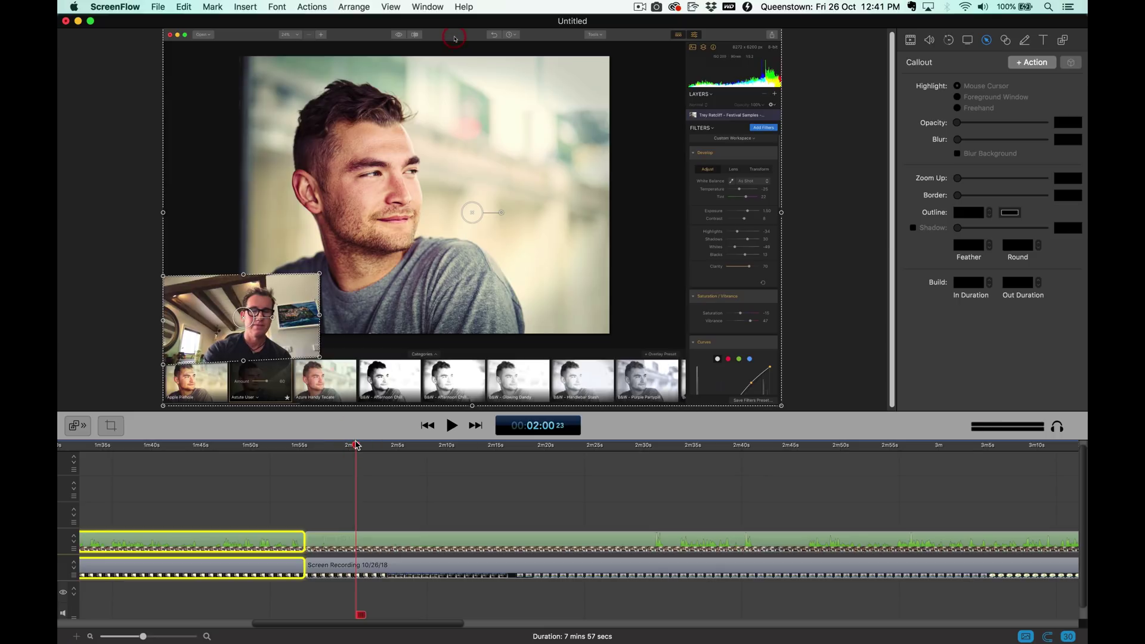
{"action": "left_click", "coordinate": [910, 42]}
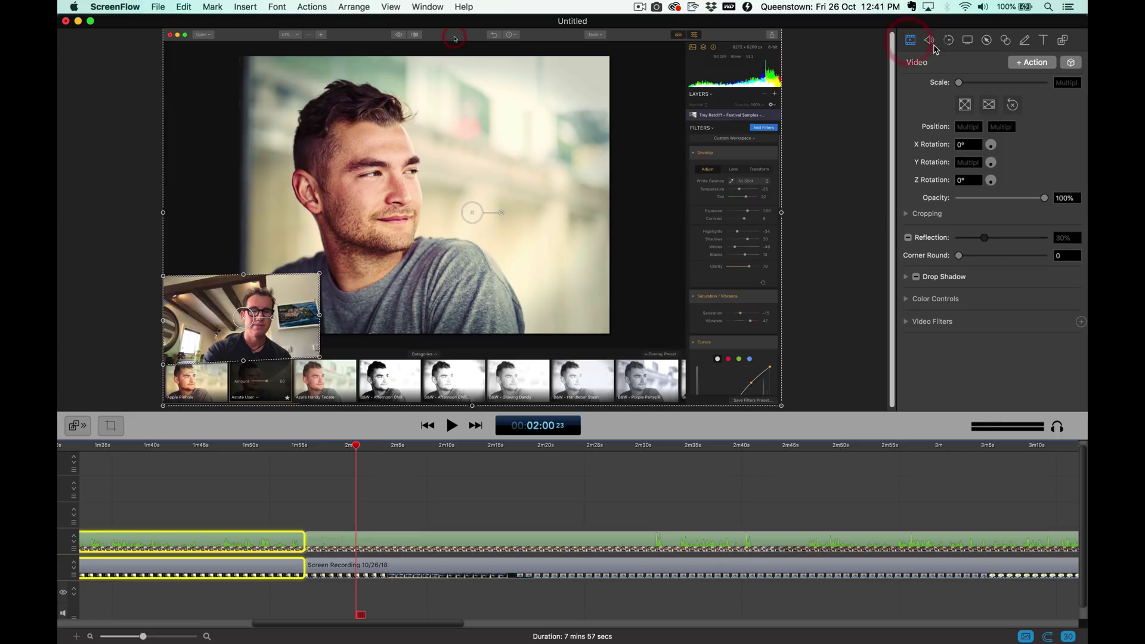
{"action": "left_click", "coordinate": [931, 42]}
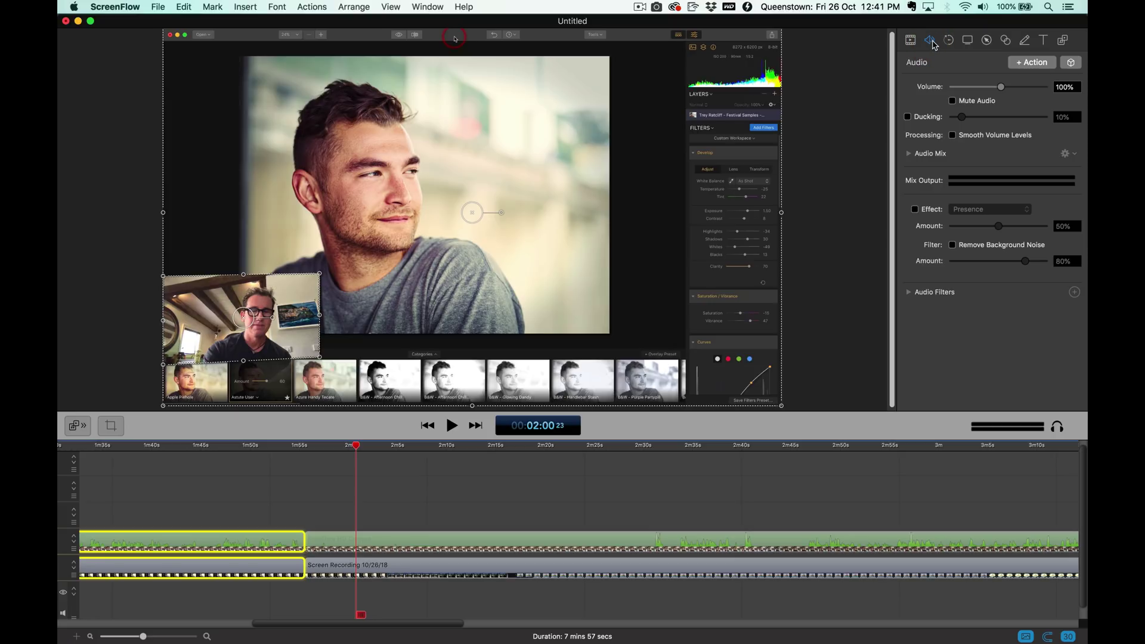
{"action": "left_click", "coordinate": [949, 41]}
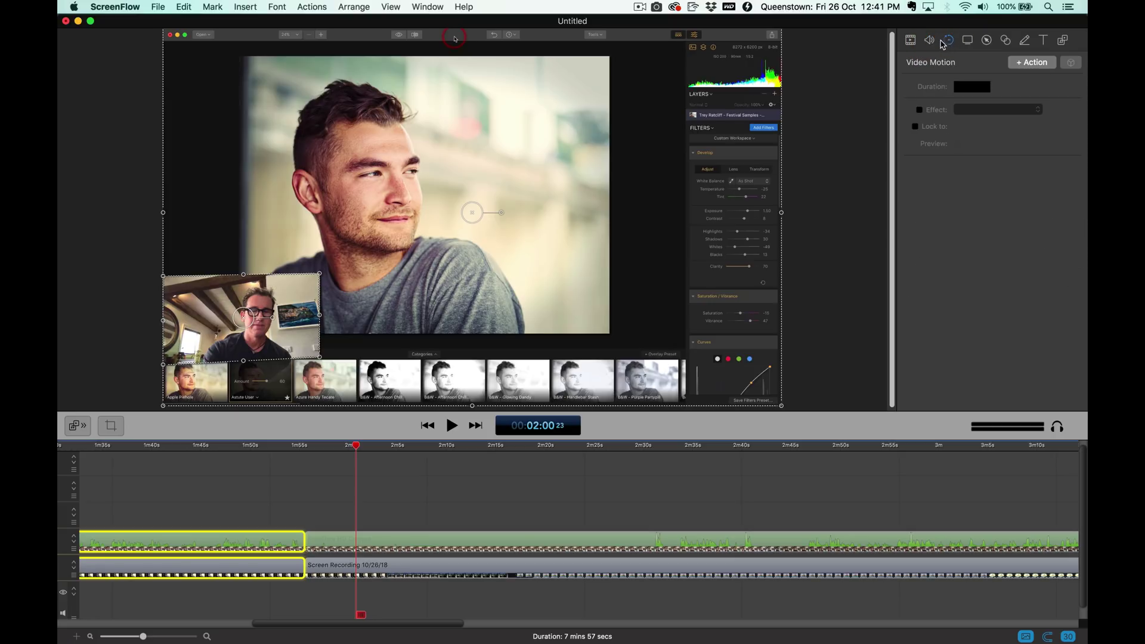
{"action": "left_click", "coordinate": [987, 41]}
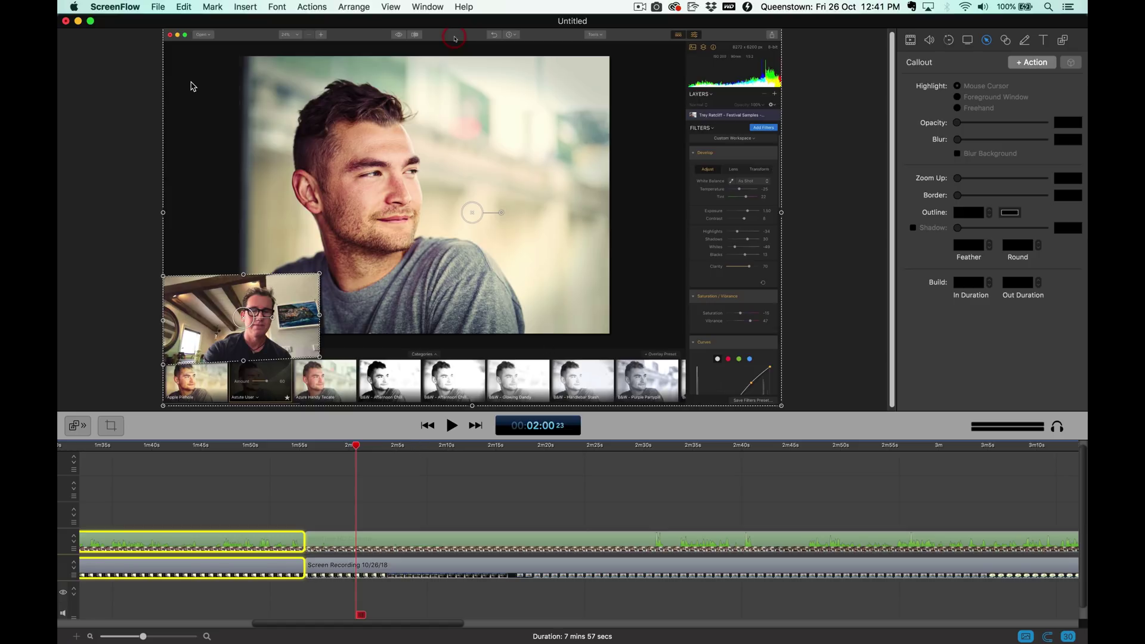
Step: Start an export at 3360 x 2100, 100% of original resolution
{"action": "left_click", "coordinate": [157, 8]}
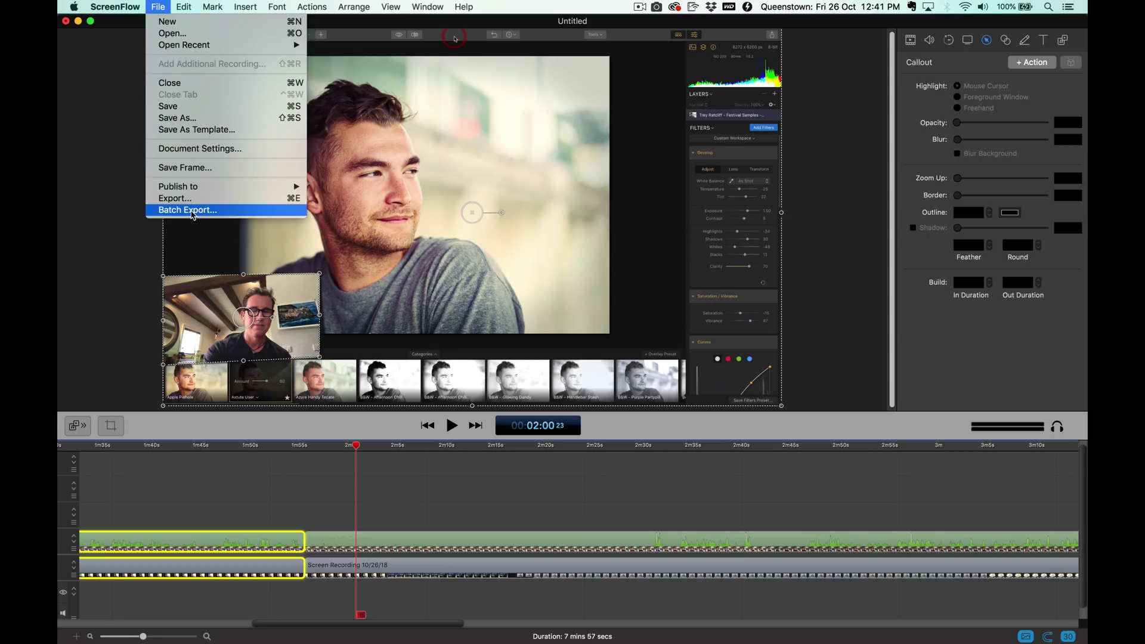
{"action": "left_click", "coordinate": [207, 198]}
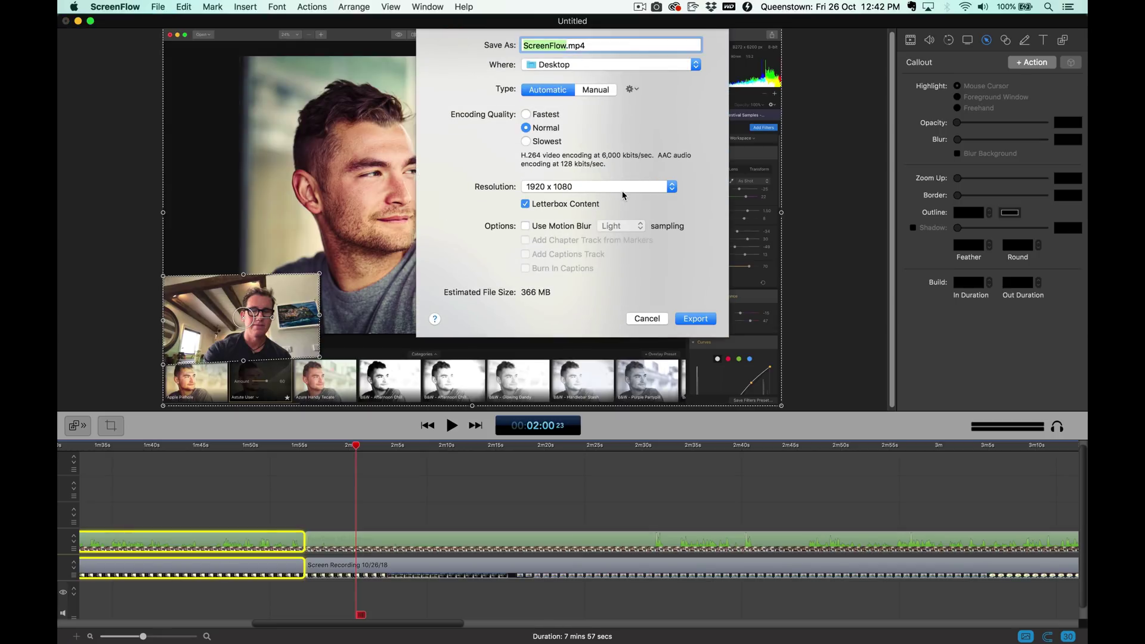
{"action": "left_click", "coordinate": [610, 187]}
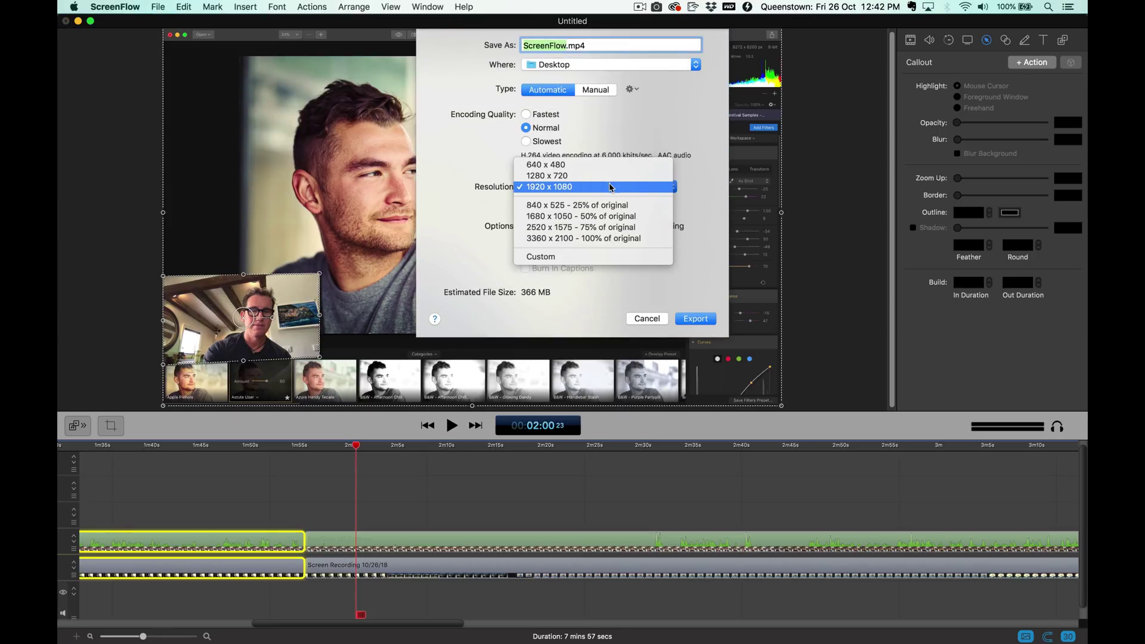
{"action": "left_click", "coordinate": [593, 238]}
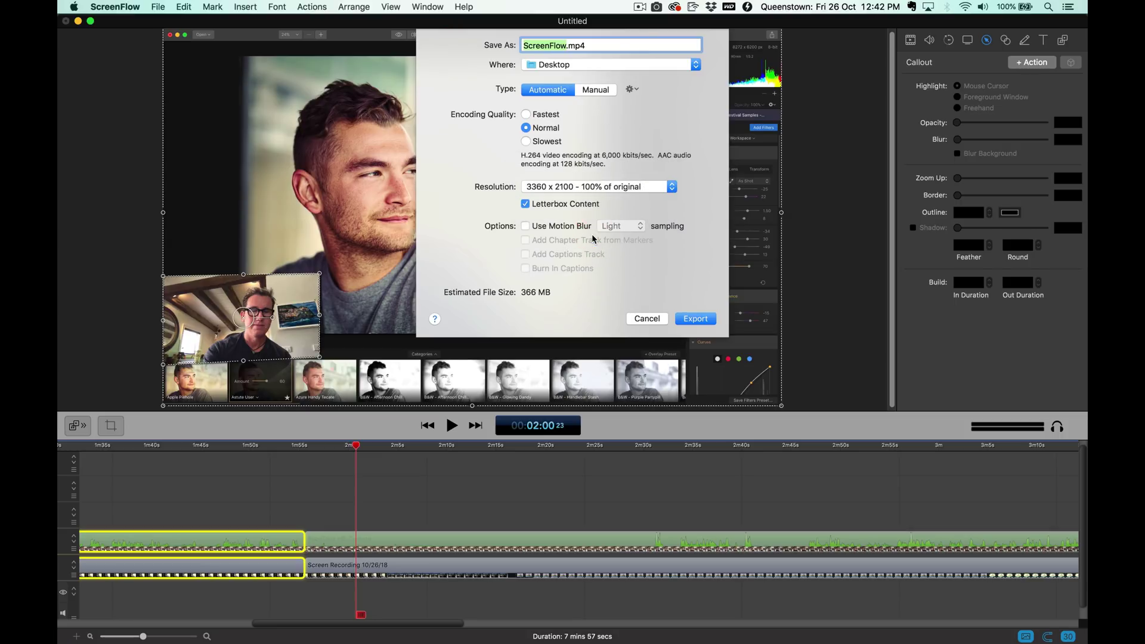
Step: Switch the export type to the Manual Web - High preset, leaving Customize settings unchanged
{"action": "left_click", "coordinate": [595, 91]}
{"action": "left_click", "coordinate": [550, 131]}
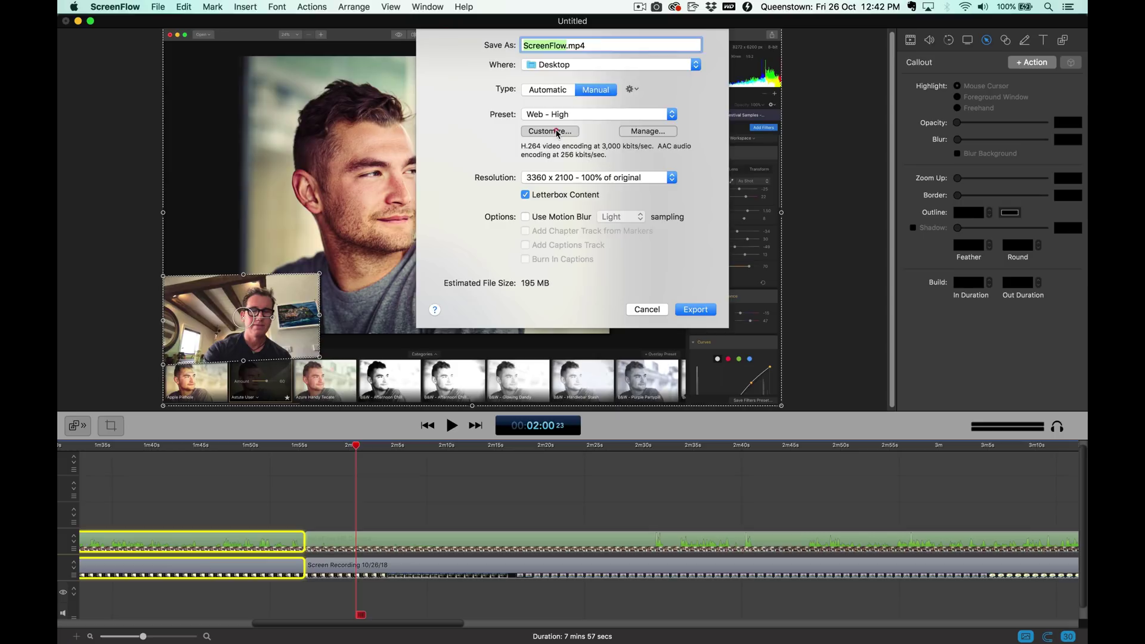
{"action": "left_click", "coordinate": [605, 318]}
{"action": "mouse_move", "coordinate": [644, 232]}
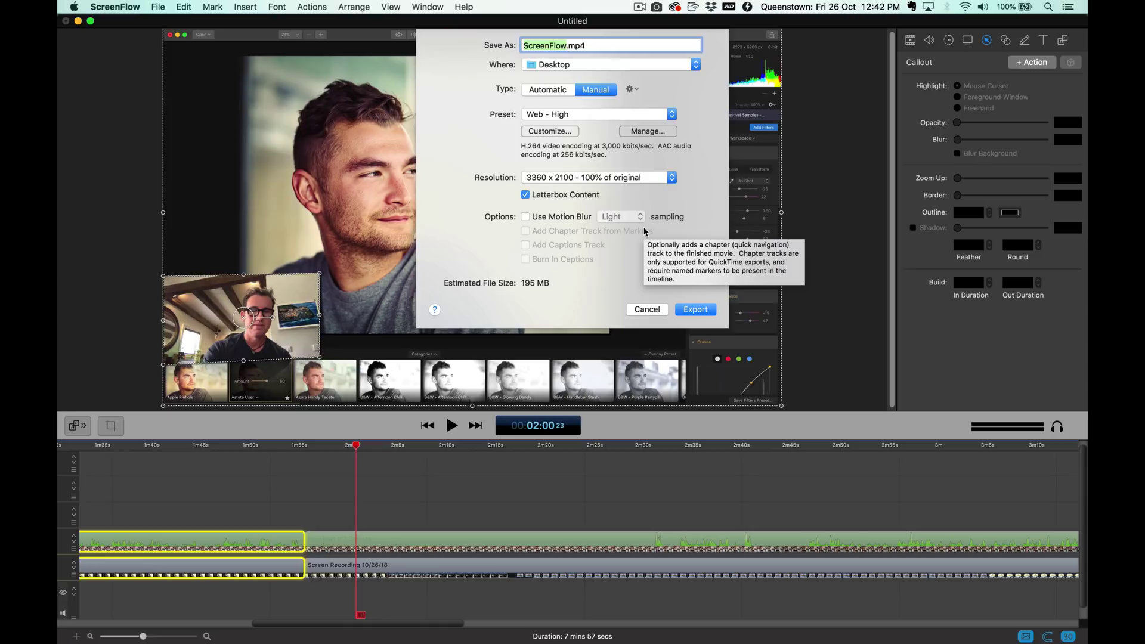